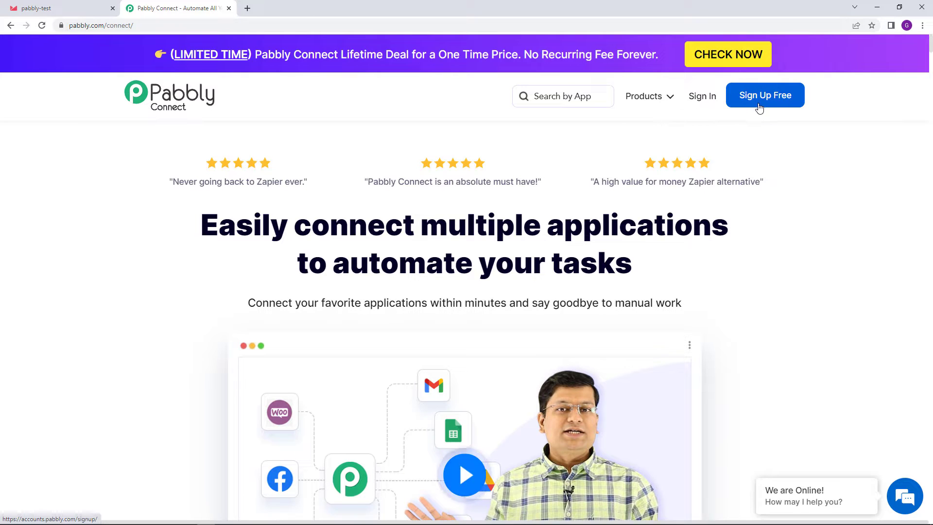
Step: Sign in to the Pabbly account and open the Pabbly Connect dashboard
left_click(704, 101)
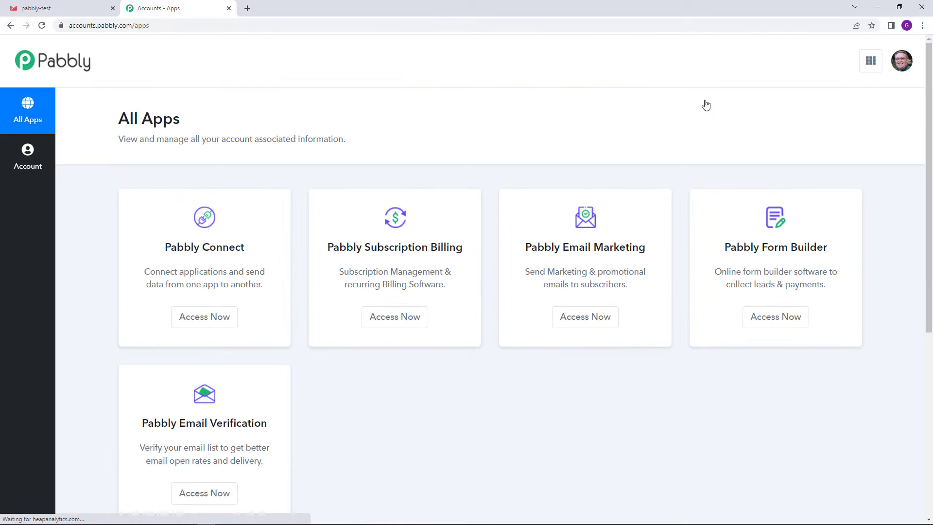
left_click_drag(118, 125, 190, 125)
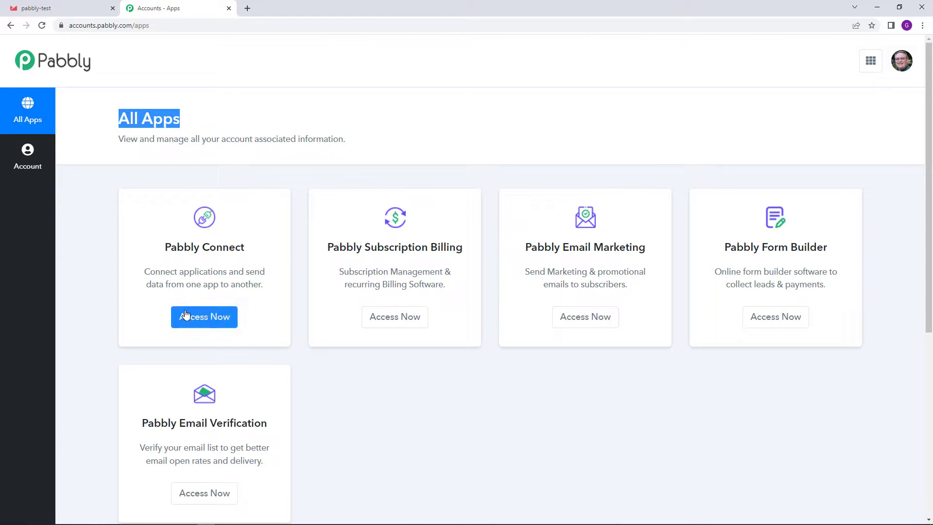
left_click(225, 317)
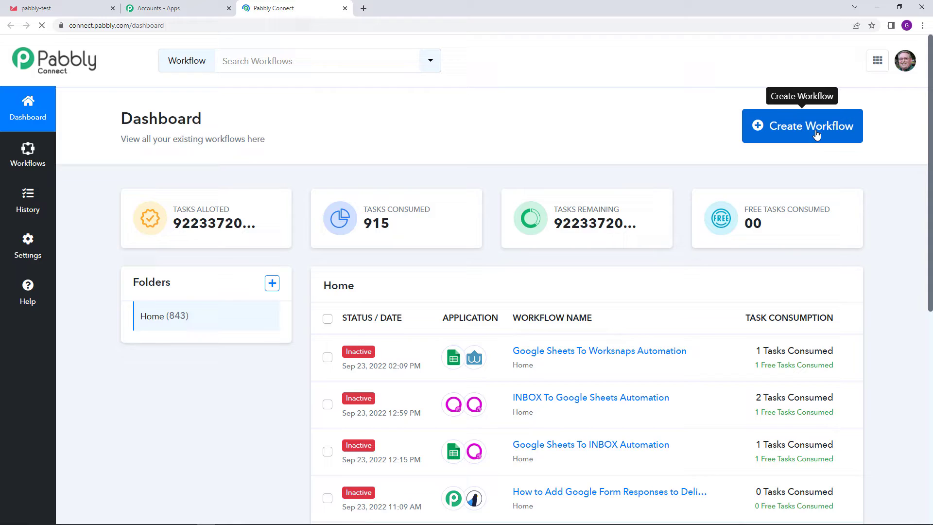
Step: Create a new workflow named "Google Forms To Delivra Automation"
left_click(814, 135)
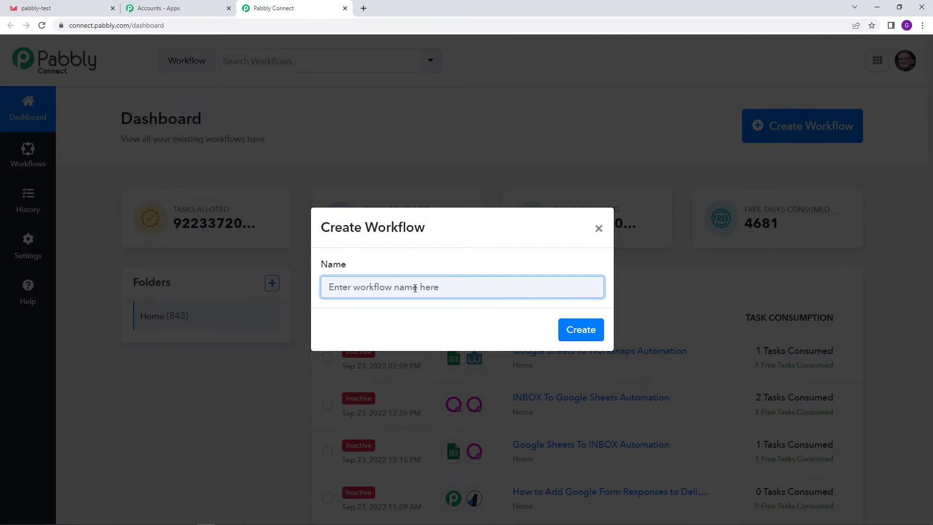
type("Google Forms To Delivra Automat")
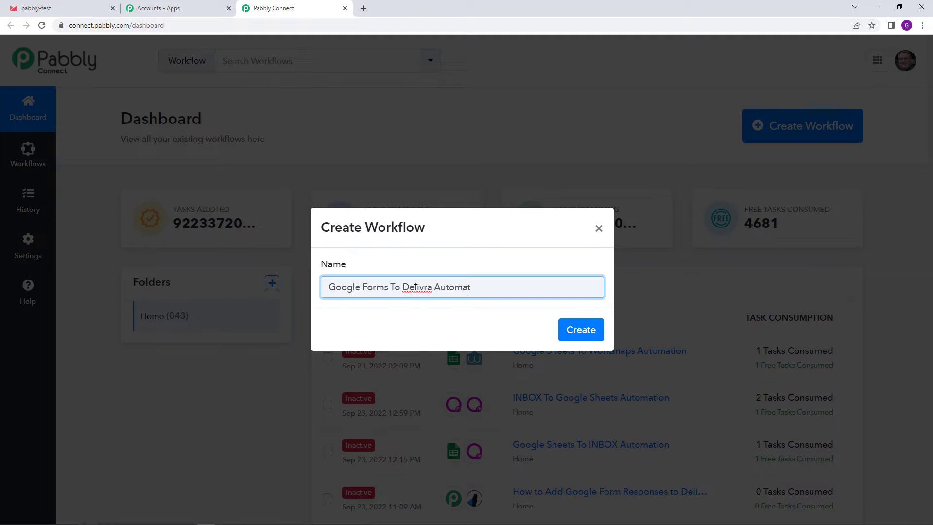
type("ion")
left_click(578, 335)
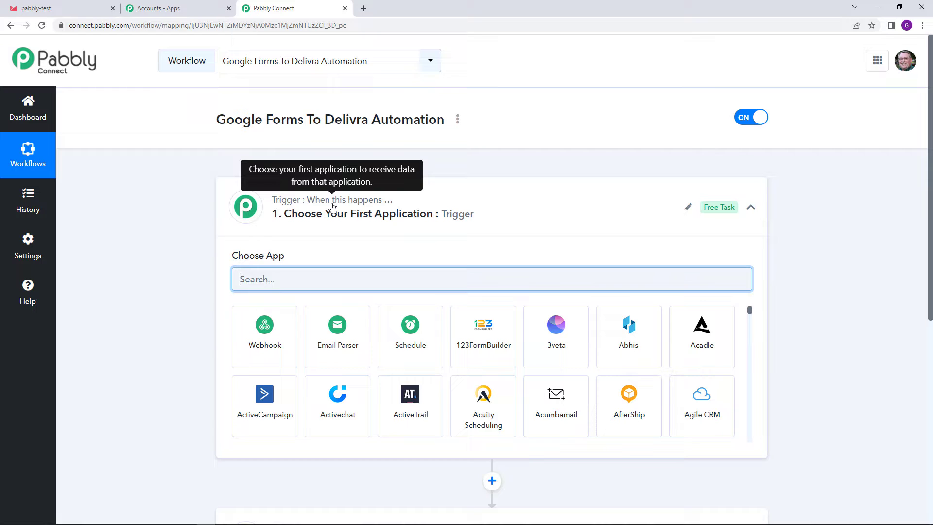
Step: Search the trigger apps for Google and choose Google Forms as the workflow's first application
scroll(318, 316, "down", 3)
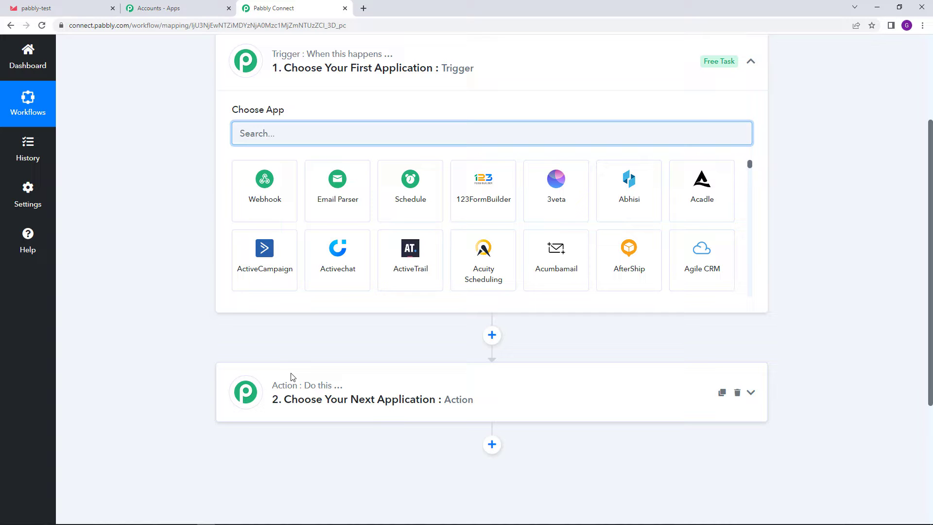
scroll(292, 378, "up", 3)
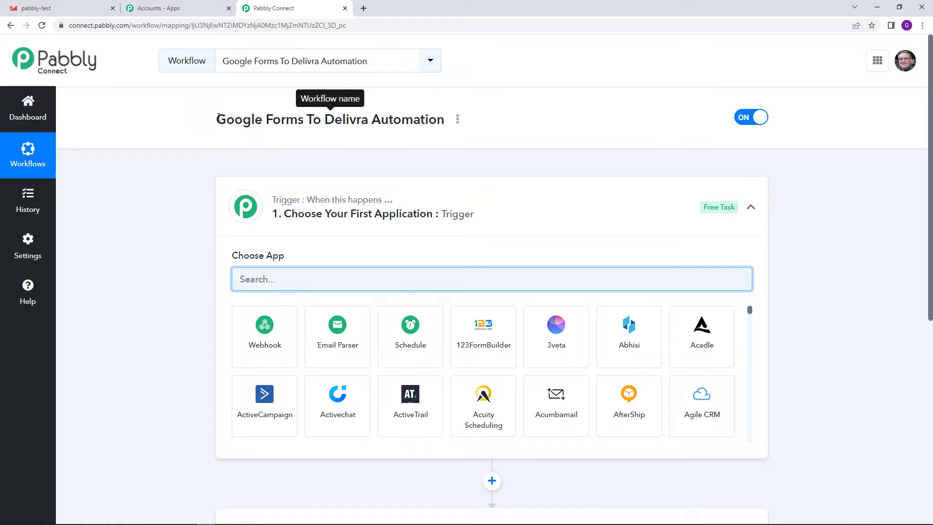
left_click_drag(217, 120, 302, 124)
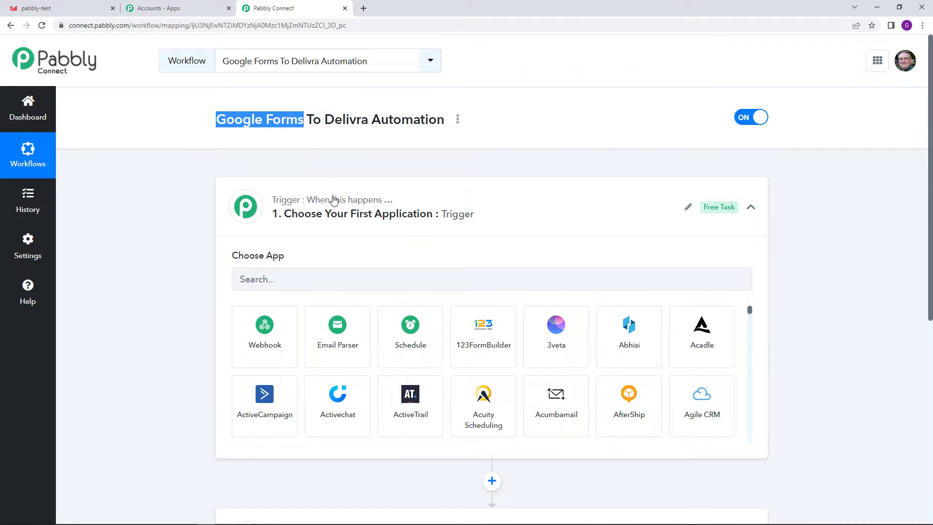
left_click(322, 270)
type("Google")
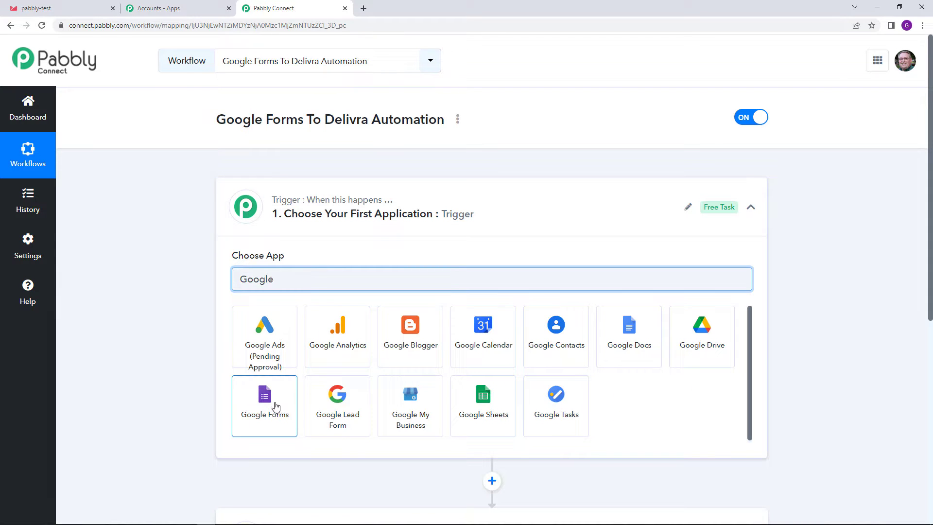
left_click(276, 406)
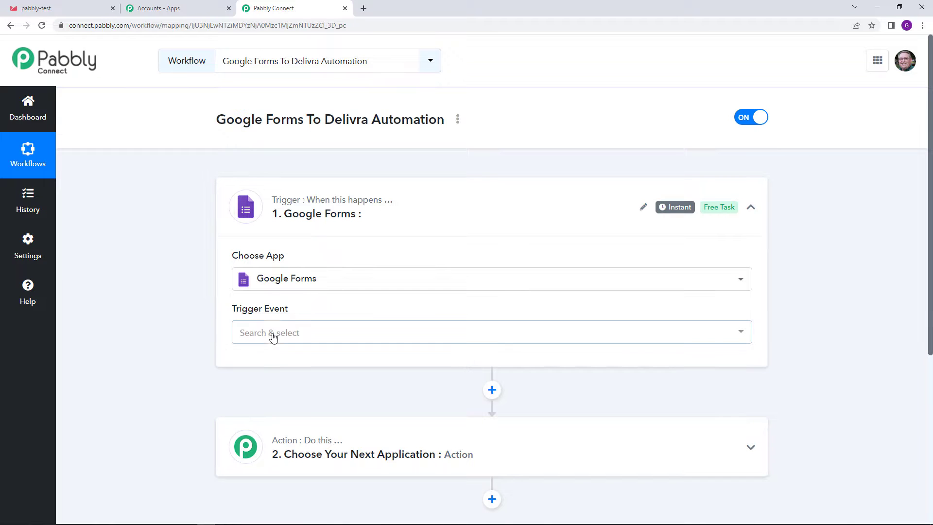
Step: Set the Google Forms trigger event to New Response Received
mouse_move(267, 317)
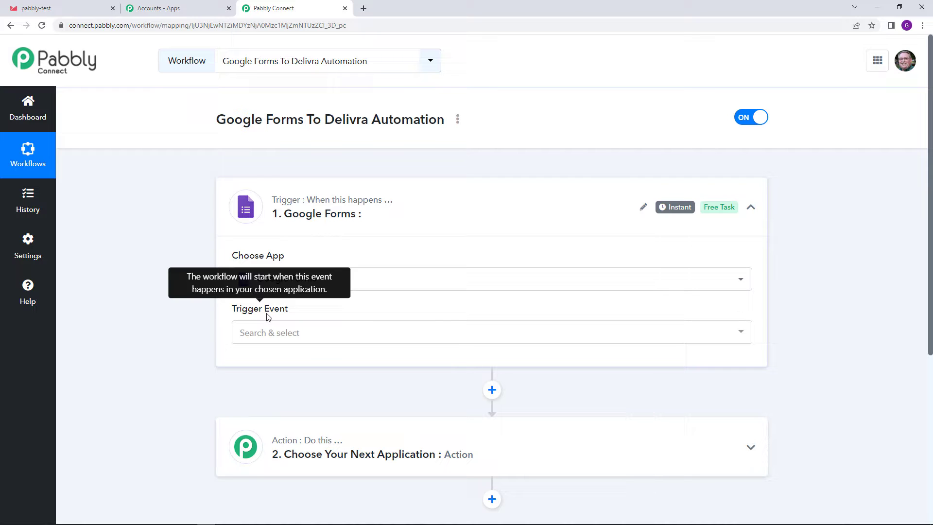
left_click(318, 339)
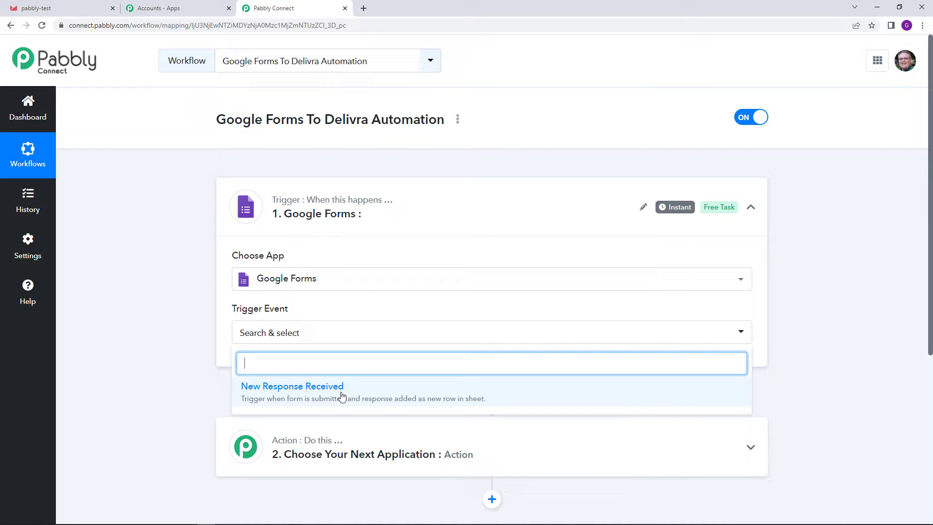
left_click(301, 395)
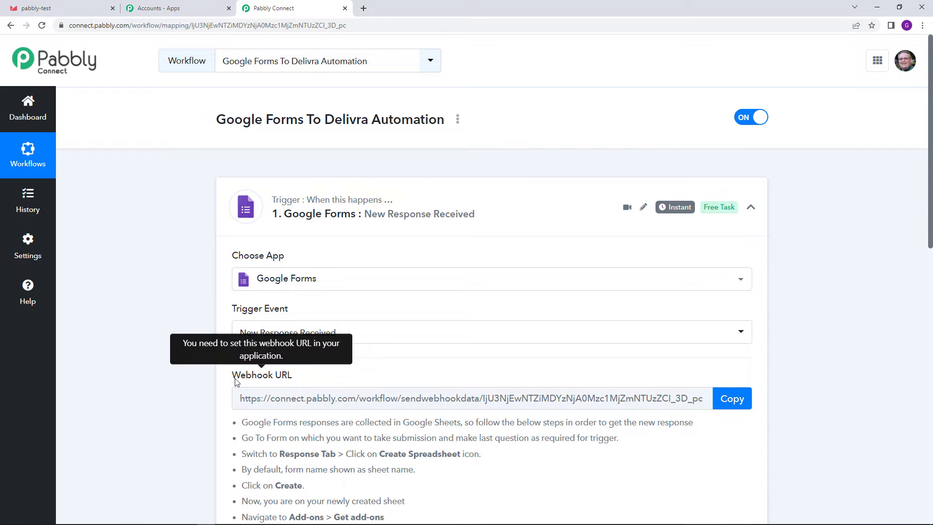
Step: Copy the webhook URL of the Google Forms trigger
left_click_drag(235, 380, 292, 384)
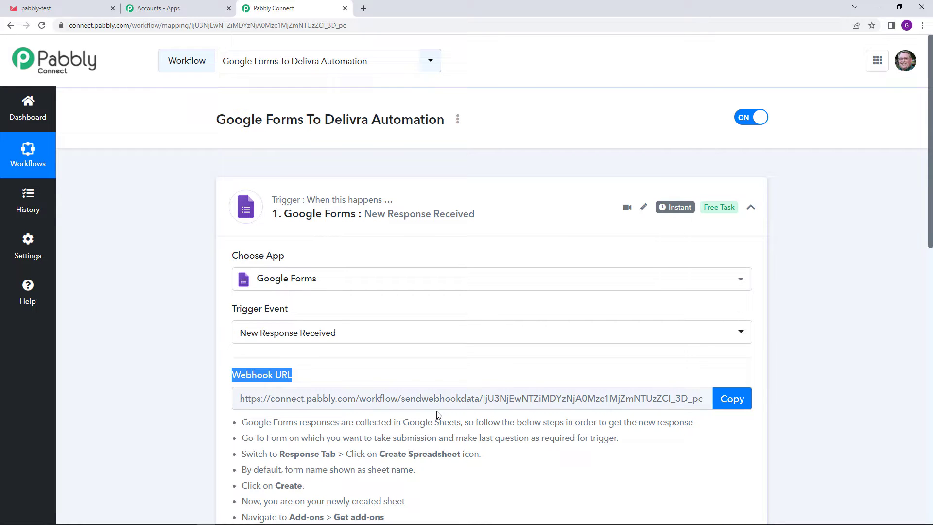
left_click(426, 339)
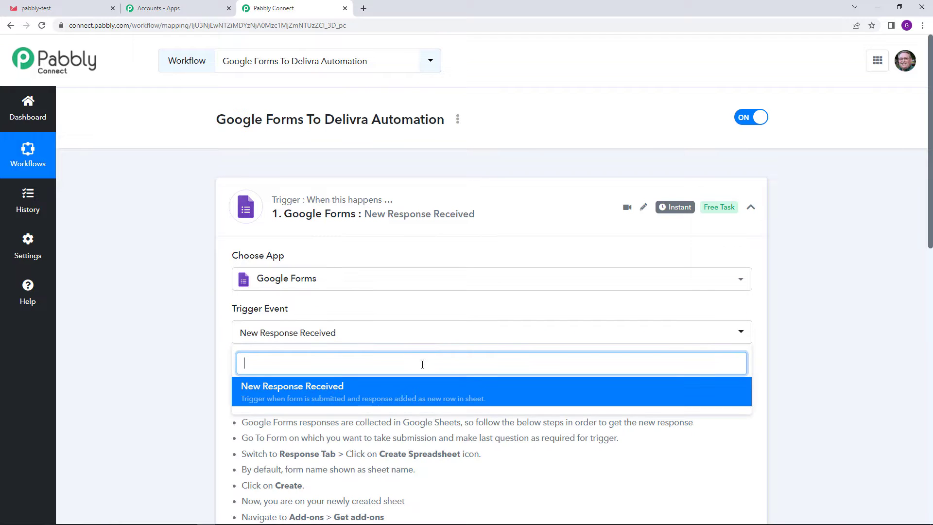
left_click(197, 395)
scroll(213, 397, "down", 1)
scroll(215, 398, "down", 2)
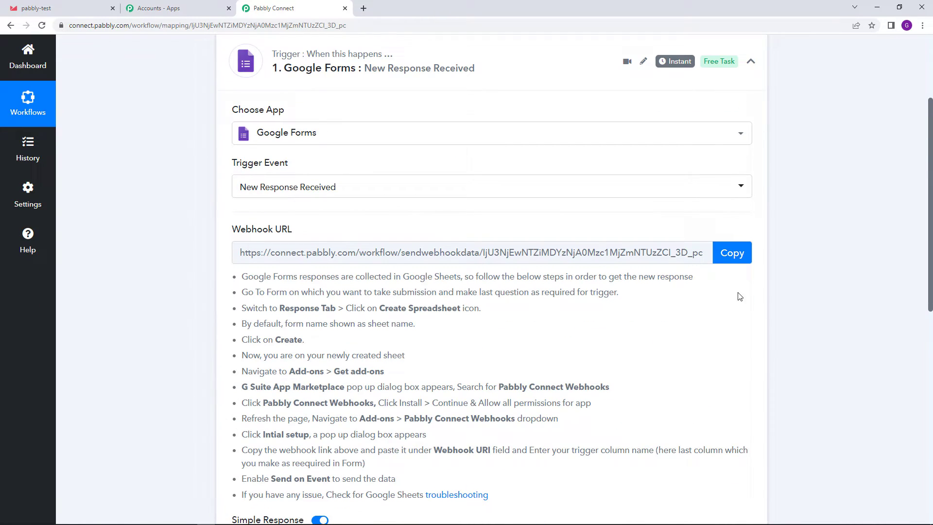
left_click(728, 258)
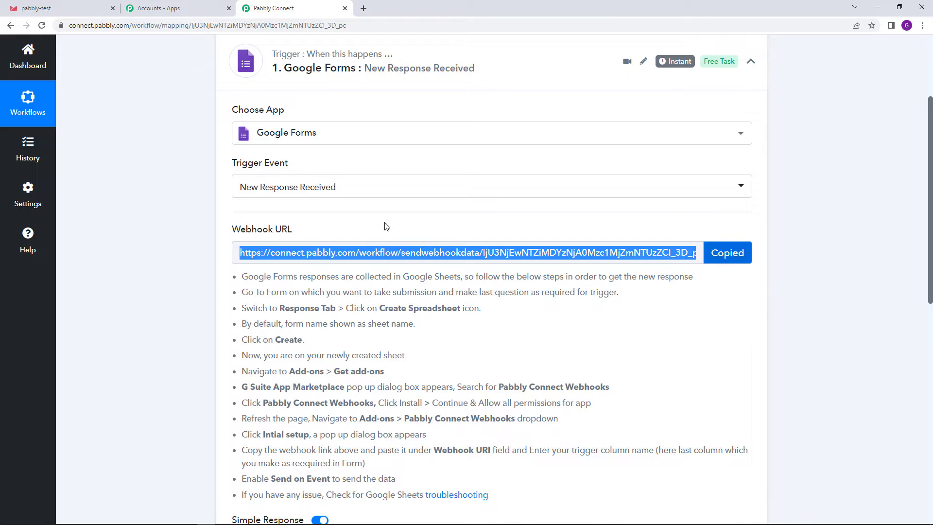
Step: Switch to Google Forms in a new browser tab and start a blank form
left_click(364, 9)
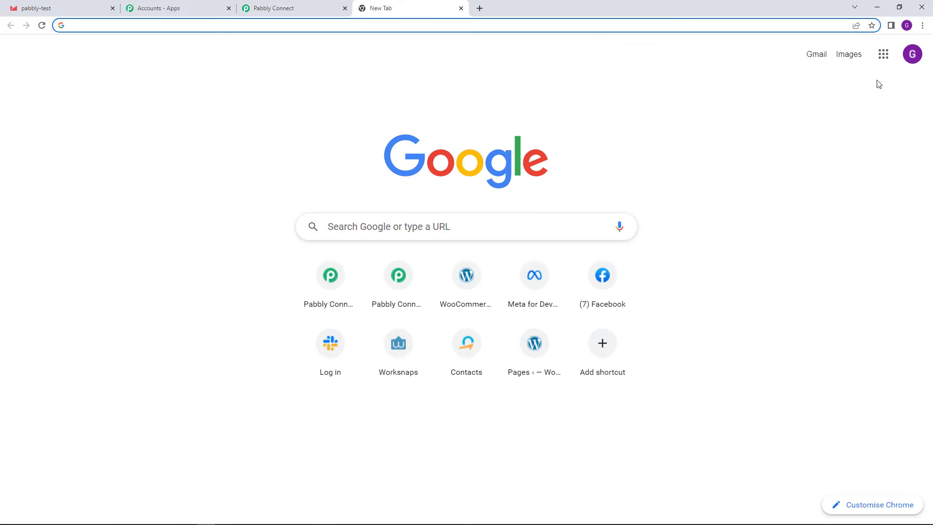
left_click(884, 54)
scroll(889, 194, "down", 5)
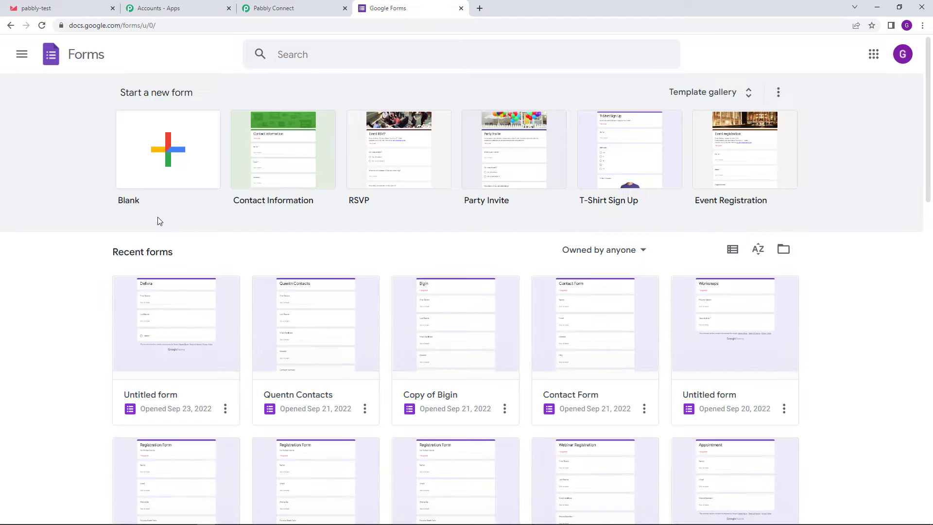
left_click(178, 177)
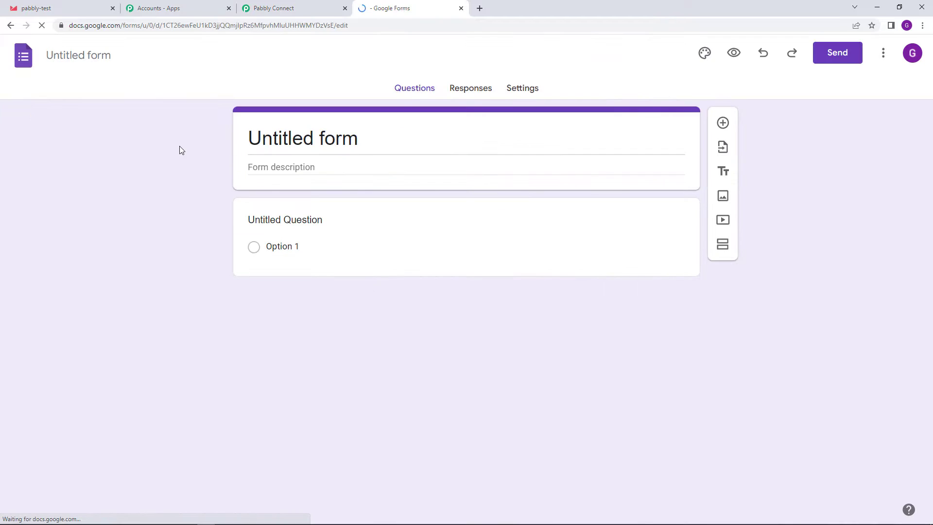
Step: Rename the untitled form as "Delivra Contact Form"
left_click(106, 53)
type("De")
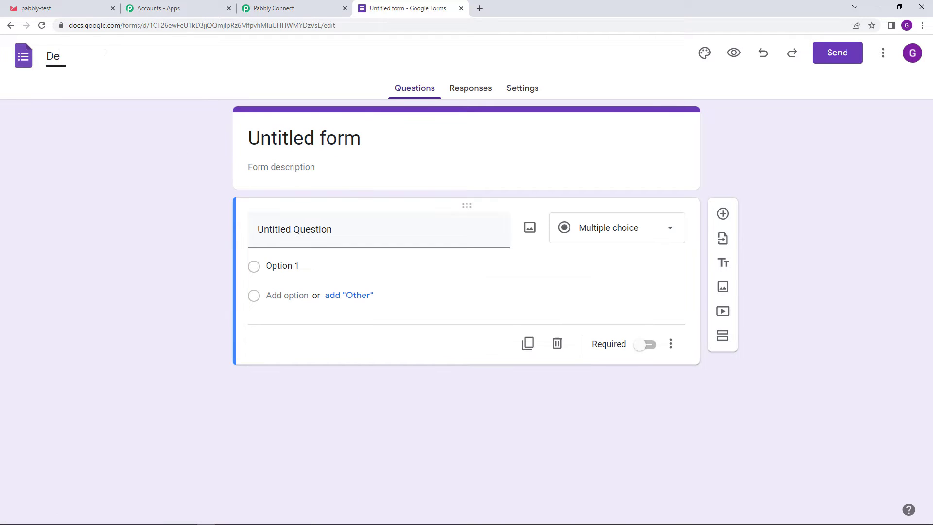
type("livra Contact FORM")
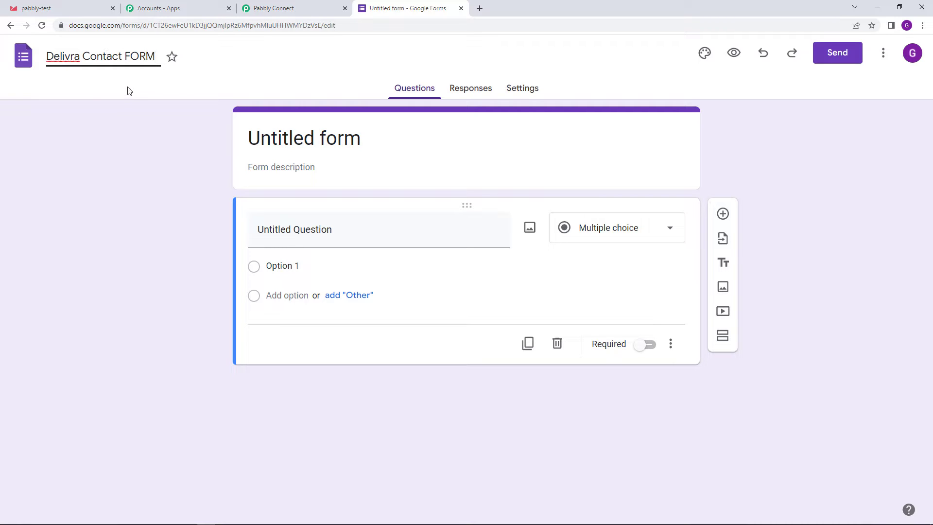
key("BackSpace")
key("BackSpace")
key("BackSpace")
type("orm")
Step: Title the form's first question "First Name" and add a second question titled "Last Name"
left_click(308, 237)
type("F")
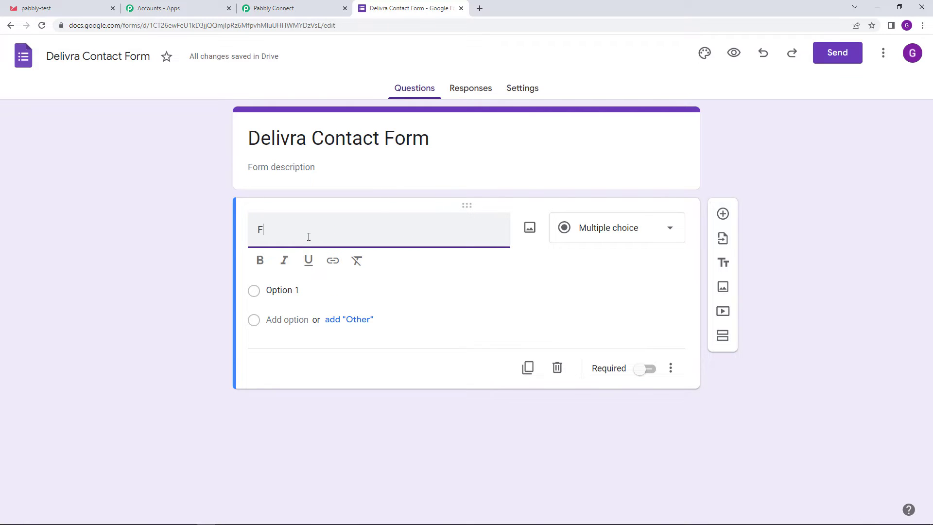
type("irst Name")
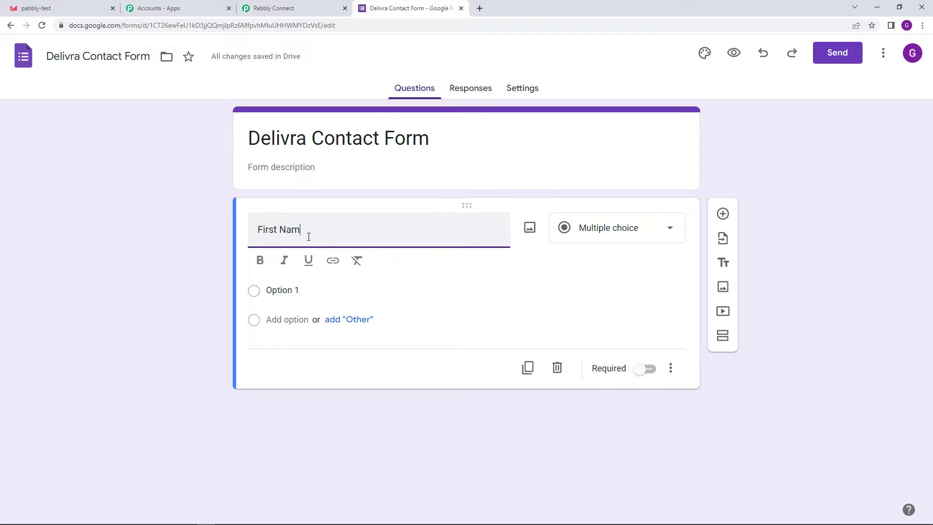
left_click(723, 213)
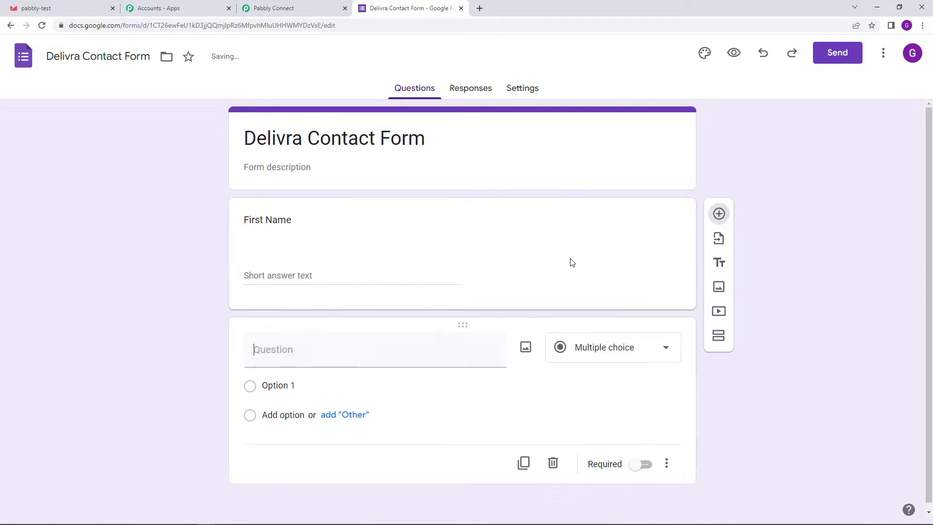
type("Las")
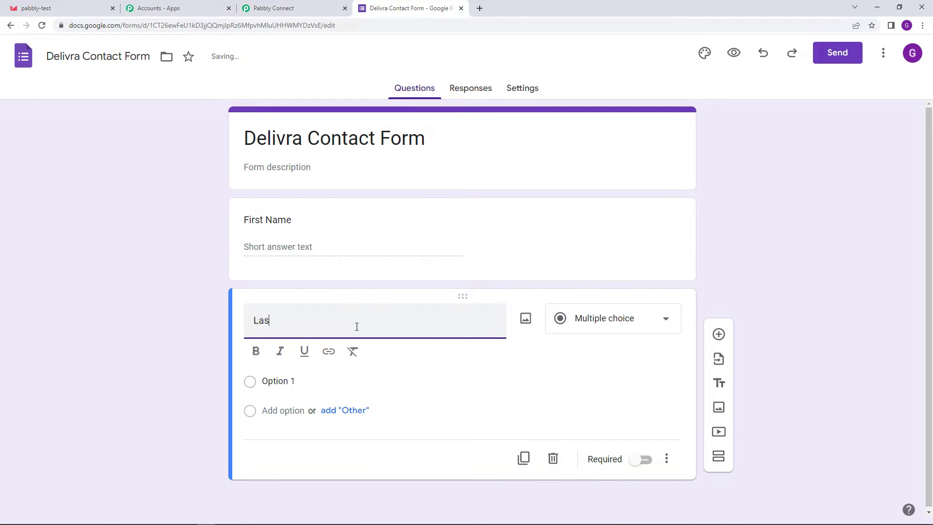
type("t Name")
Step: Add two more questions titled "Email Address" and "Contact Number" below Last Name
left_click(722, 332)
type("E")
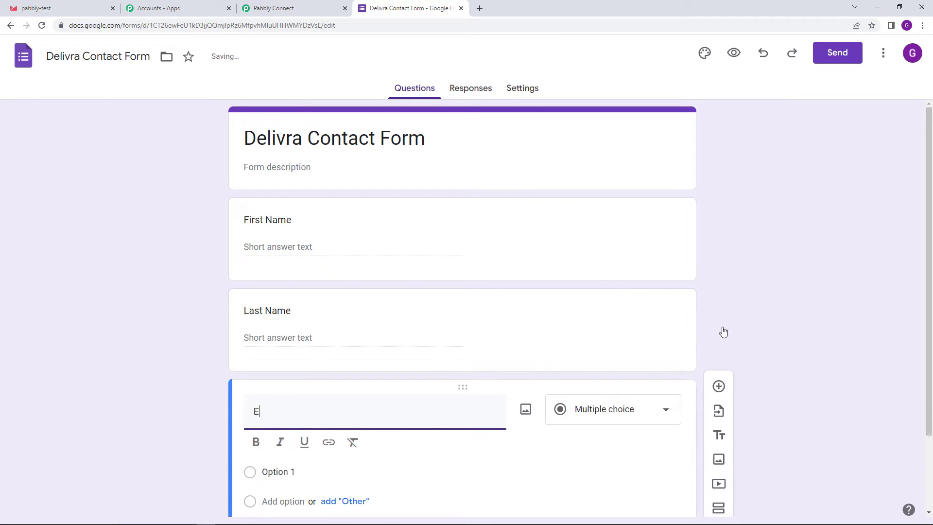
type("mail Address")
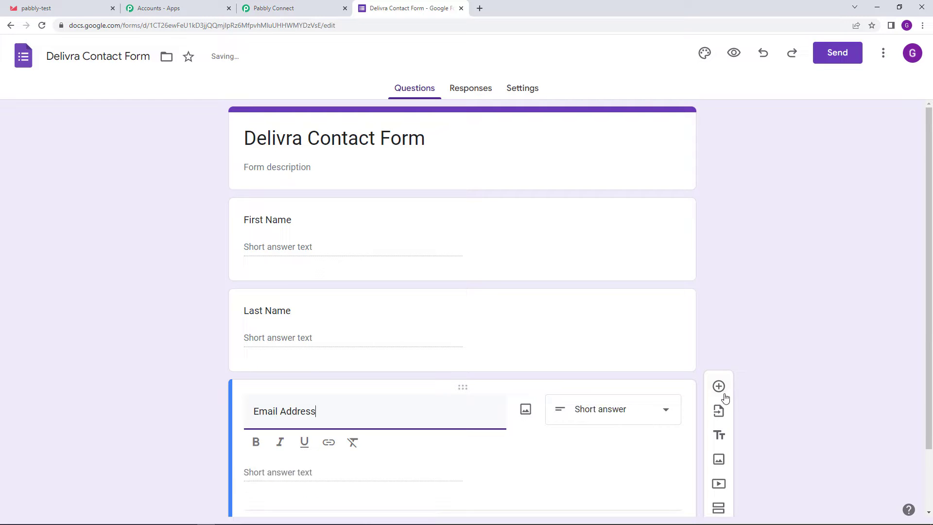
left_click(718, 386)
type("C")
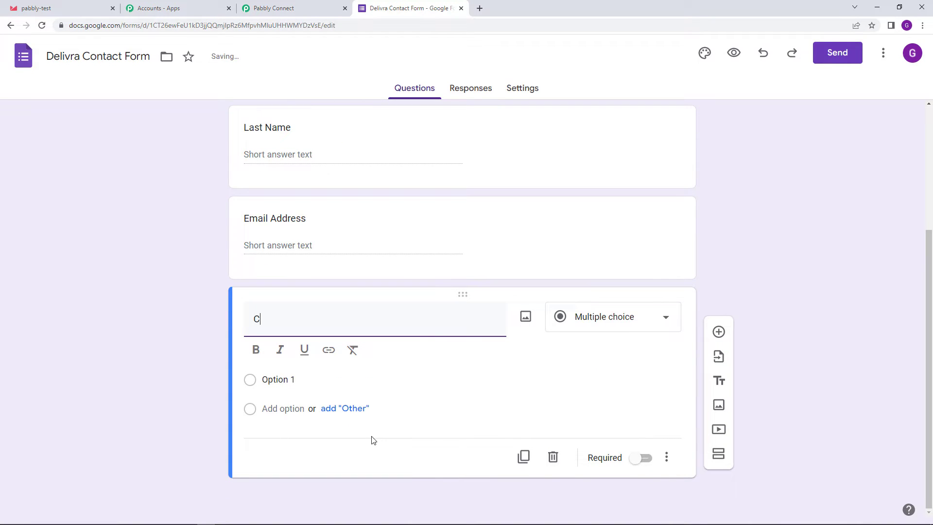
type("ontact Number")
scroll(150, 227, "up", 3)
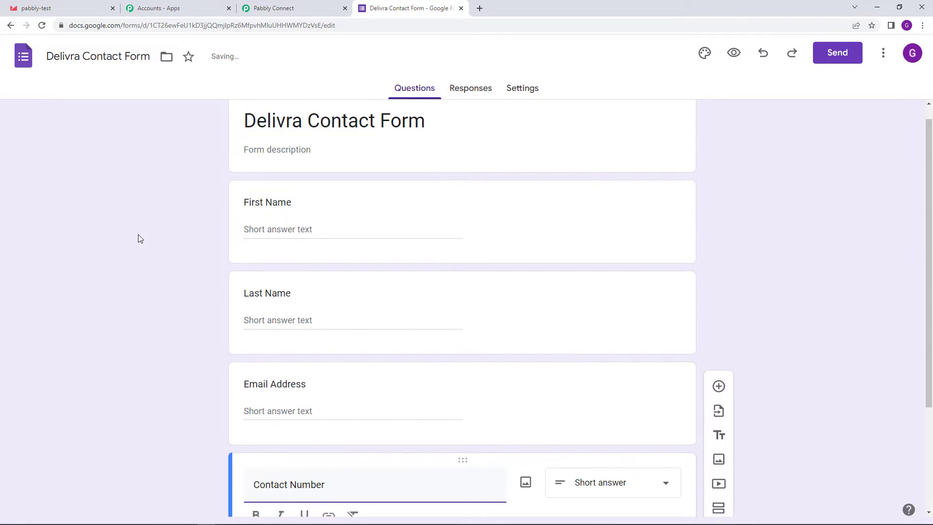
scroll(139, 241, "up", 1)
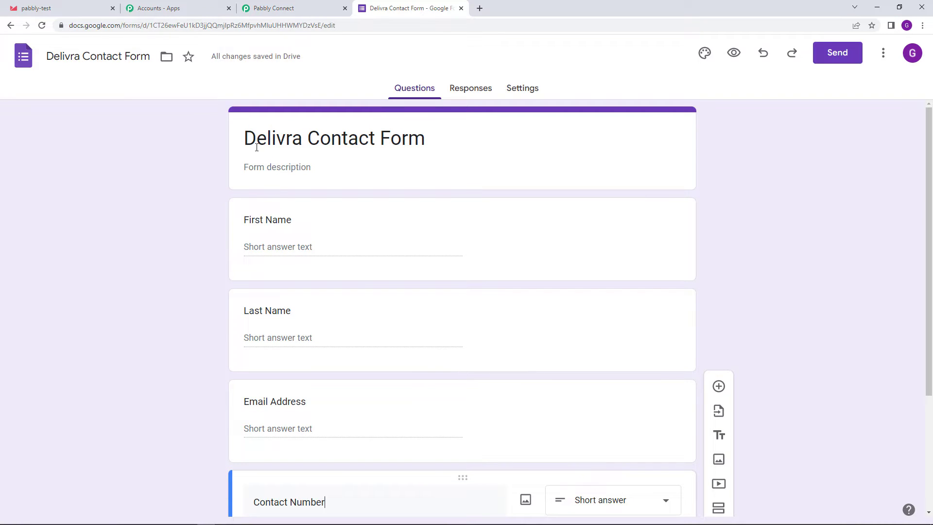
scroll(141, 214, "down", 1)
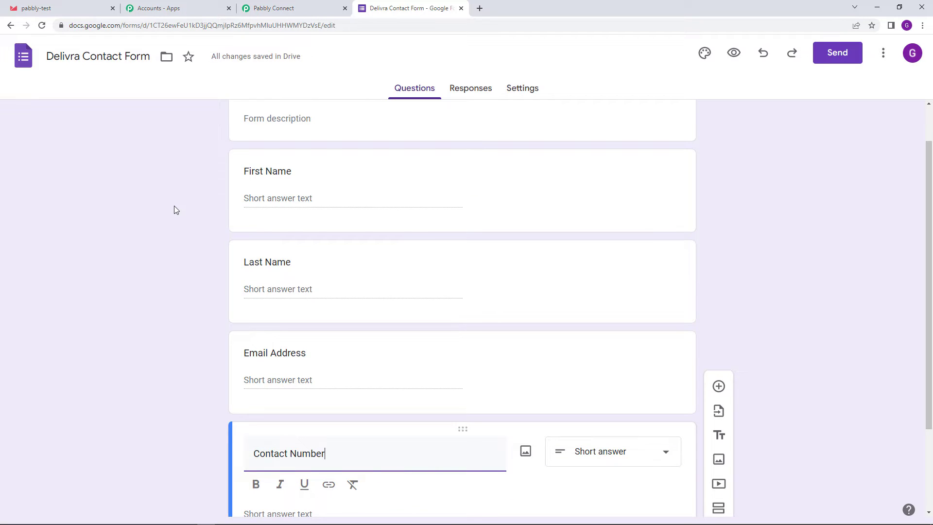
scroll(174, 205, "down", 1)
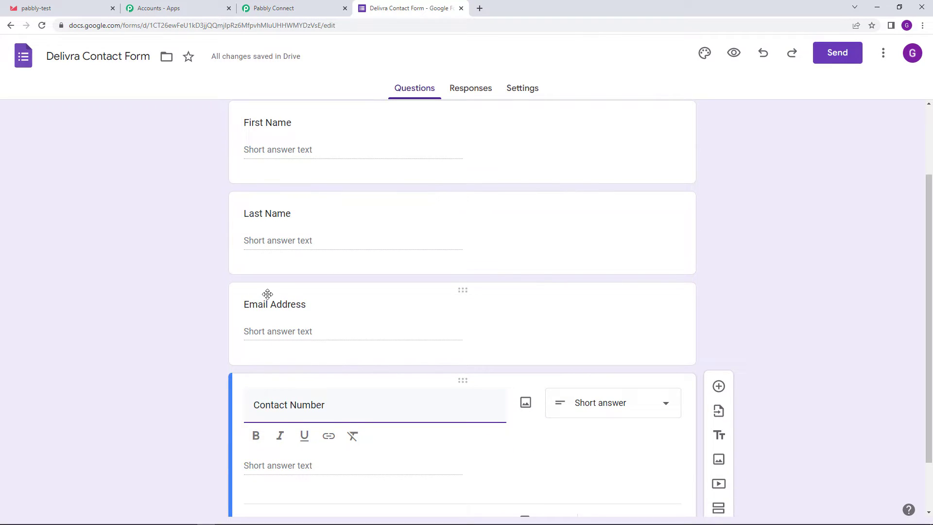
scroll(267, 294, "down", 1)
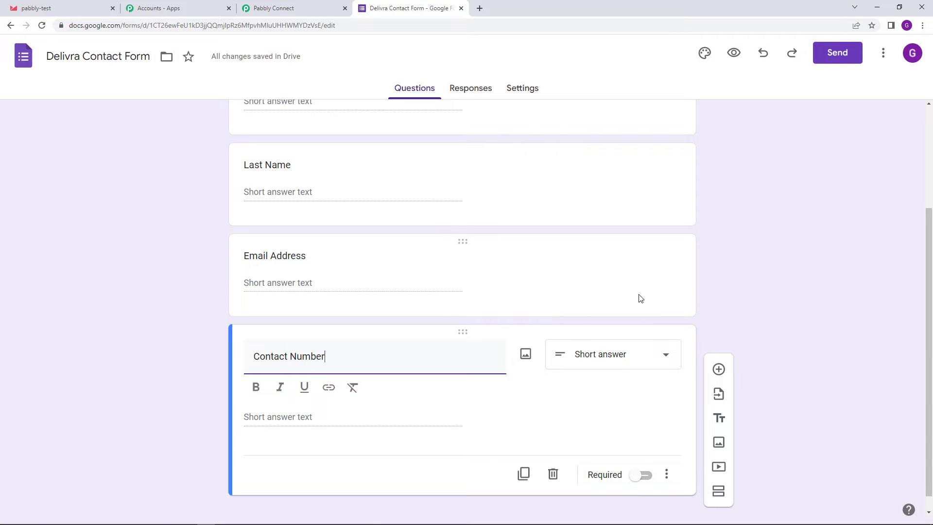
Step: Create a new spreadsheet as the response destination for the Delivra Contact Form
scroll(639, 294, "up", 3)
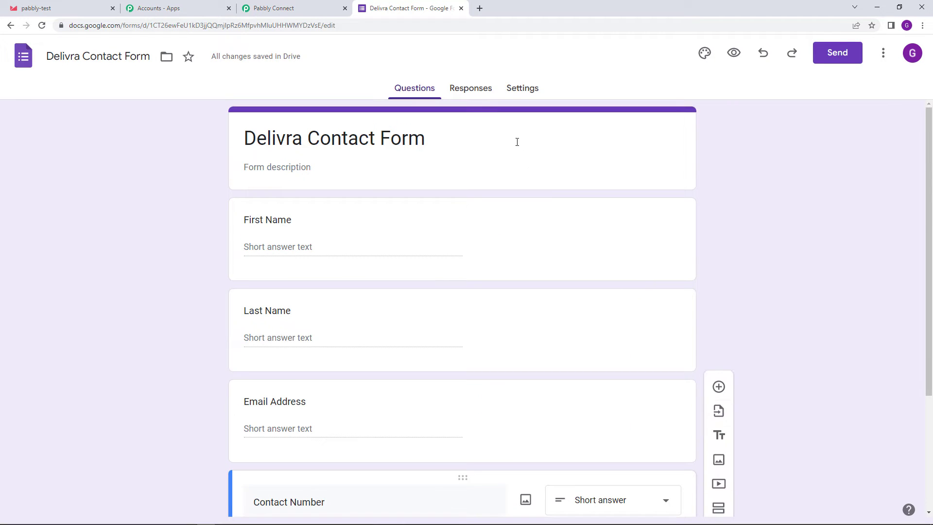
left_click(471, 92)
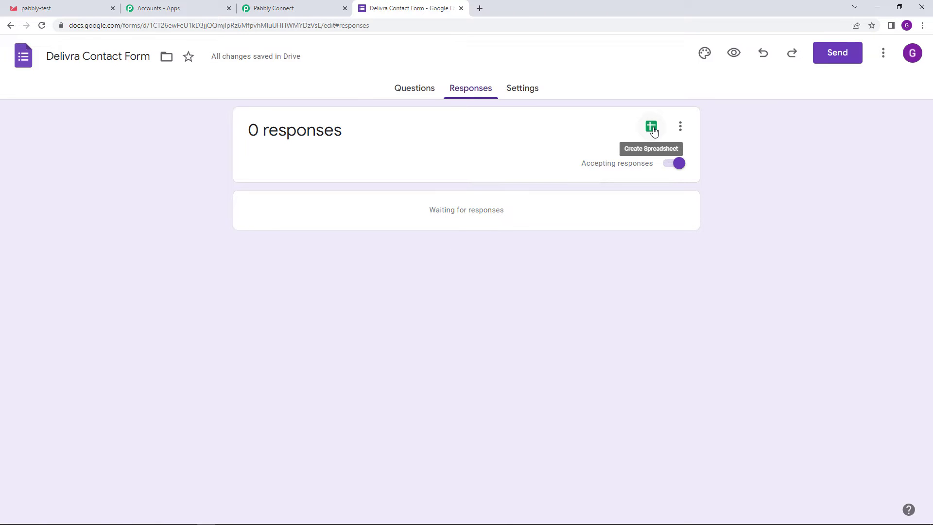
left_click(651, 135)
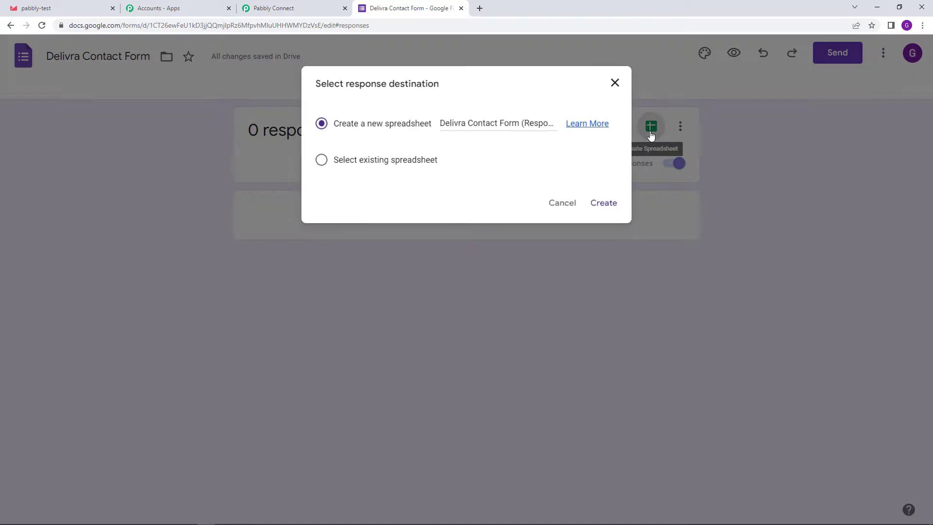
left_click(615, 212)
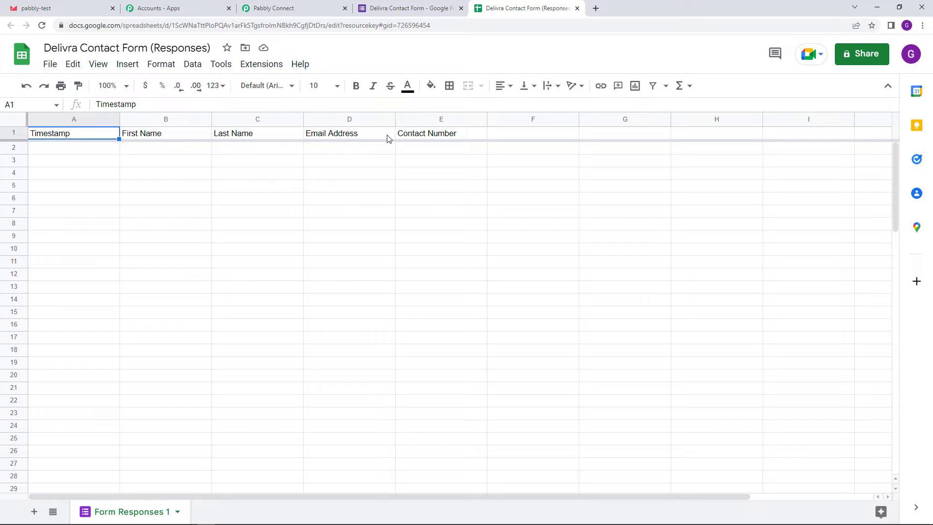
Step: Find the Pabbly Connect Webhooks add-on in the Google Workspace Marketplace, view its listing and close the marketplace
left_click(261, 70)
mouse_move(268, 86)
left_click(486, 95)
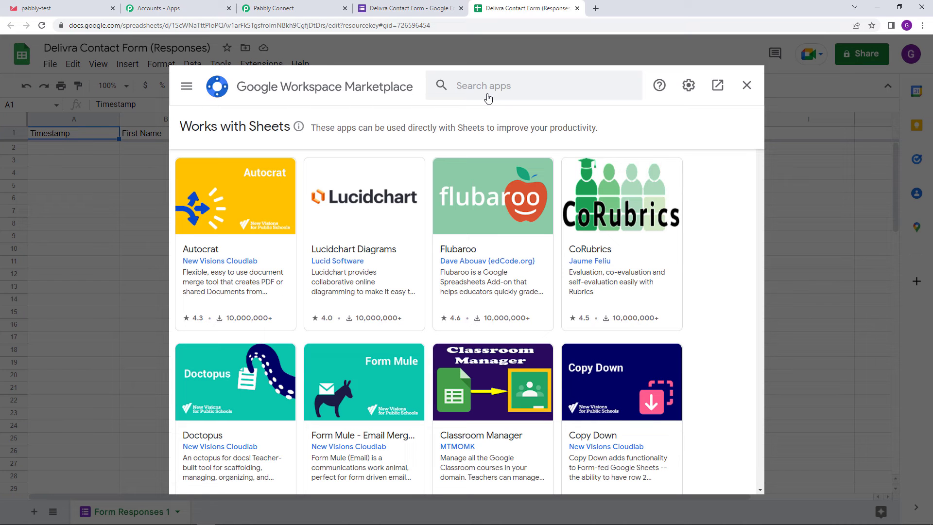
left_click(491, 89)
type("P")
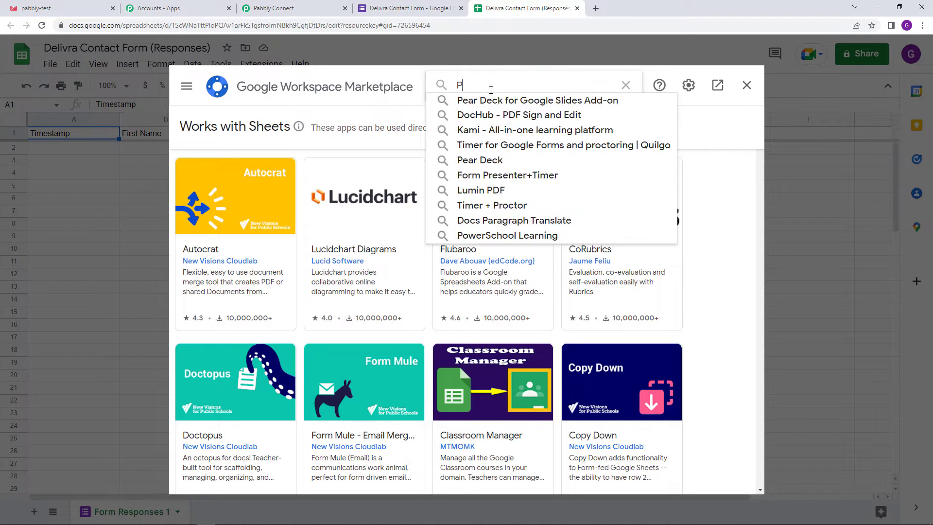
type("abbl")
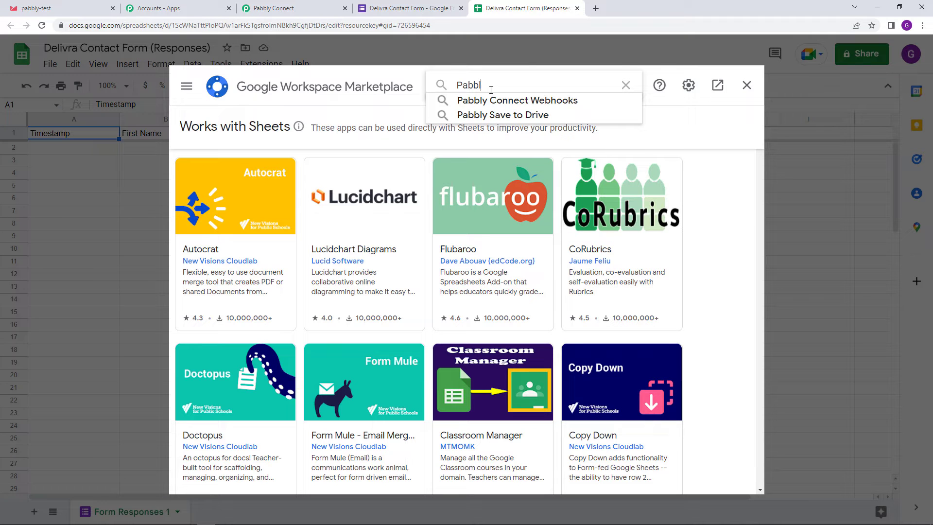
left_click(496, 101)
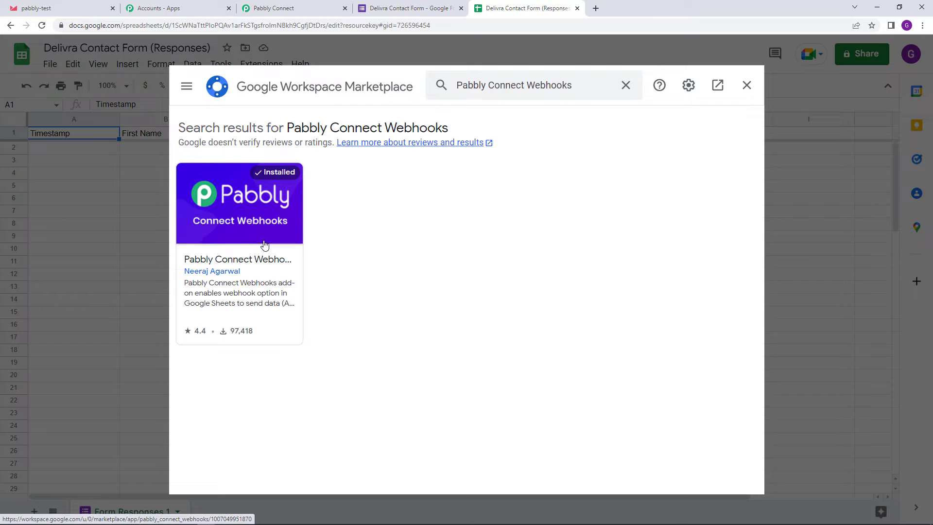
left_click(264, 245)
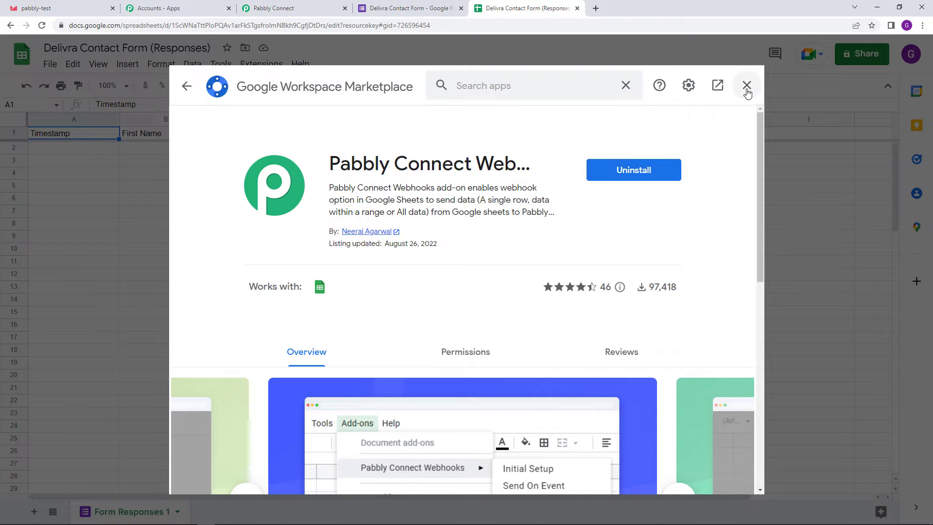
left_click(747, 85)
Step: Start the Initial Setup of Pabbly Connect Webhooks for Form Responses 1 and paste the workflow's webhook URL
left_click(271, 64)
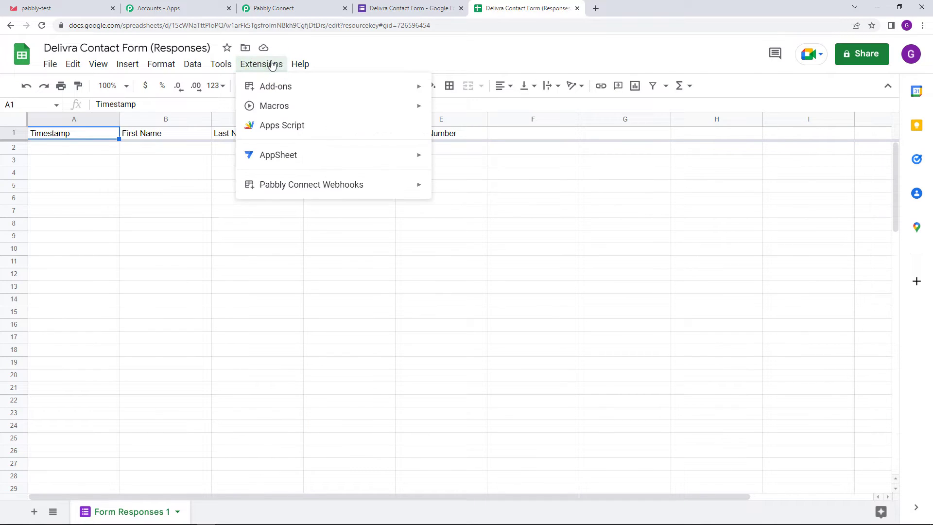
mouse_move(268, 187)
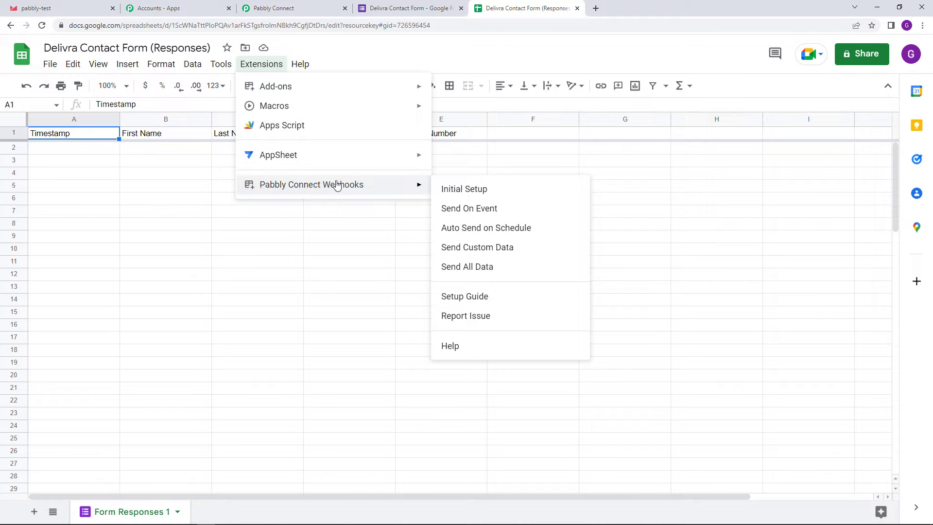
left_click(500, 193)
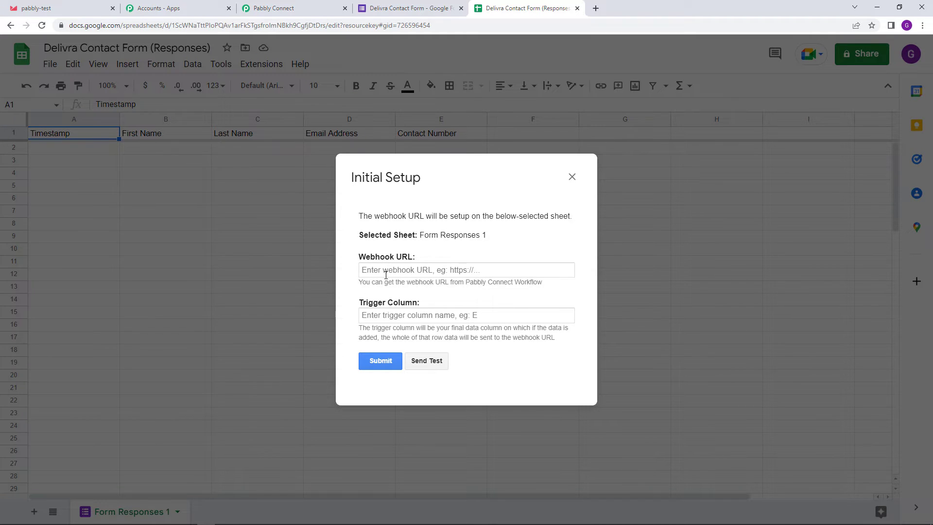
left_click(387, 272)
right_click(387, 272)
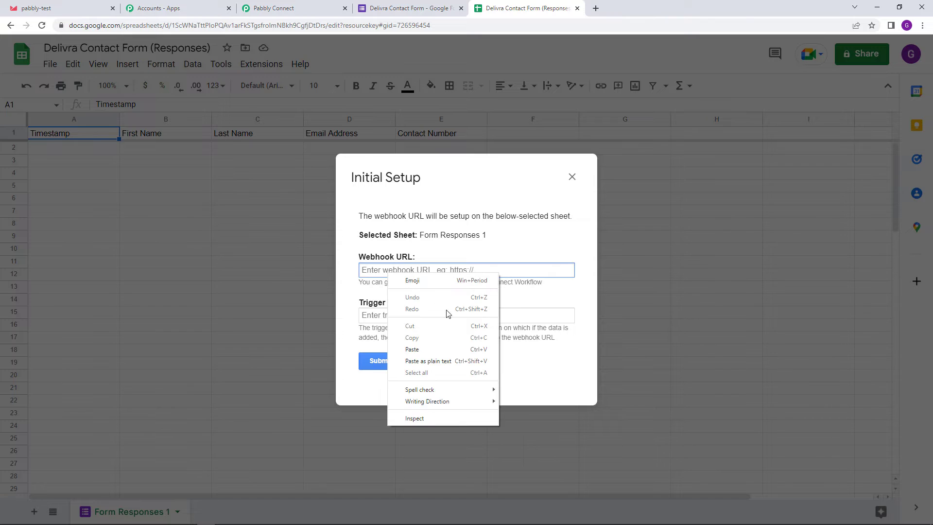
left_click(446, 347)
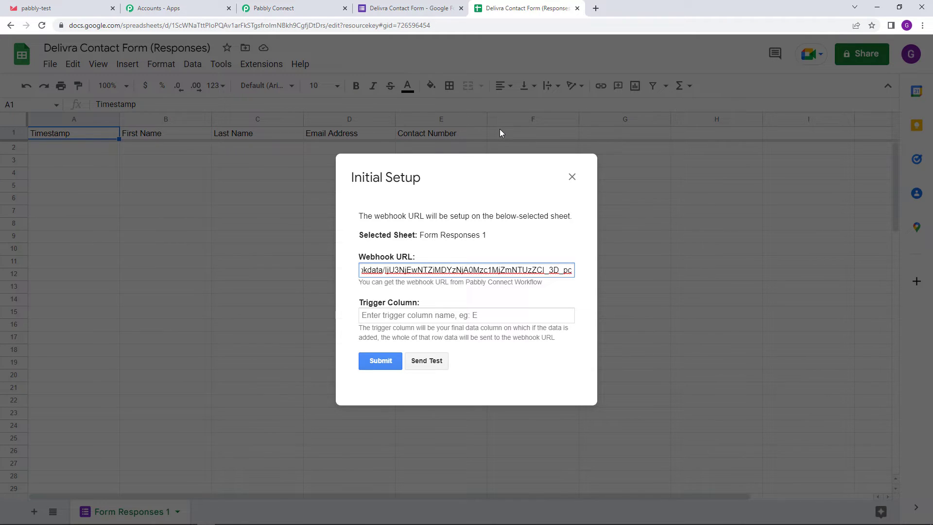
Step: Set the webhook's trigger column to E, submit the setup and close the dialog
left_click(393, 314)
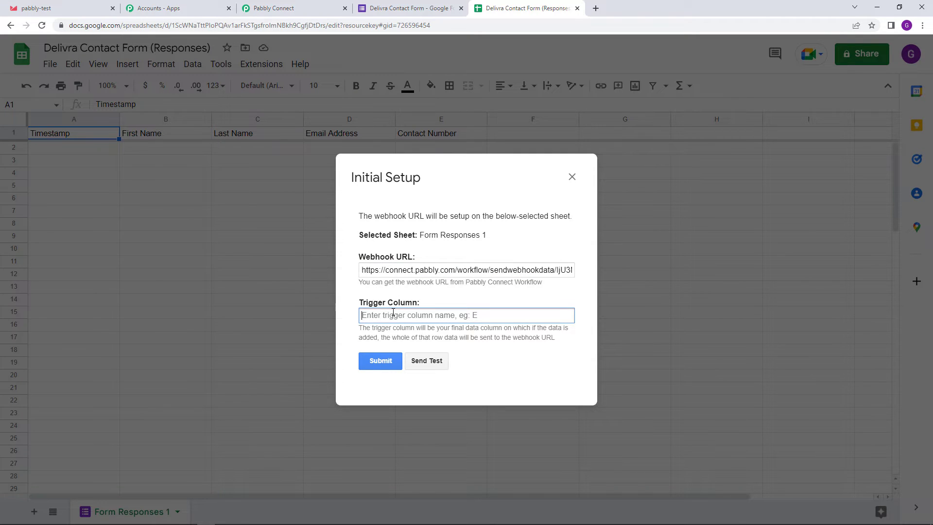
type("E")
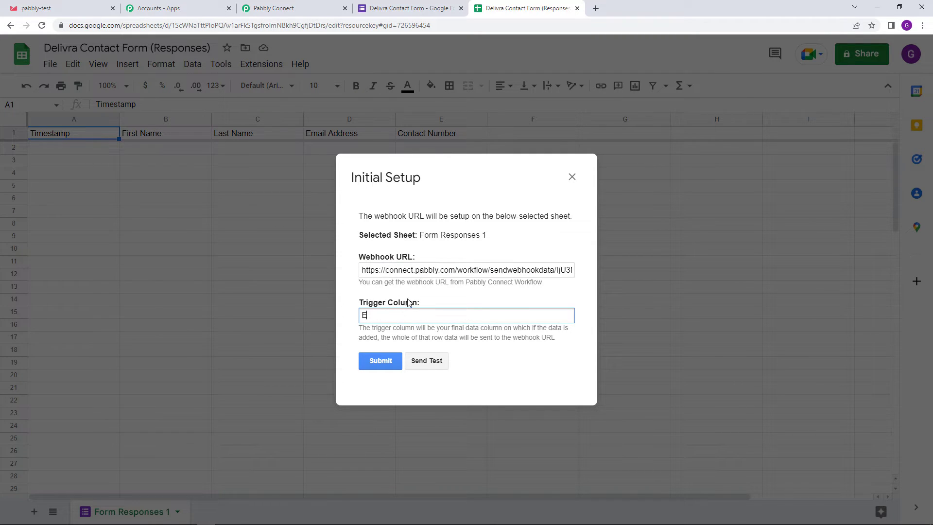
left_click(392, 363)
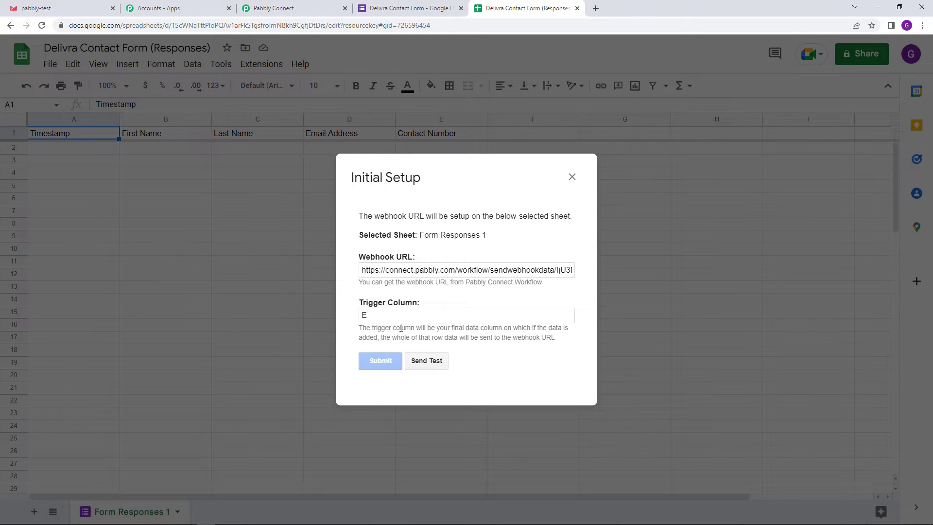
scroll(472, 348, "down", 1)
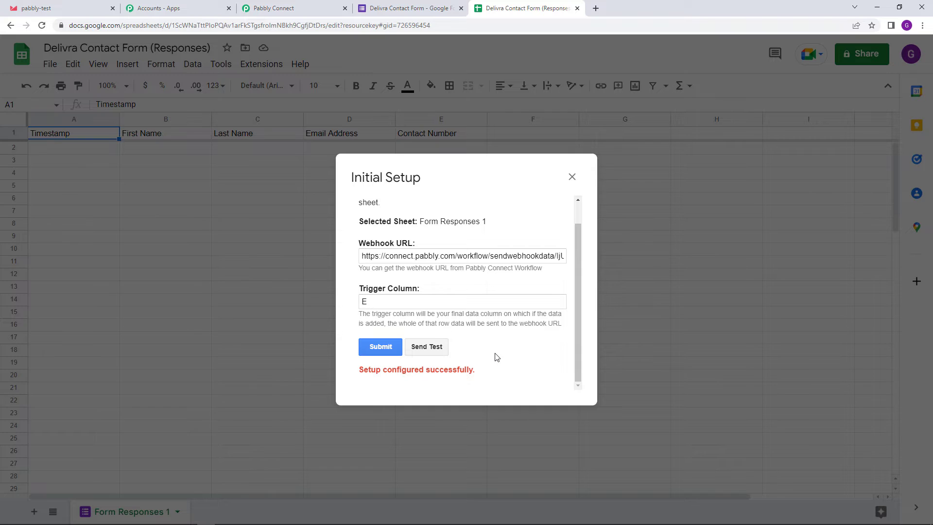
scroll(496, 357, "up", 1)
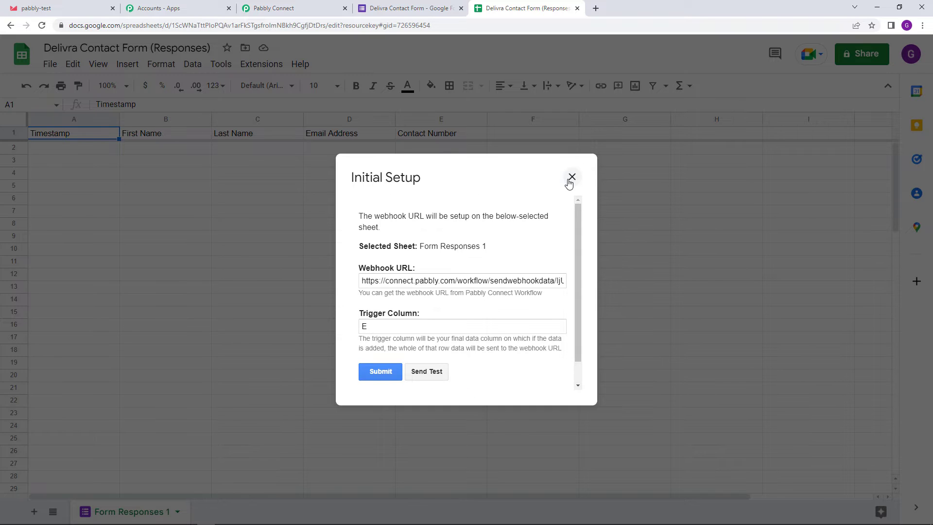
left_click(571, 177)
Step: Enable Send On Event for Pabbly Connect Webhooks in the response sheet
left_click(273, 70)
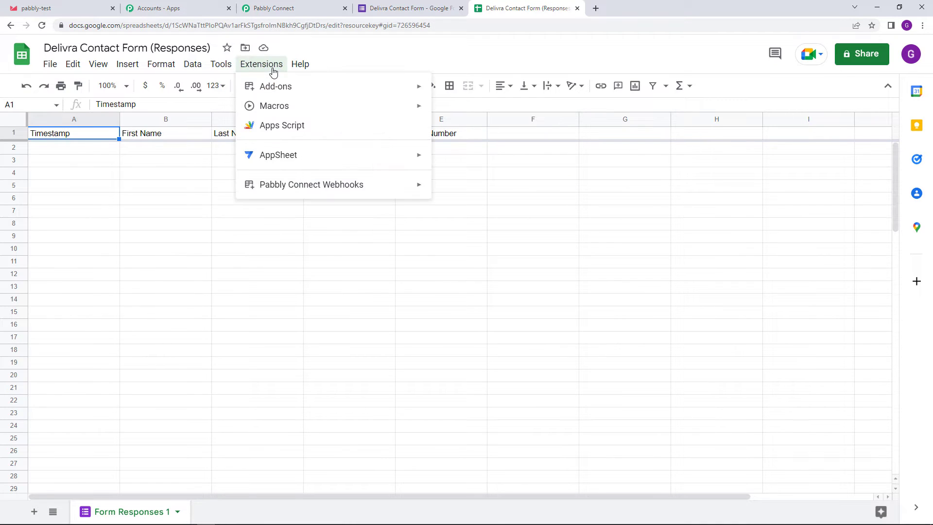
mouse_move(283, 188)
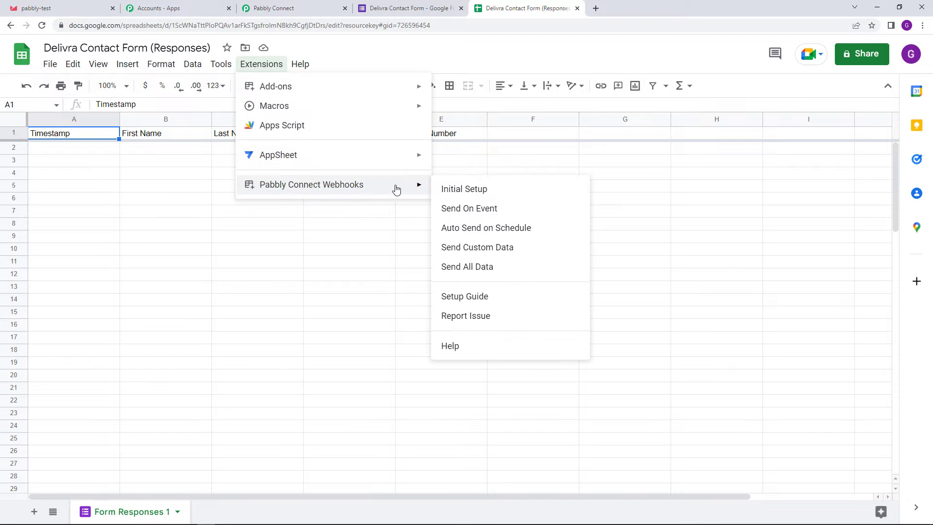
left_click(484, 209)
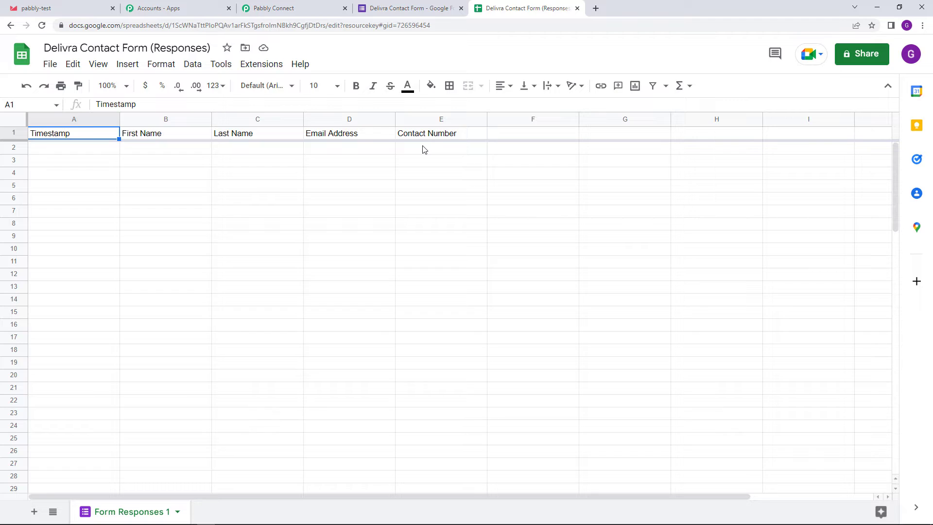
left_click(447, 152)
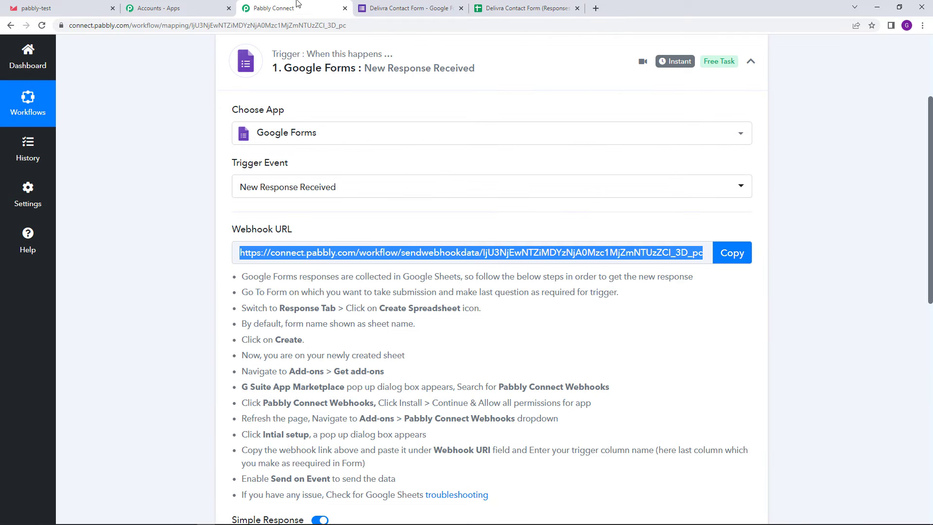
Step: Check the Google Forms trigger's webhook status in Pabbly Connect, and open the Delivra Contact Form's preview from Google Forms
left_click(287, 9)
scroll(684, 352, "down", 3)
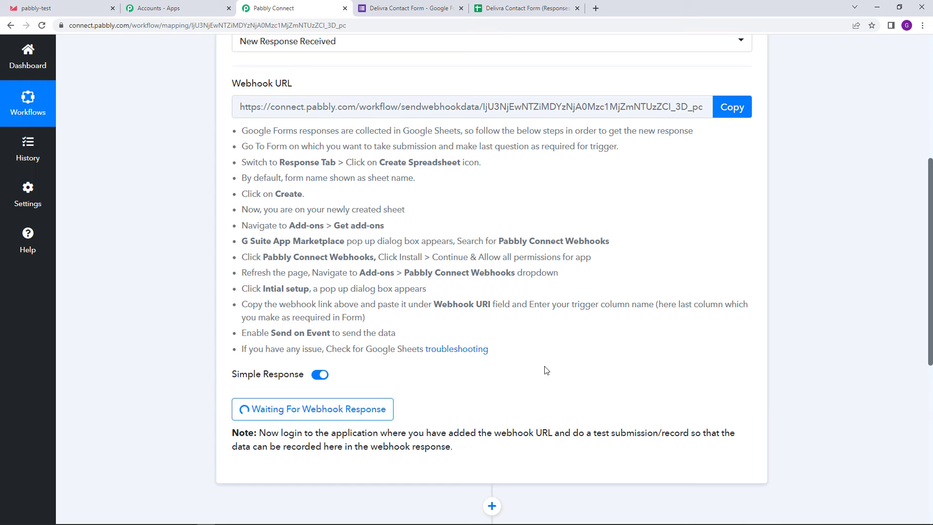
scroll(548, 362, "up", 2)
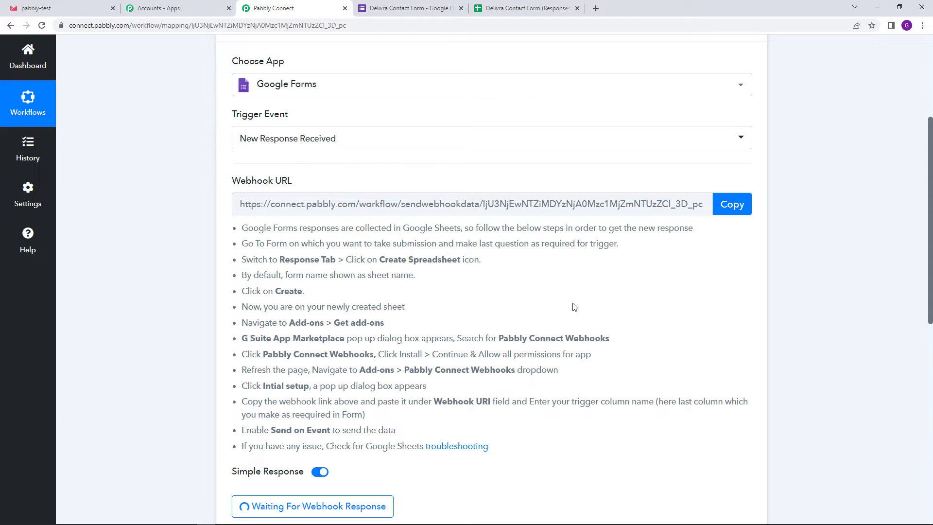
scroll(570, 407, "down", 2)
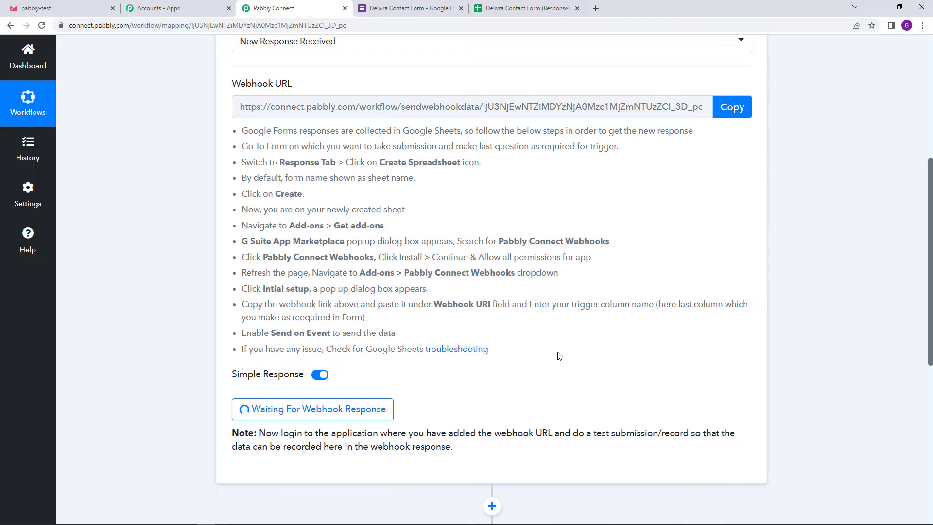
left_click(381, 3)
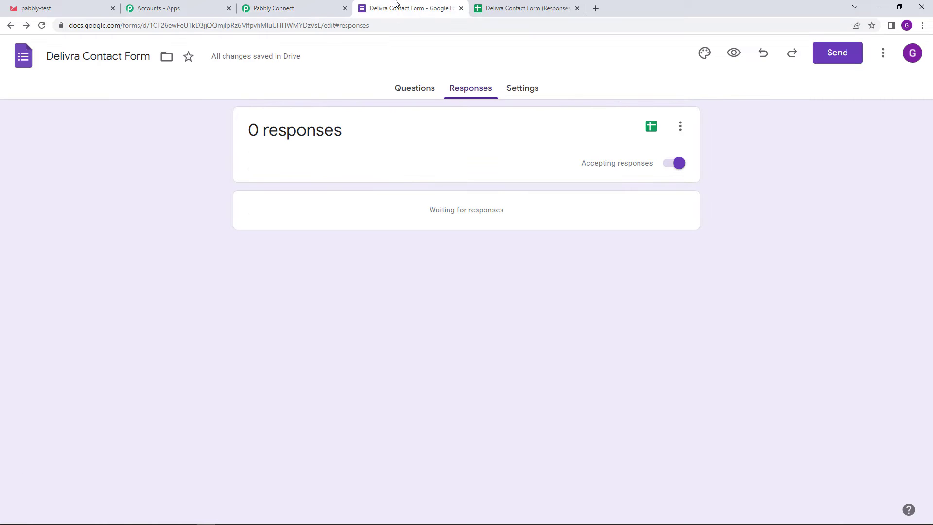
left_click(733, 55)
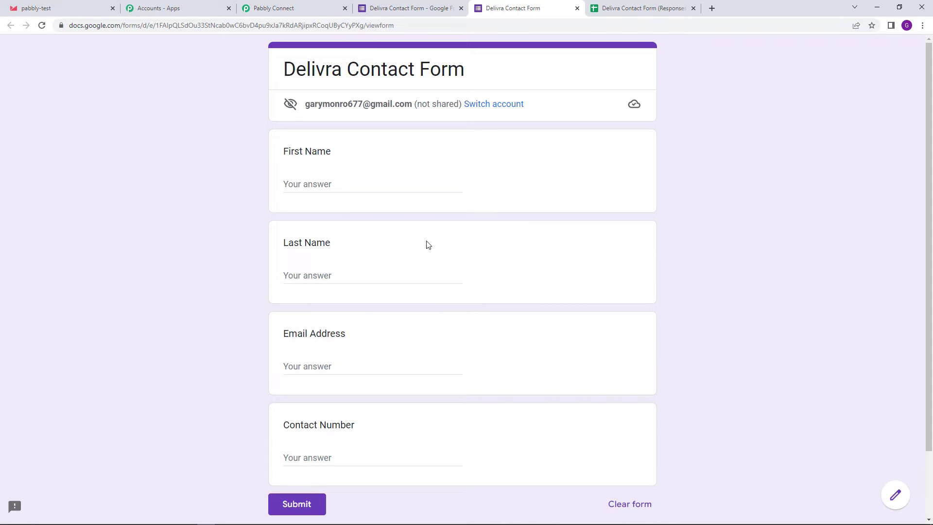
Step: Enter the test response's First Name as "Dummy" and Last Name as "Data"
left_click(351, 184)
type("Dummy")
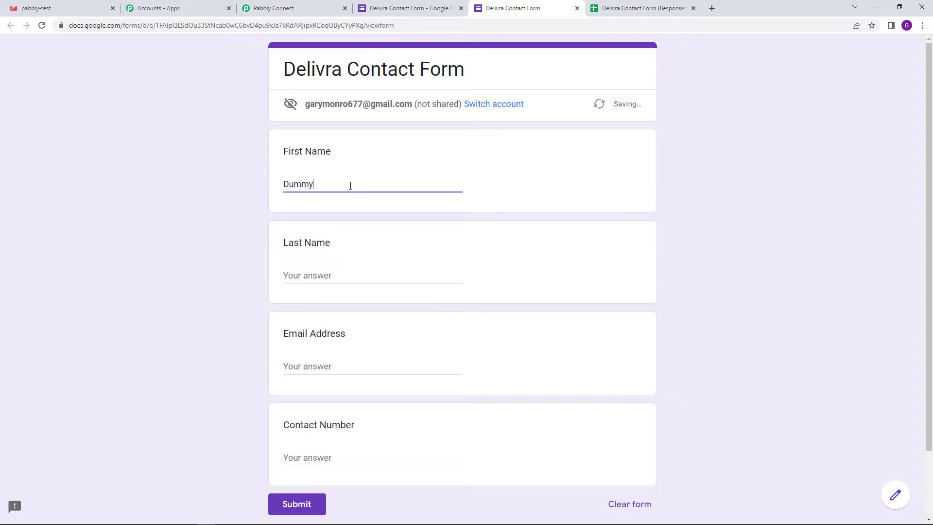
left_click(352, 278)
type("Data")
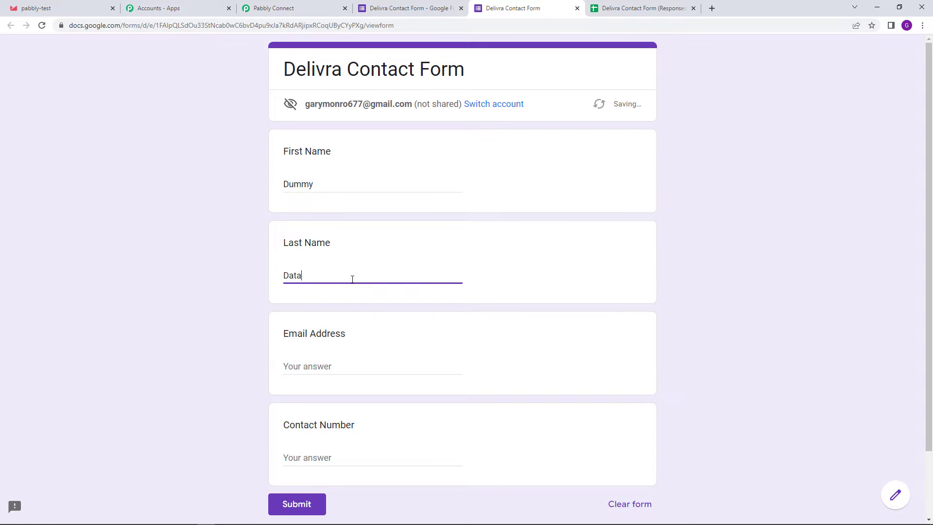
Step: Fill in the test response's email address and contact number, and check the response spreadsheet before returning to the form
left_click(325, 365)
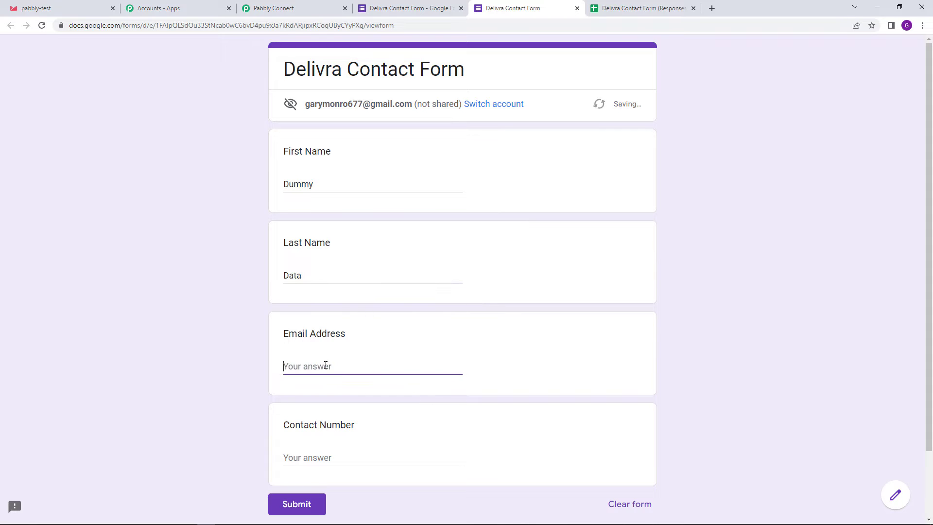
type("dummydata@dummy.com")
left_click(346, 457)
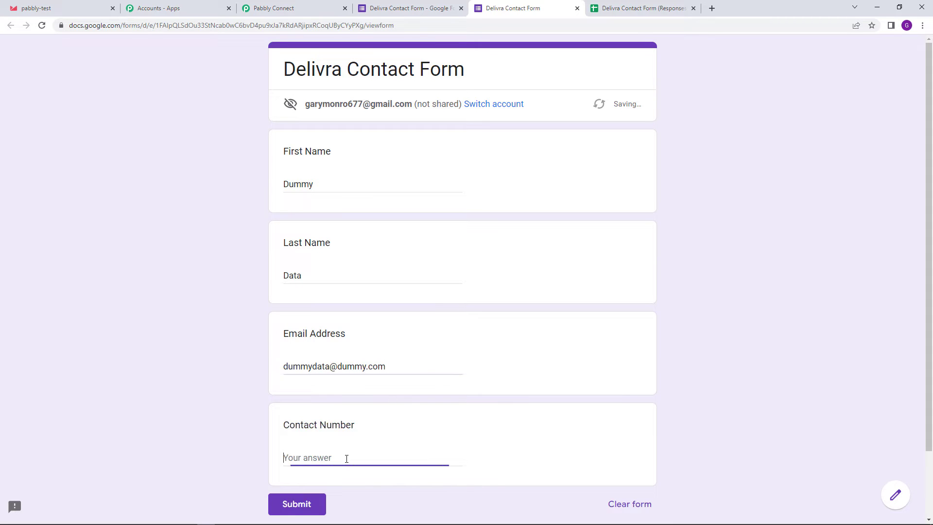
type("9")
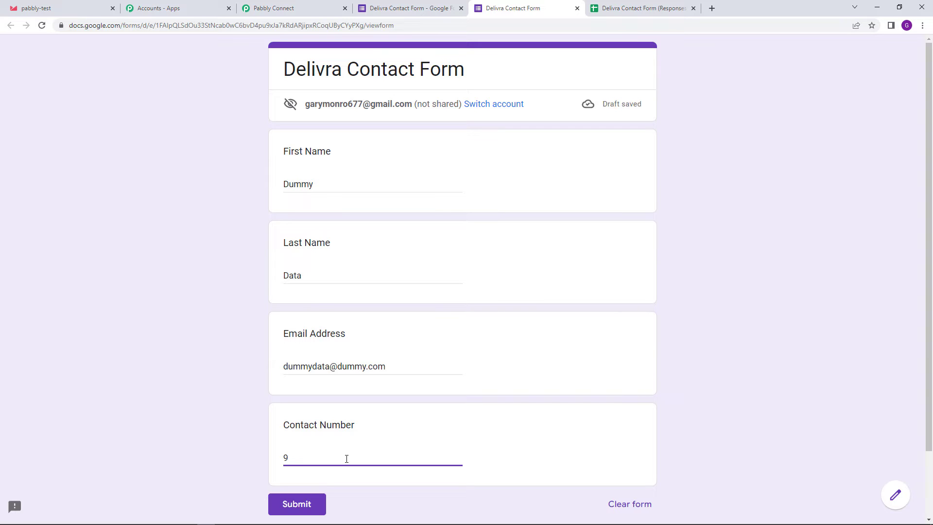
type("000000000")
left_click(640, 5)
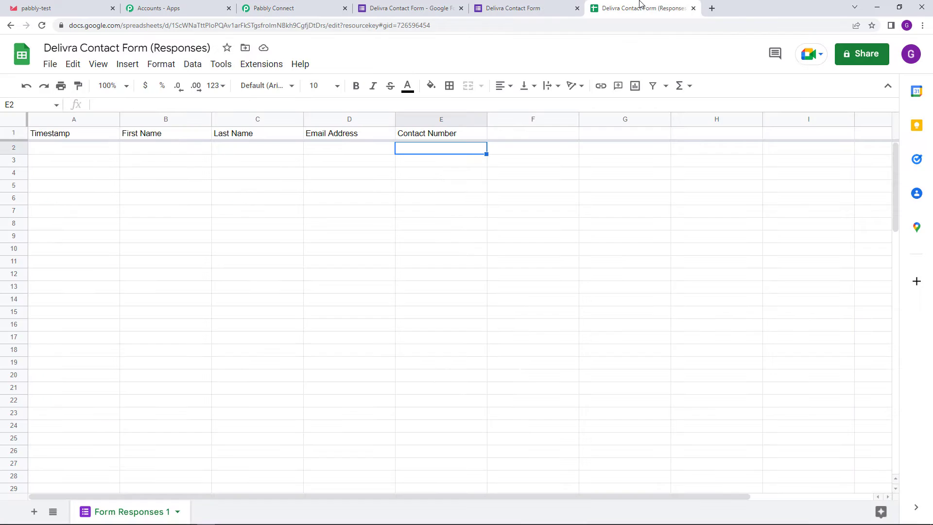
left_click(554, 6)
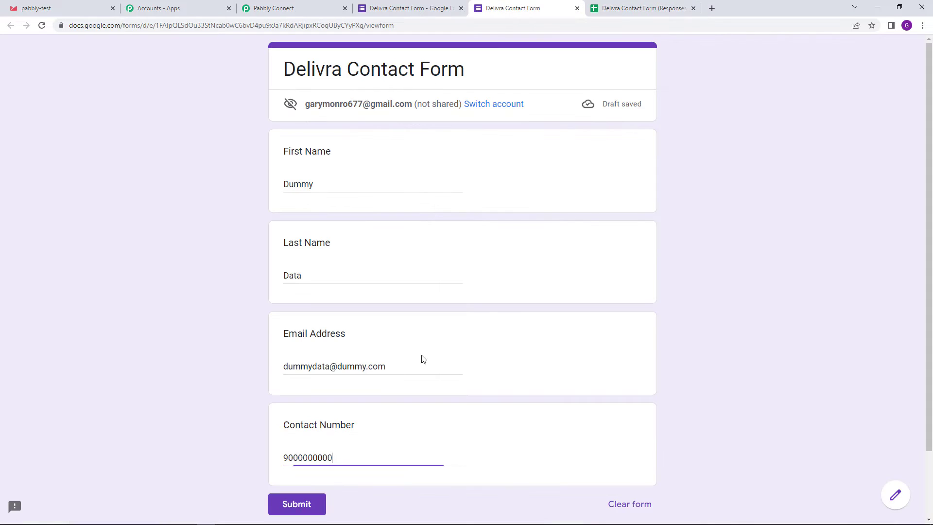
Step: Submit the test response and widen the Email Address column in the response spreadsheet to fit the full address
left_click(312, 507)
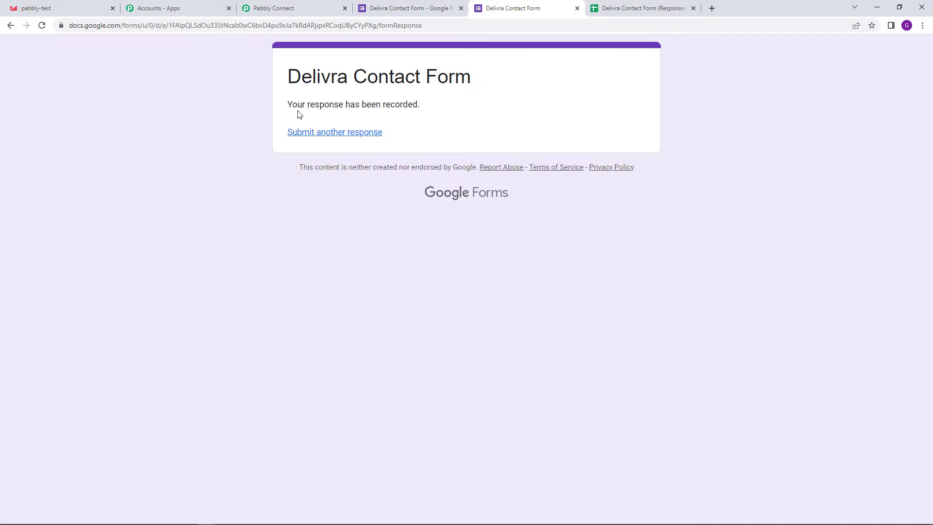
left_click(633, 8)
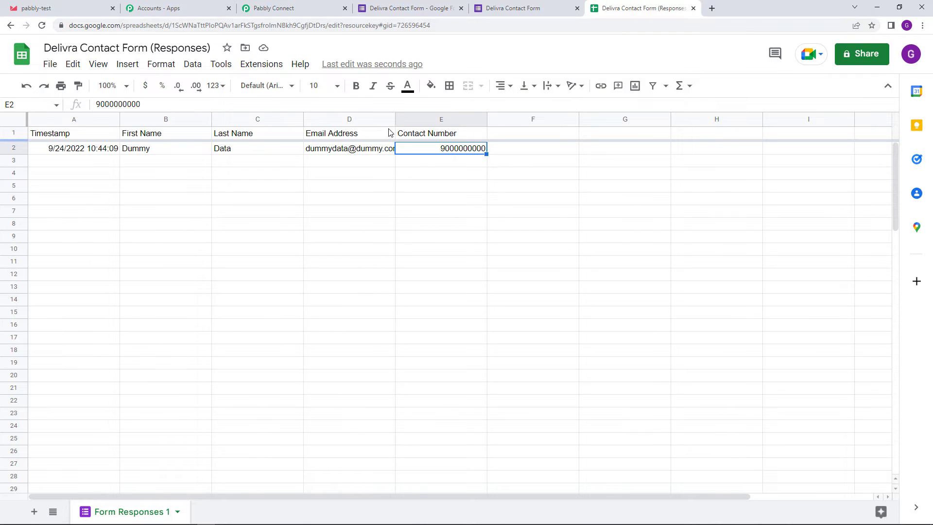
left_click_drag(395, 118, 411, 118)
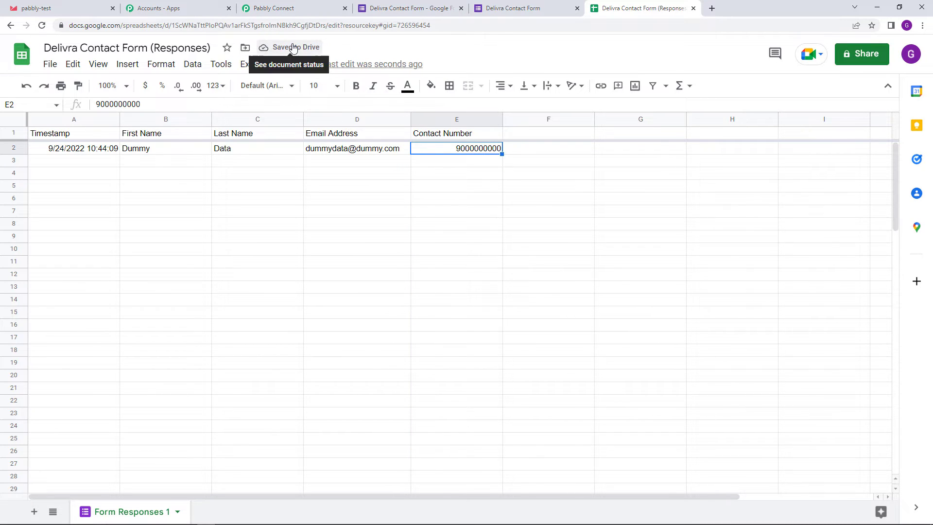
Step: Check the webhook response received in Pabbly Connect and compare its timestamp with the entry in the response spreadsheet
left_click(313, 5)
scroll(861, 286, "down", 5)
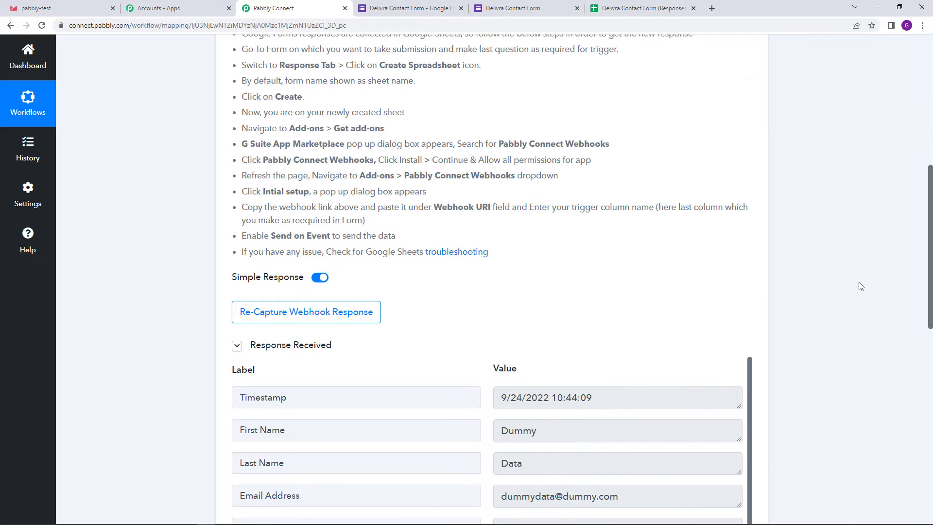
scroll(861, 286, "down", 1)
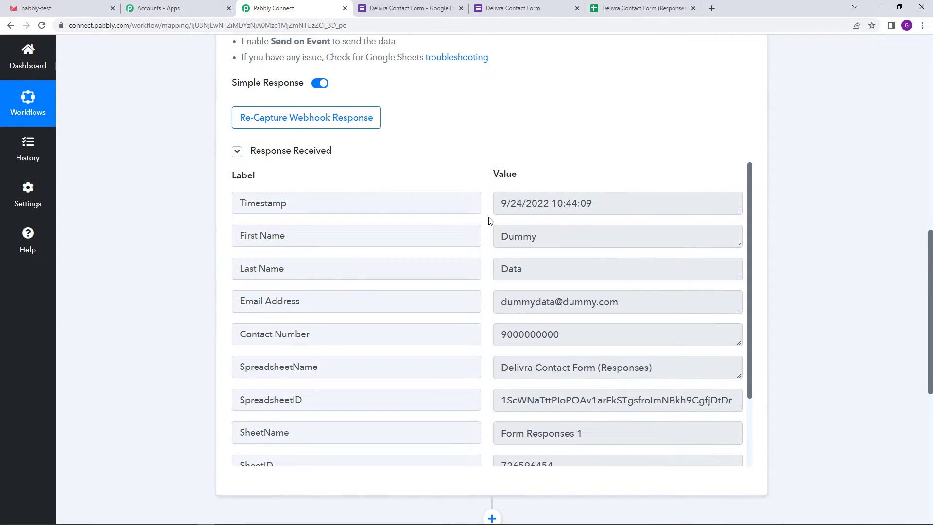
left_click_drag(500, 206, 605, 199)
left_click(636, 8)
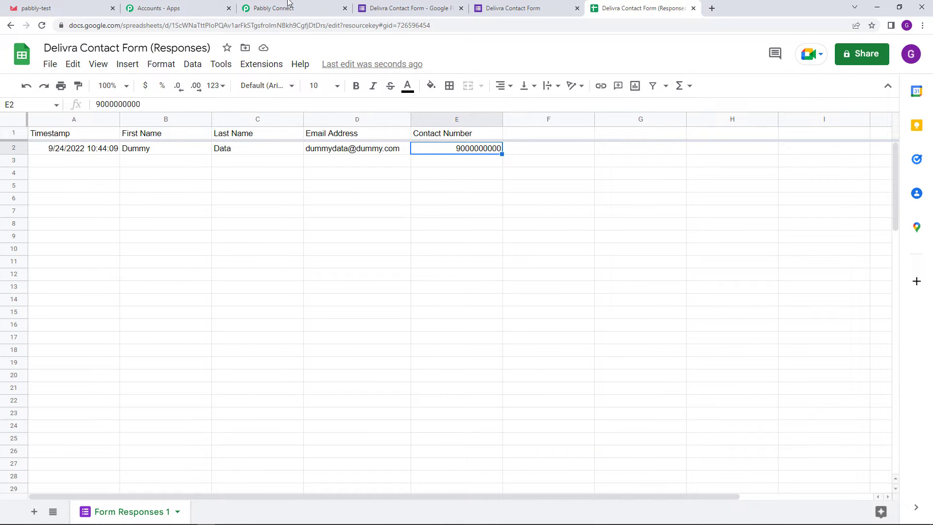
left_click(266, 6)
left_click(623, 157)
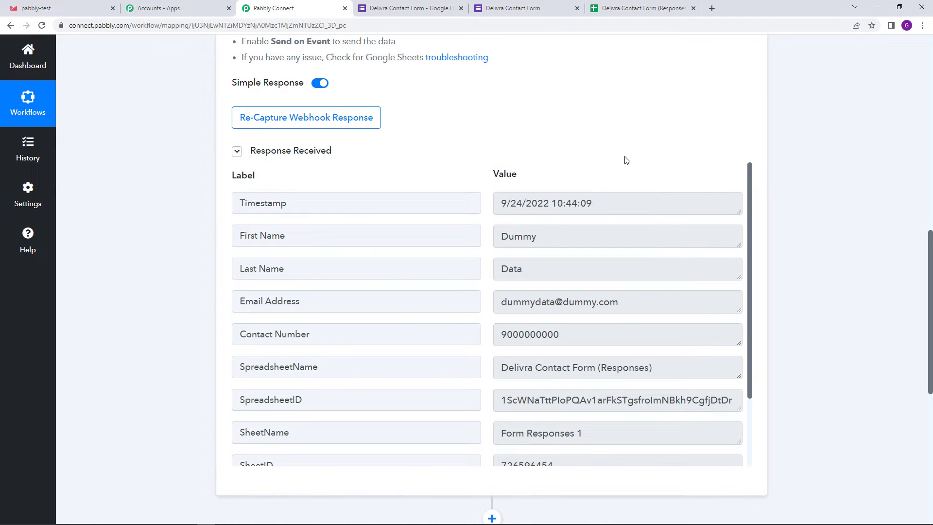
Step: Examine the received values for First Name, Last Name, Email Address, Contact Number and SpreadsheetName
scroll(785, 234, "down", 2)
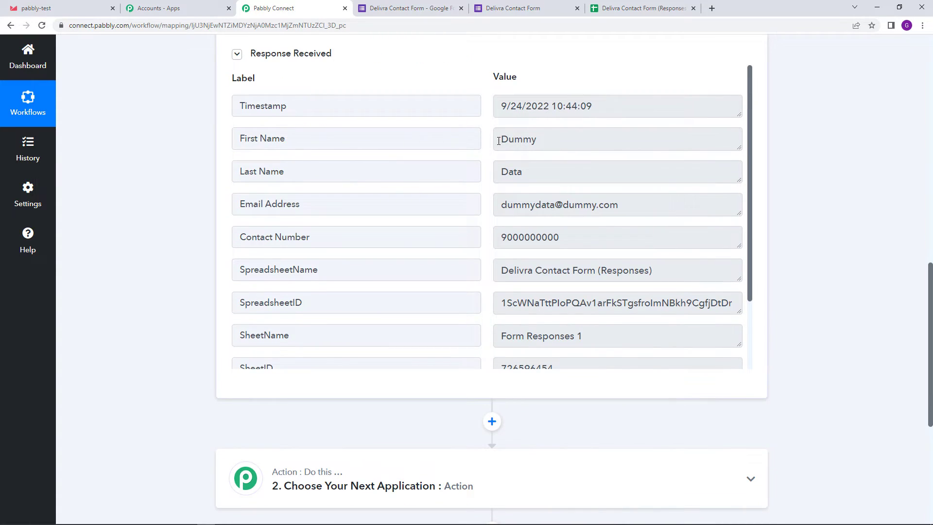
double_click(520, 140)
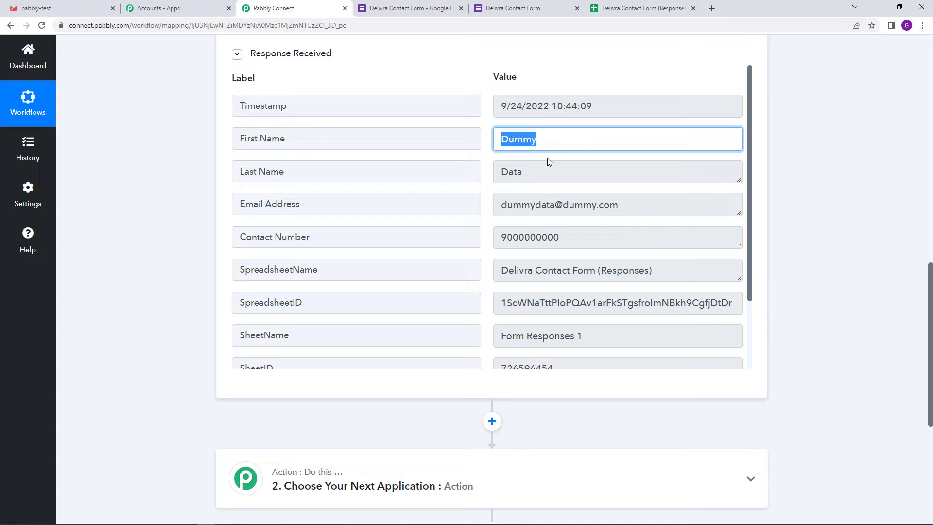
left_click(534, 175)
double_click(534, 176)
left_click_drag(502, 205, 587, 241)
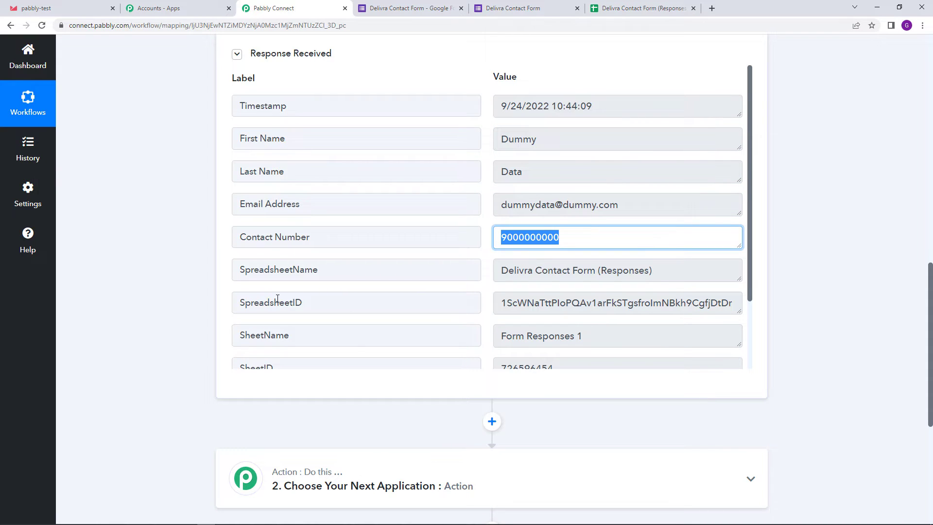
left_click_drag(501, 271, 670, 271)
scroll(579, 291, "down", 2)
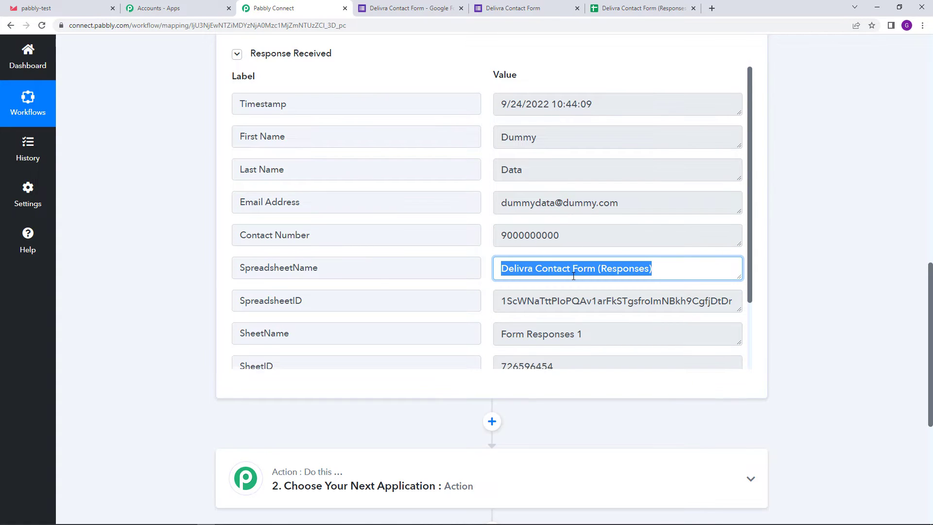
scroll(579, 286, "up", 2)
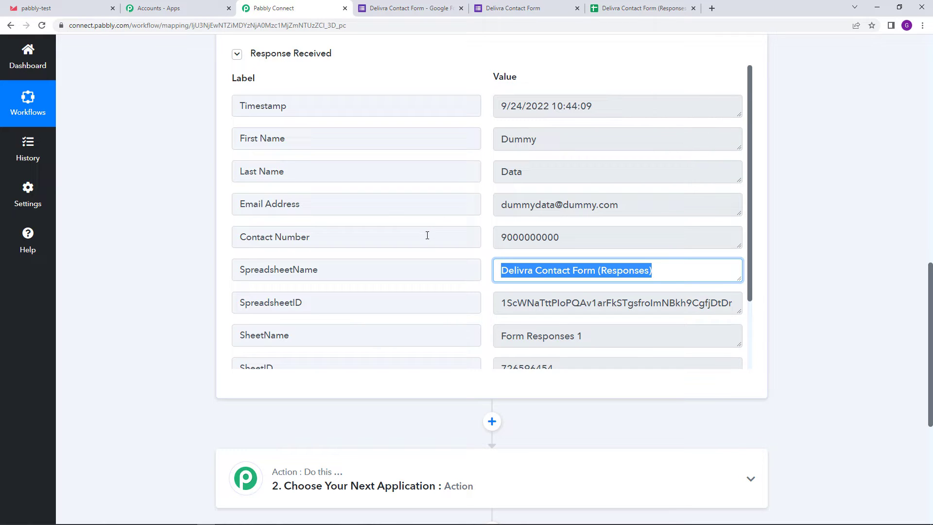
Step: Choose Delivra as the workflow's action app and Create/Update Contact as its action event
scroll(427, 235, "down", 2)
scroll(387, 444, "down", 3)
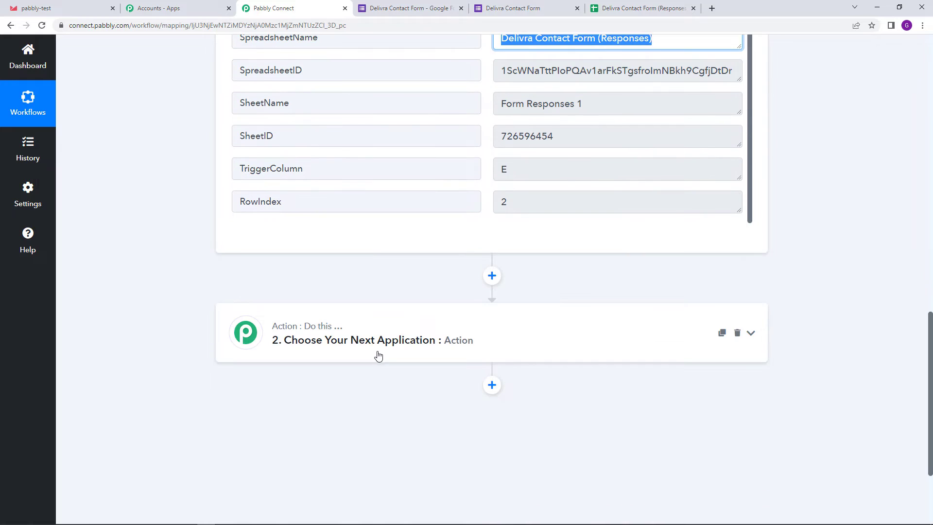
left_click(378, 356)
left_click(339, 219)
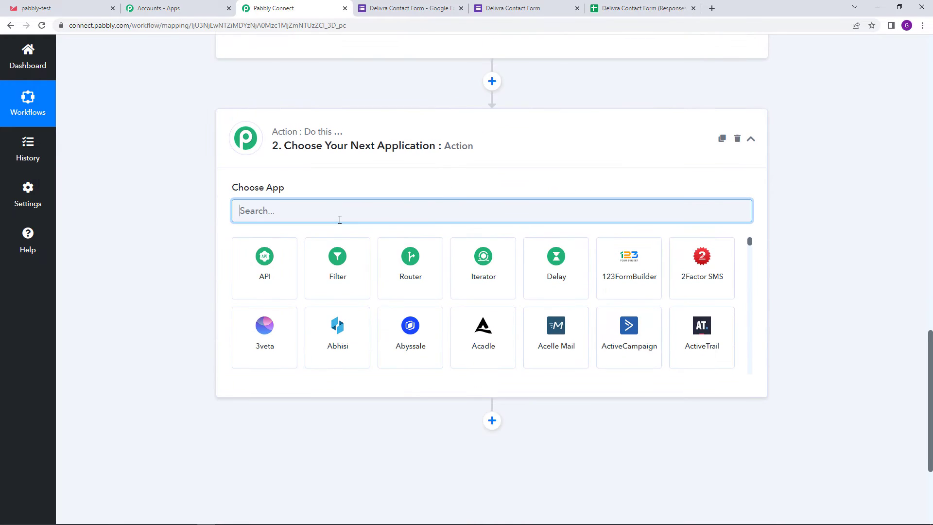
type("deliv")
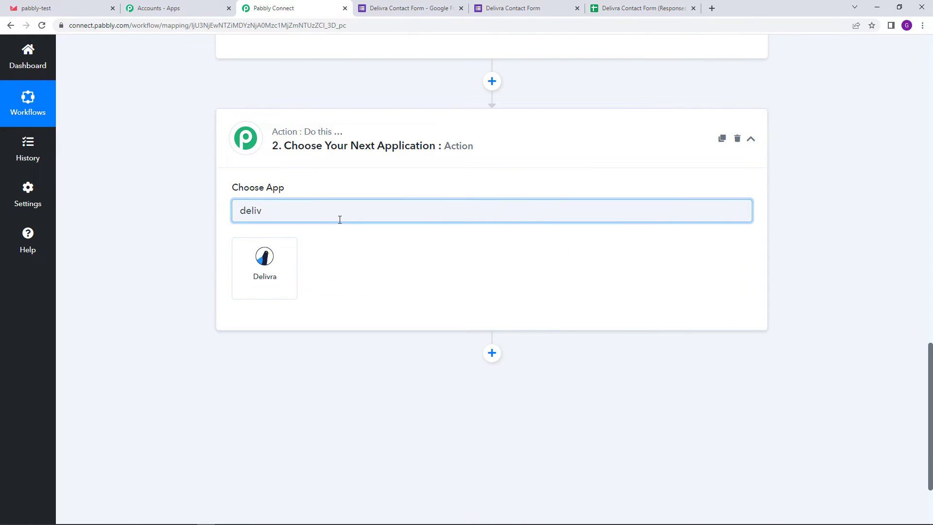
left_click(262, 275)
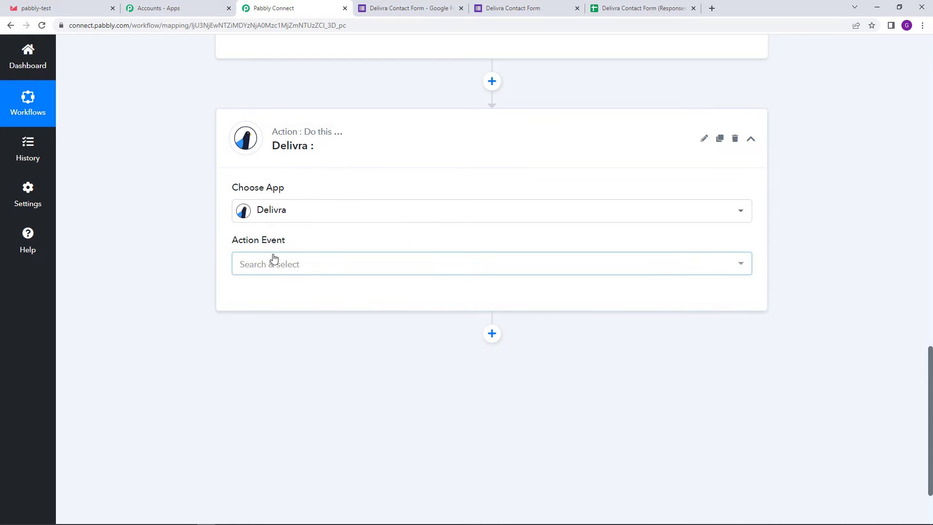
left_click(275, 267)
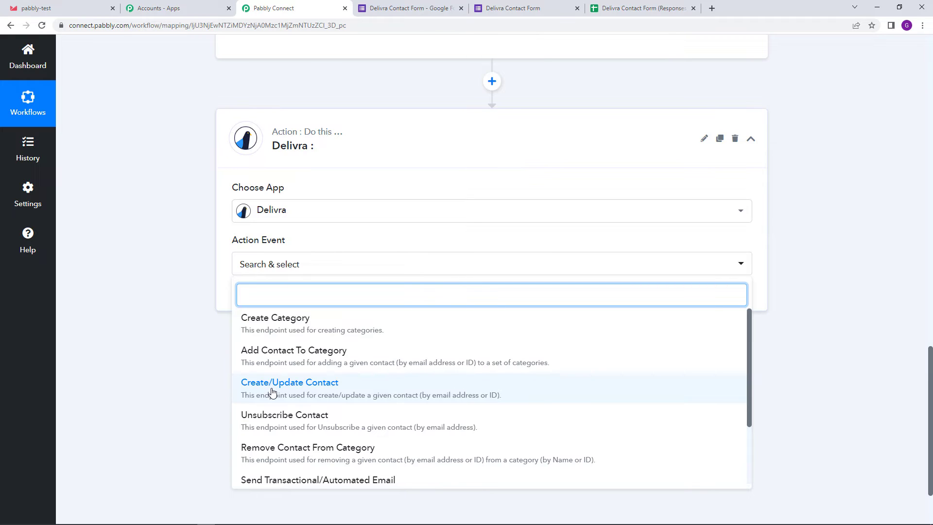
left_click(311, 389)
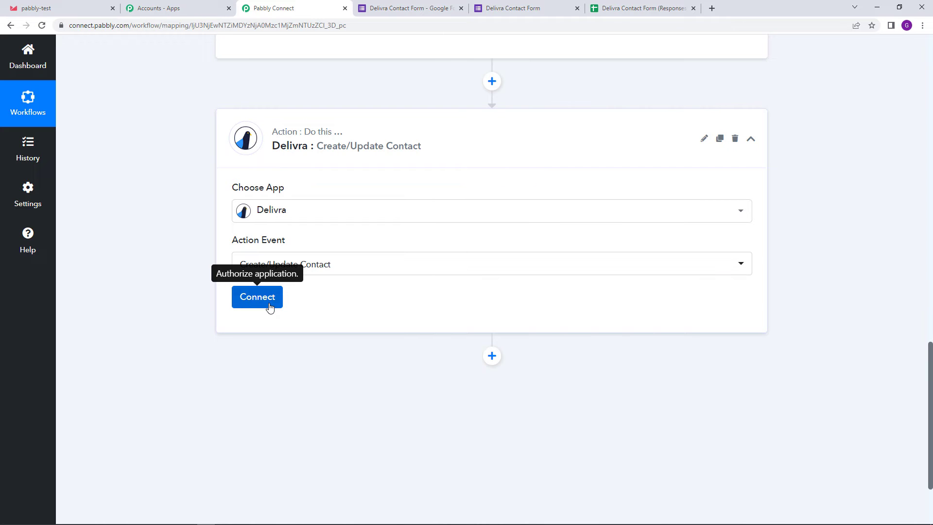
Step: Open the Delivra account connection with Add New Connection selected, and examine the Account Name and Username/Email Address fields
left_click(270, 308)
left_click(431, 162)
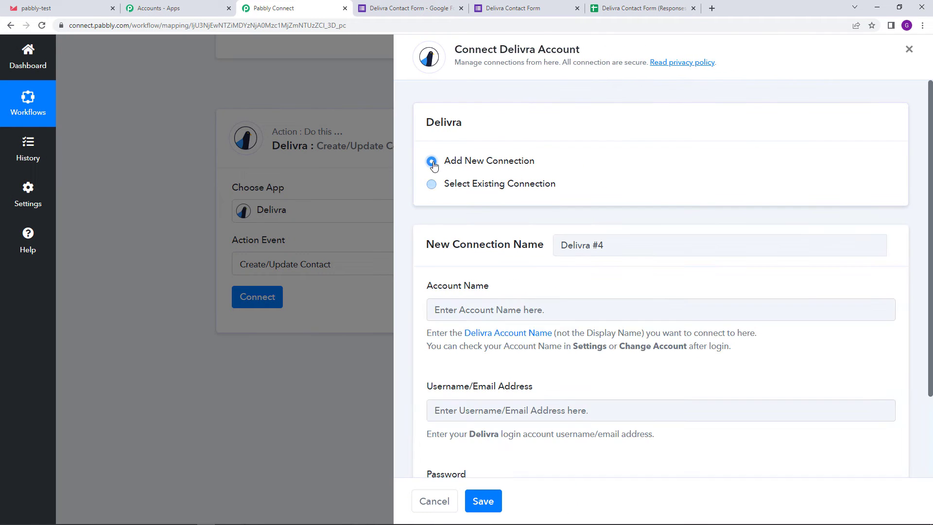
scroll(535, 266, "down", 2)
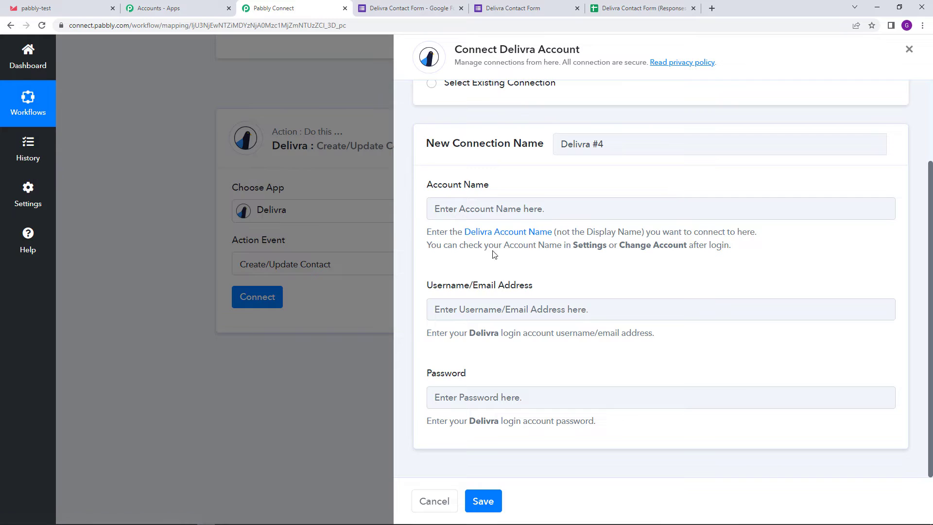
left_click_drag(432, 187, 504, 196)
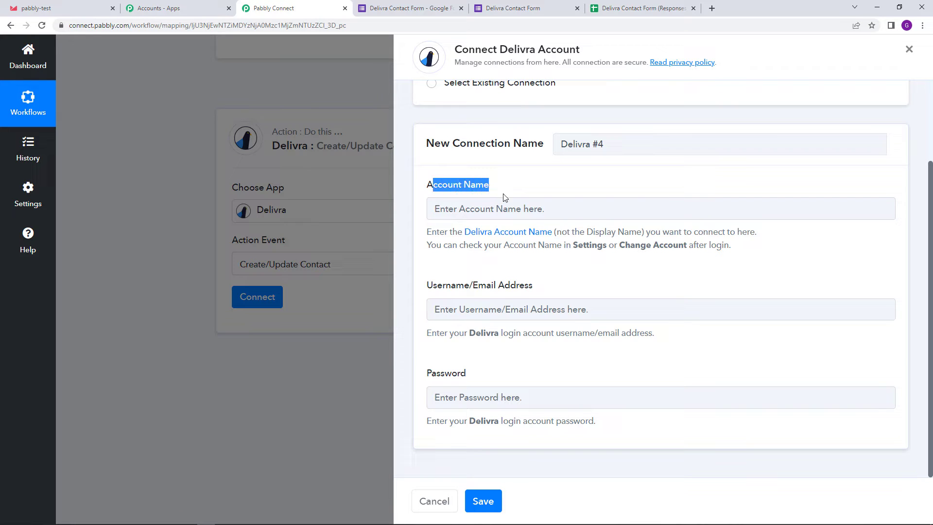
left_click(499, 294)
left_click_drag(429, 288, 564, 295)
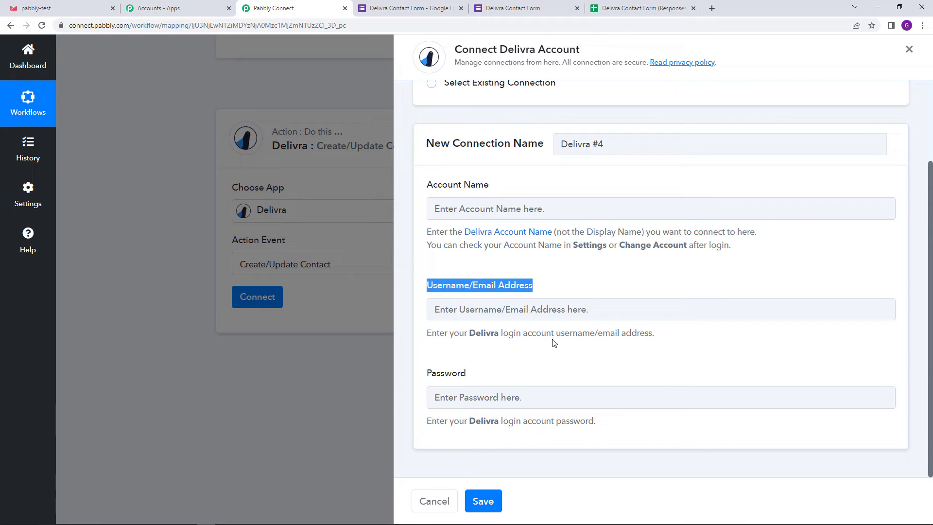
Step: Look up the Account Name in the General Account Settings of the Delivra account
left_click(30, 6)
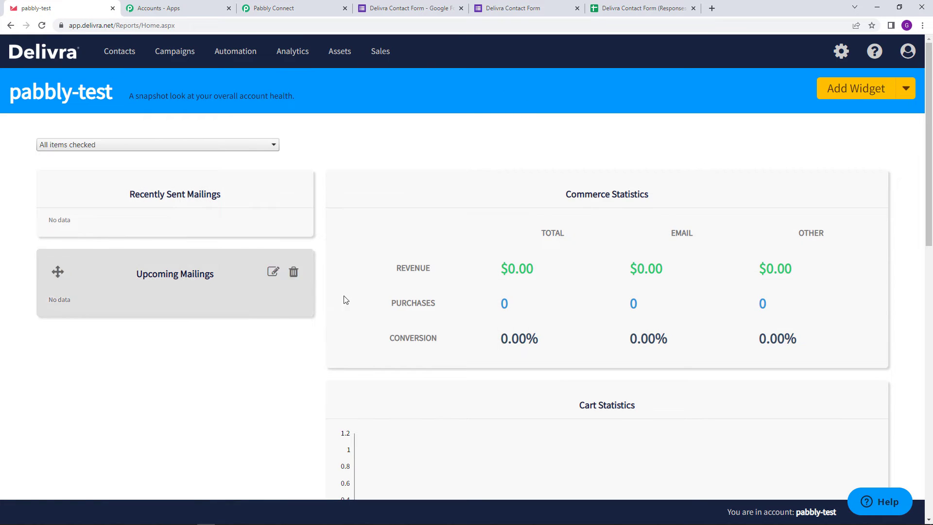
left_click(912, 55)
left_click(790, 75)
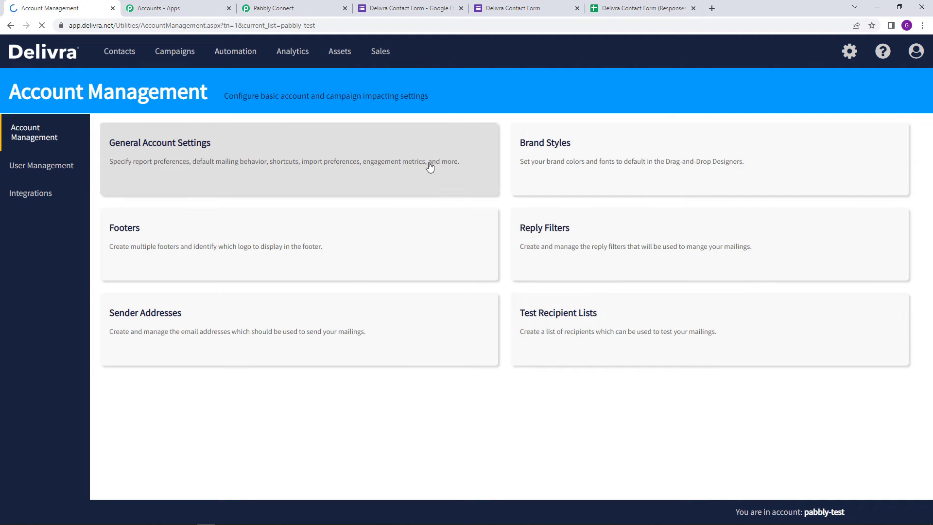
left_click(197, 168)
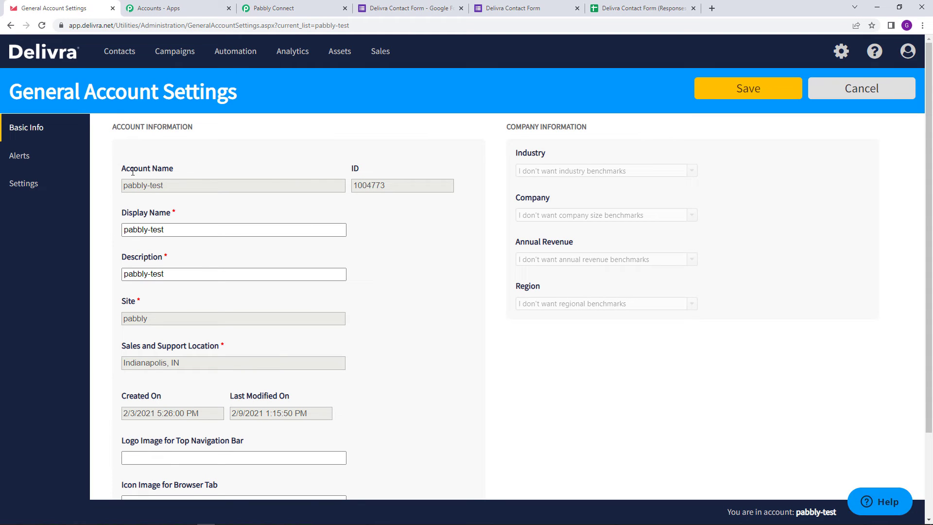
left_click_drag(166, 186, 116, 187)
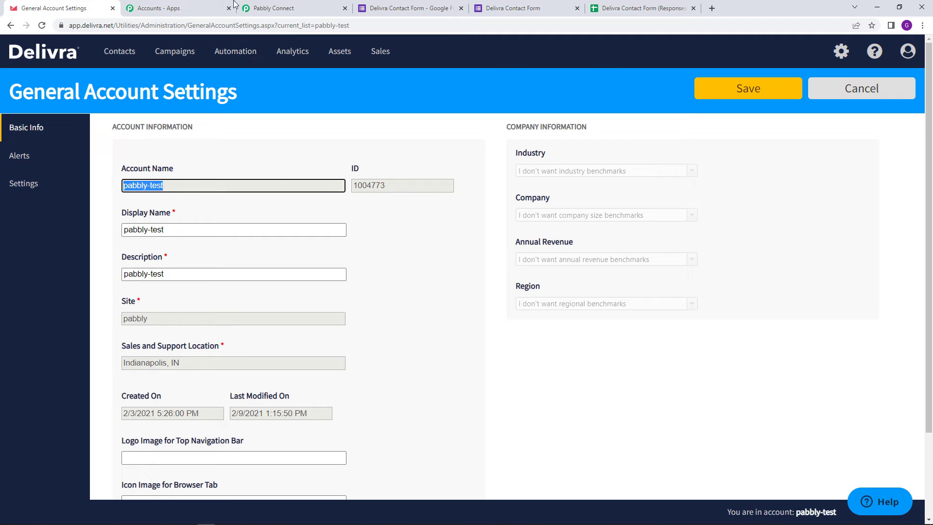
Step: Back in Pabbly Connect, connect the action through the existing connection Delivra #3 and review the contact fields it offers
left_click(259, 7)
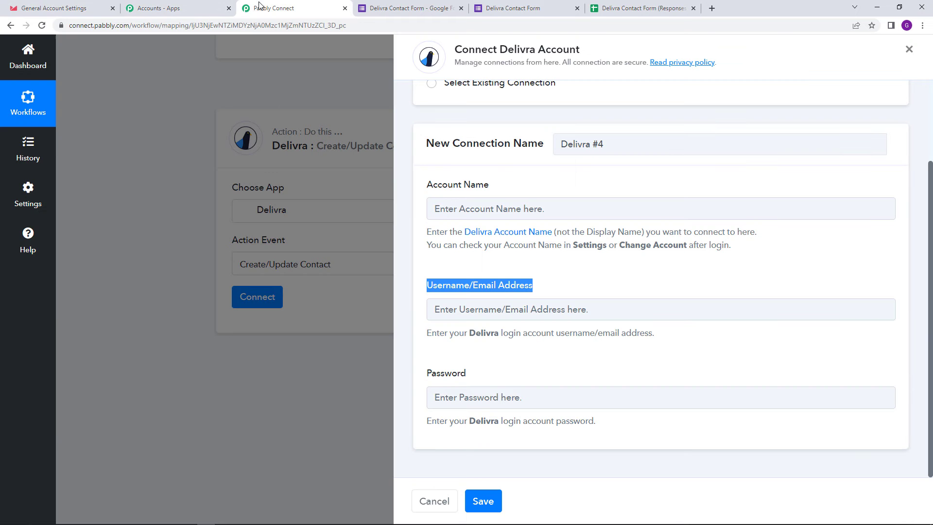
left_click(462, 211)
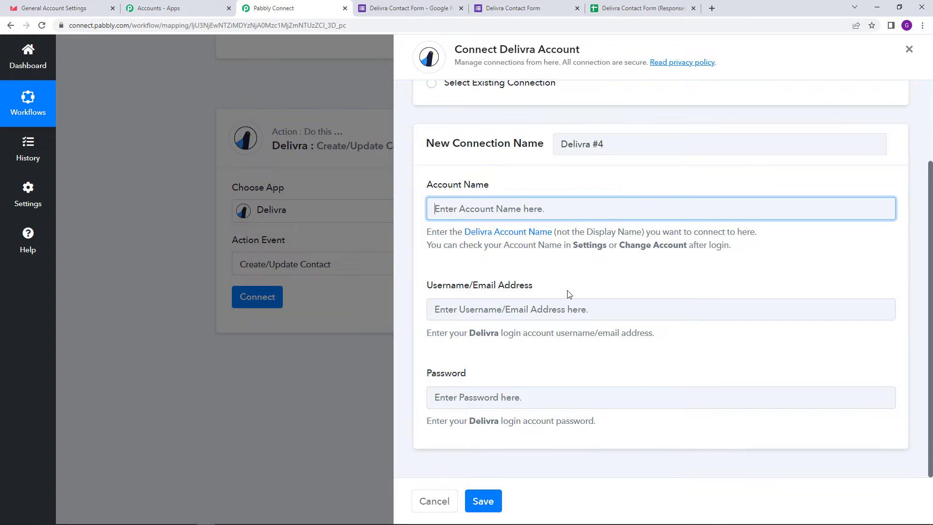
scroll(569, 294, "up", 3)
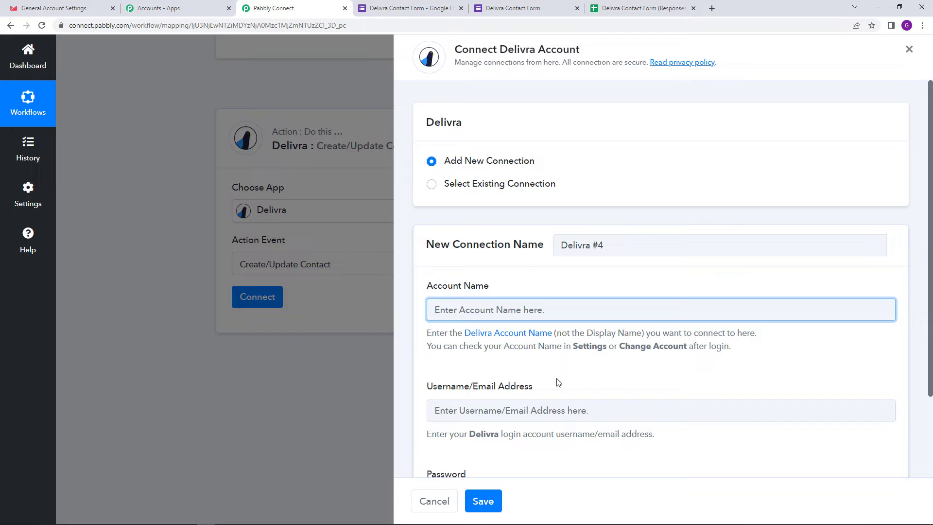
left_click(432, 184)
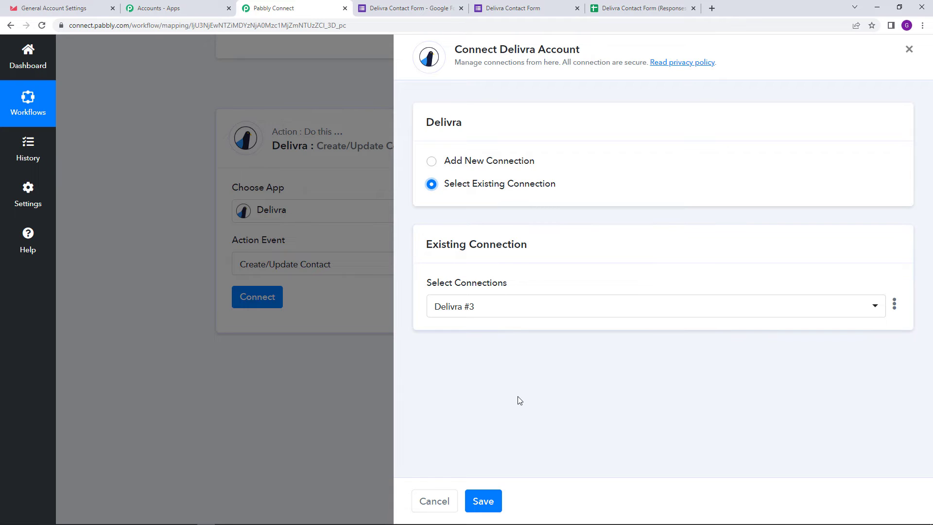
left_click(499, 501)
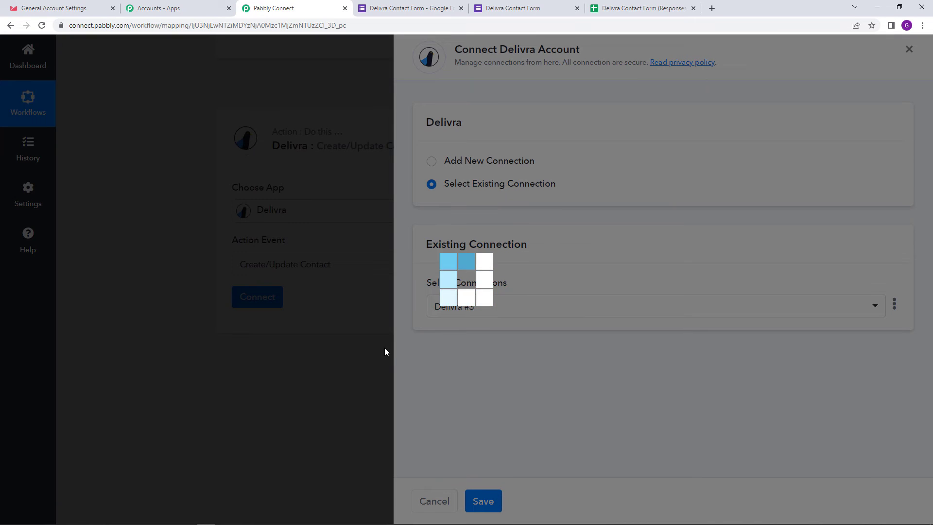
scroll(392, 343, "down", 2)
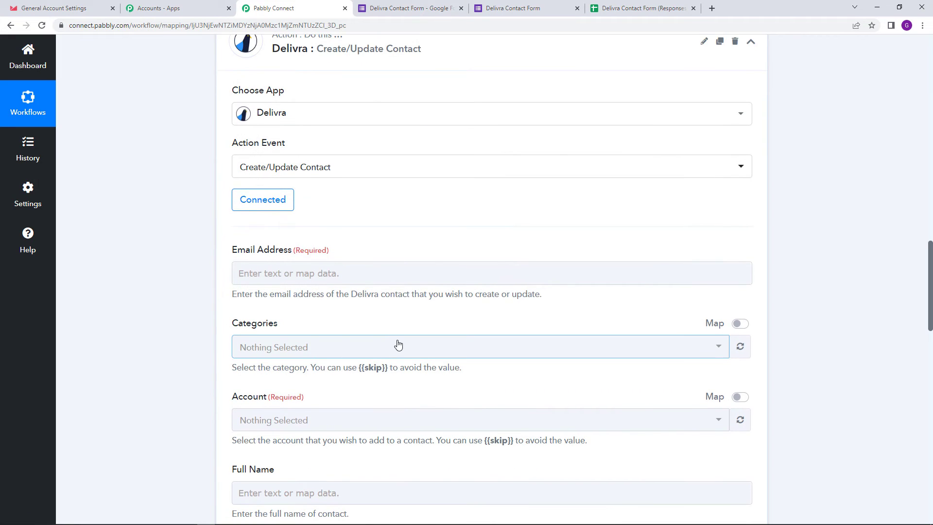
scroll(398, 346, "down", 2)
scroll(398, 341, "up", 2)
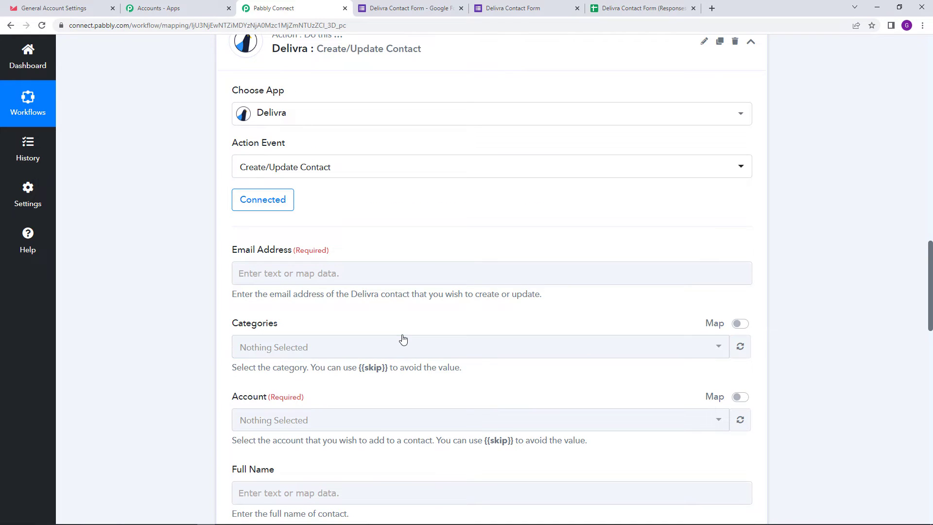
scroll(399, 341, "down", 2)
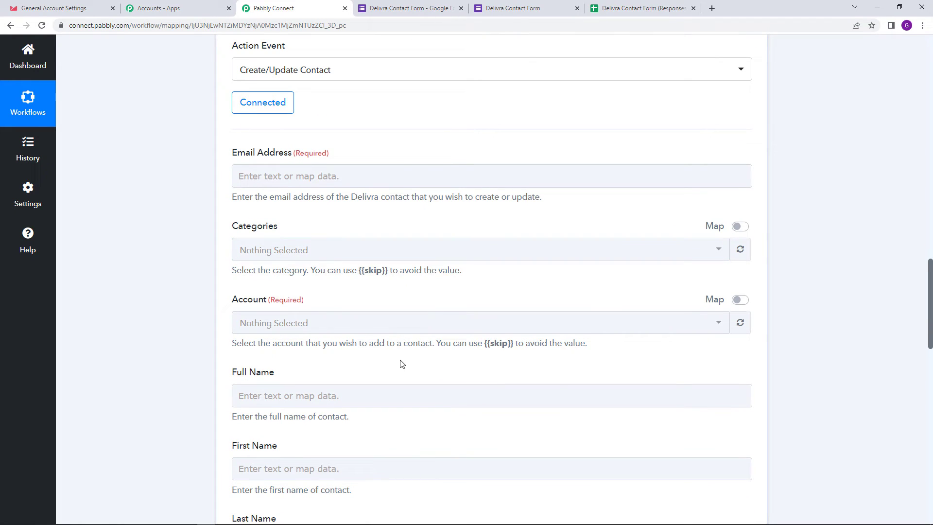
scroll(402, 364, "up", 2)
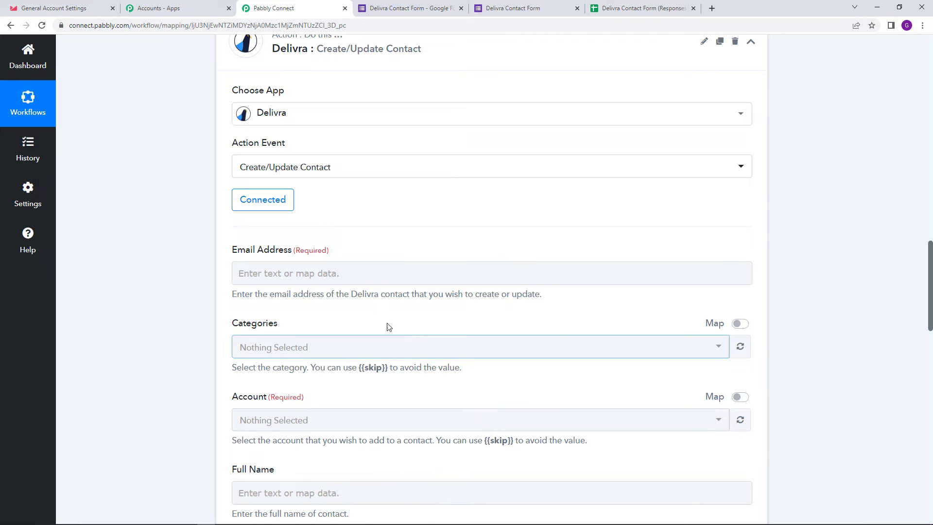
Step: Examine the contact fields of the Delivra action, from the required Email Address down to Address and City
scroll(369, 252, "down", 2)
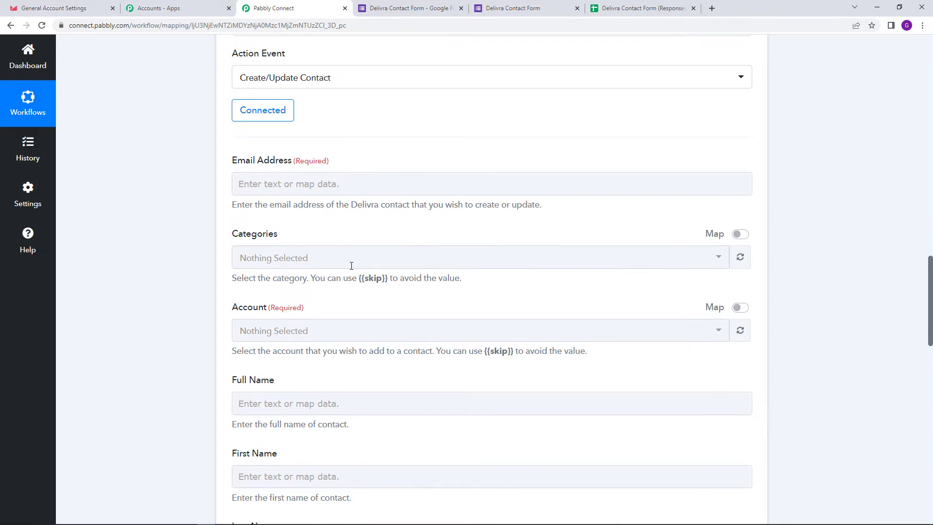
scroll(398, 287, "down", 1)
scroll(330, 277, "down", 2)
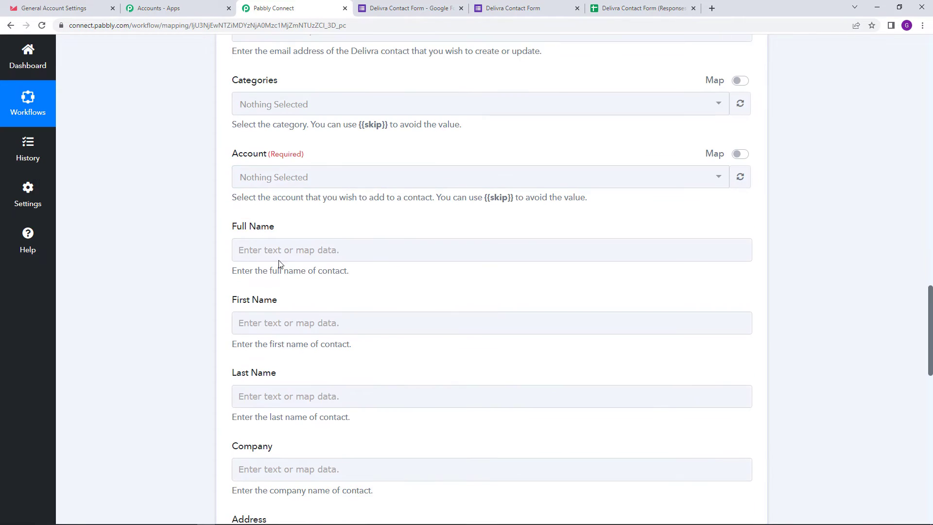
scroll(413, 355, "down", 2)
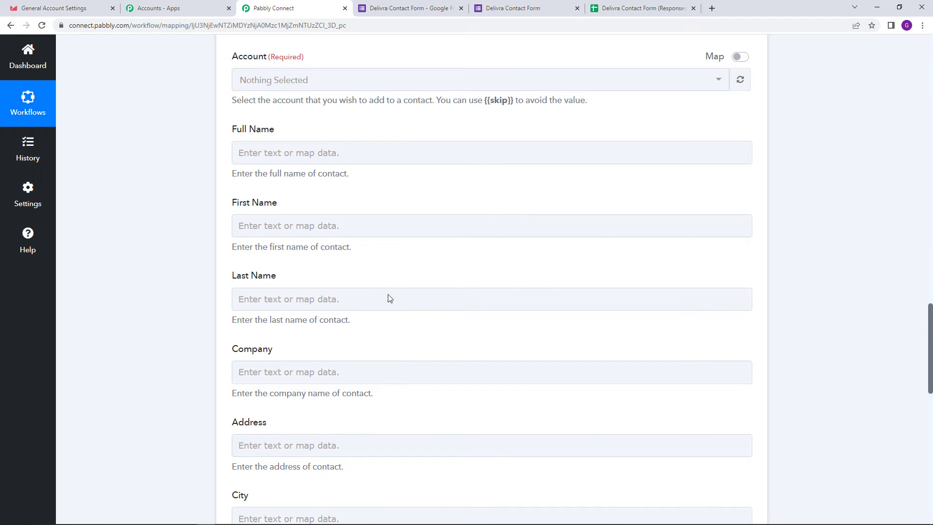
scroll(389, 306, "up", 4)
scroll(393, 336, "up", 3)
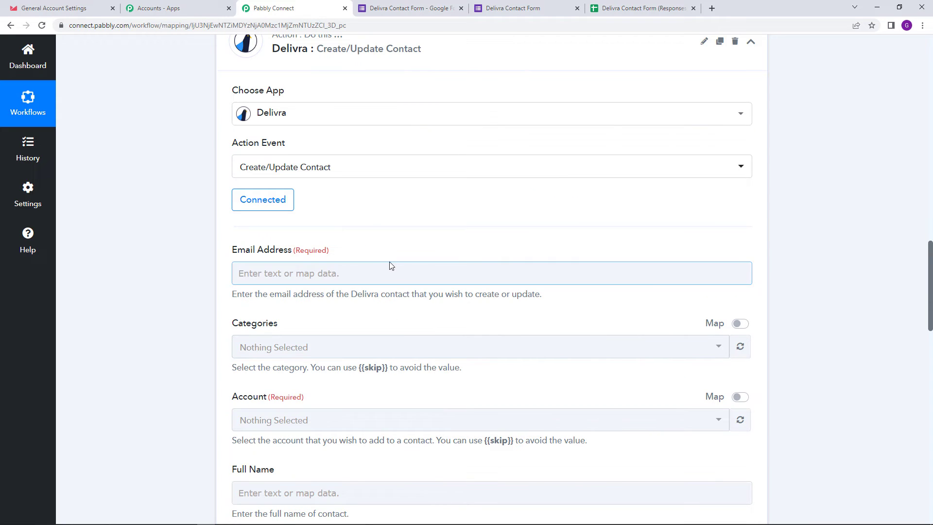
left_click_drag(231, 251, 350, 256)
left_click(350, 256)
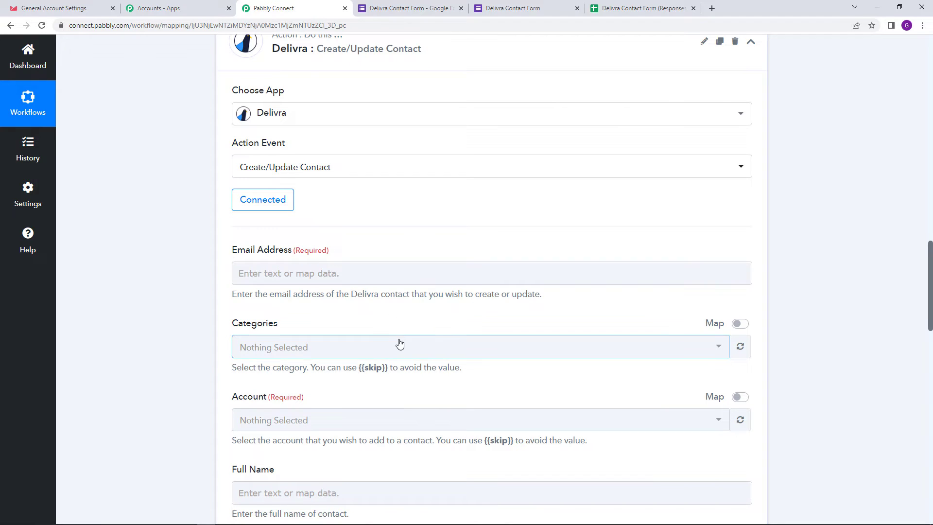
Step: Locate the Email Address value in the response data captured by the Google Forms trigger
scroll(454, 348, "up", 10)
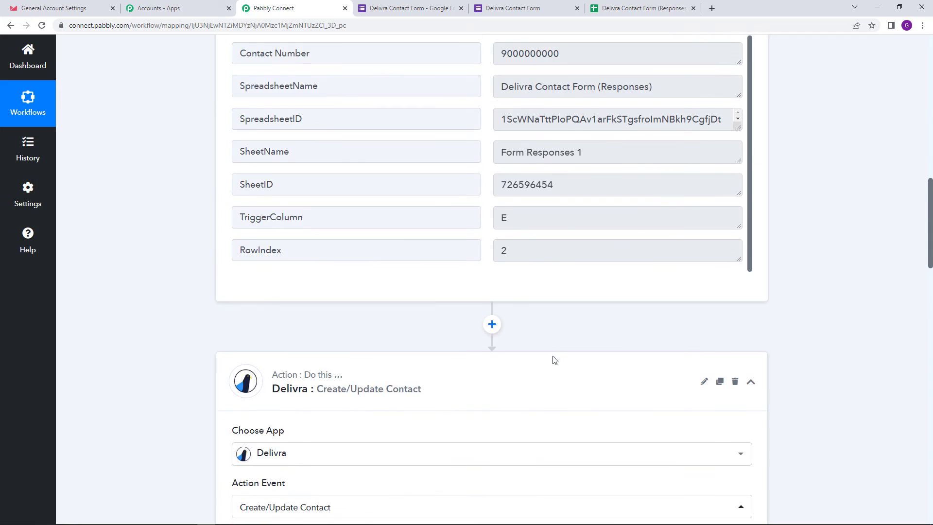
left_click_drag(501, 219, 643, 219)
scroll(827, 300, "down", 6)
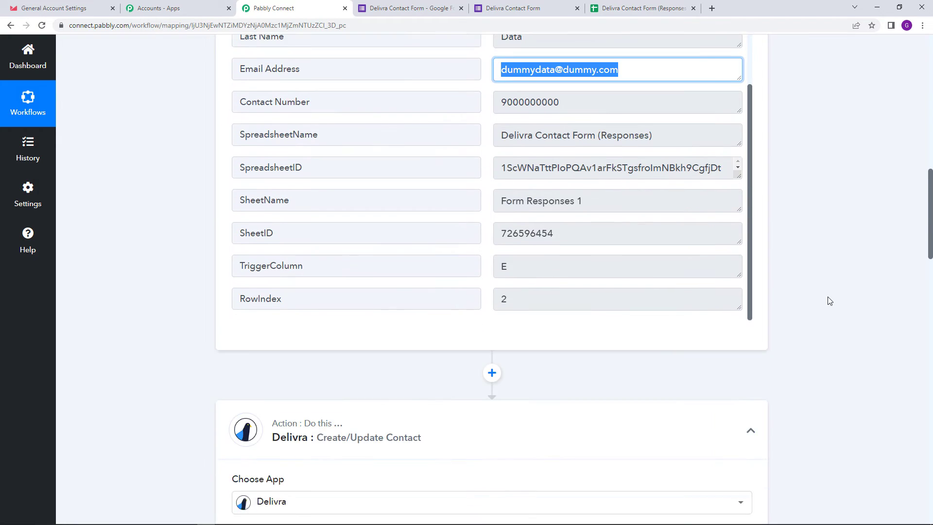
scroll(534, 351, "down", 5)
Step: Map the Delivra action's Email Address field to the Email Address from the Google Forms: New Response Received step
left_click(326, 274)
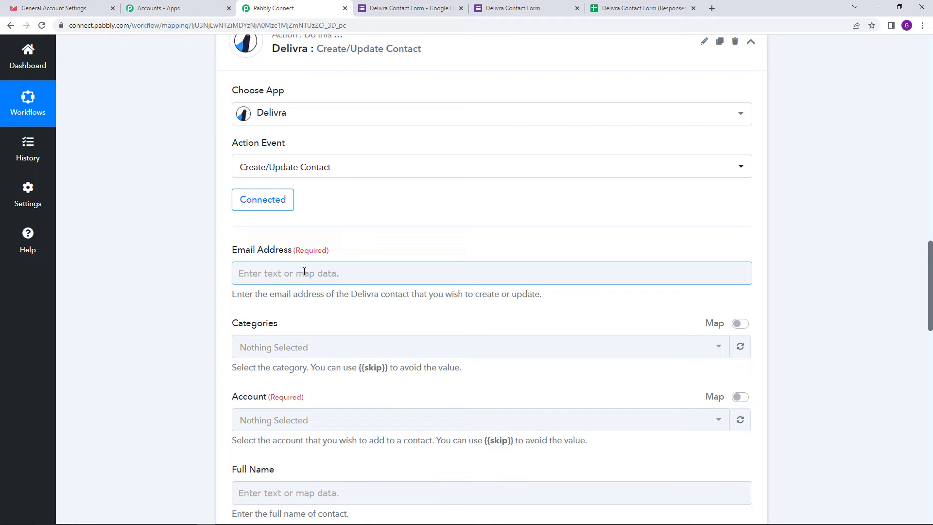
scroll(305, 272, "up", 1)
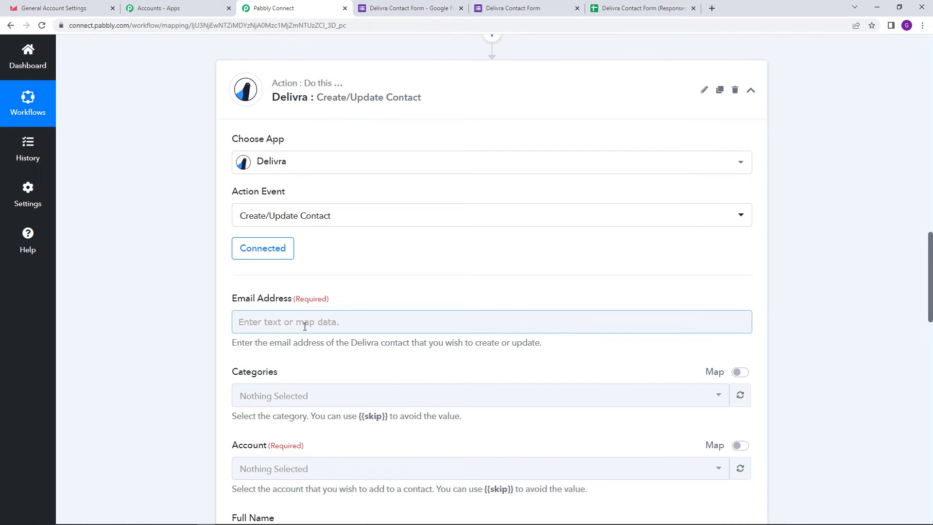
left_click(274, 325)
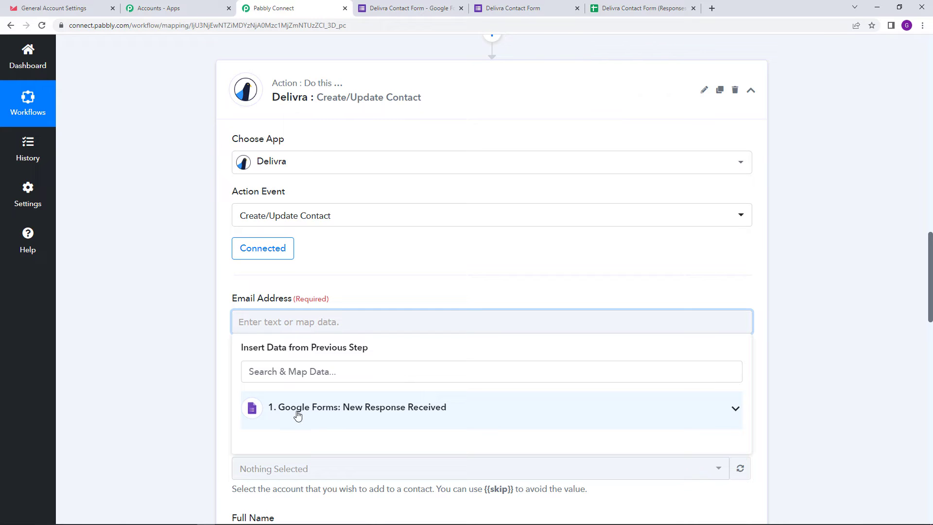
left_click(414, 413)
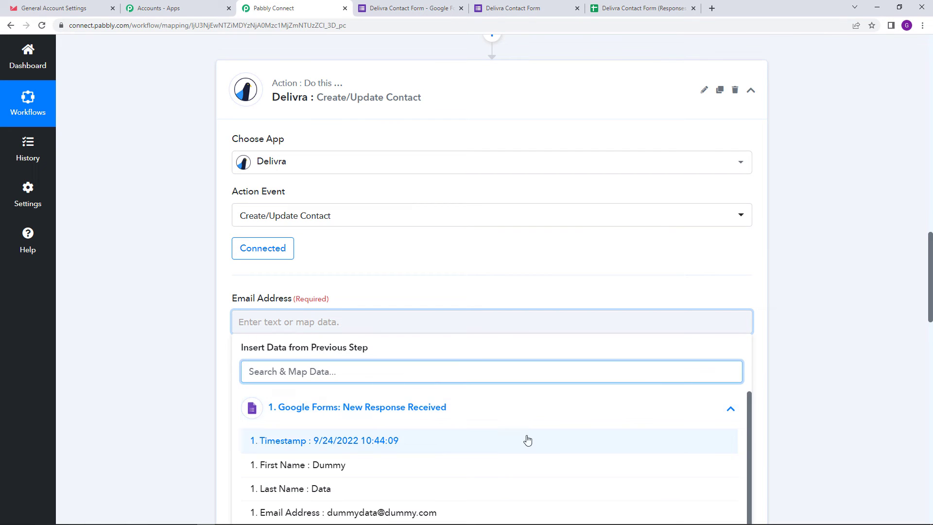
scroll(527, 440, "down", 2)
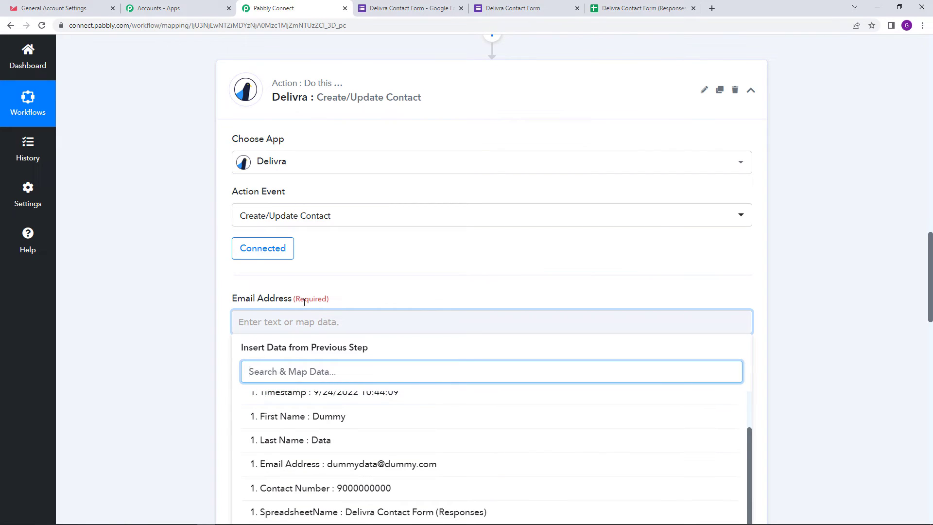
scroll(335, 455, "down", 1)
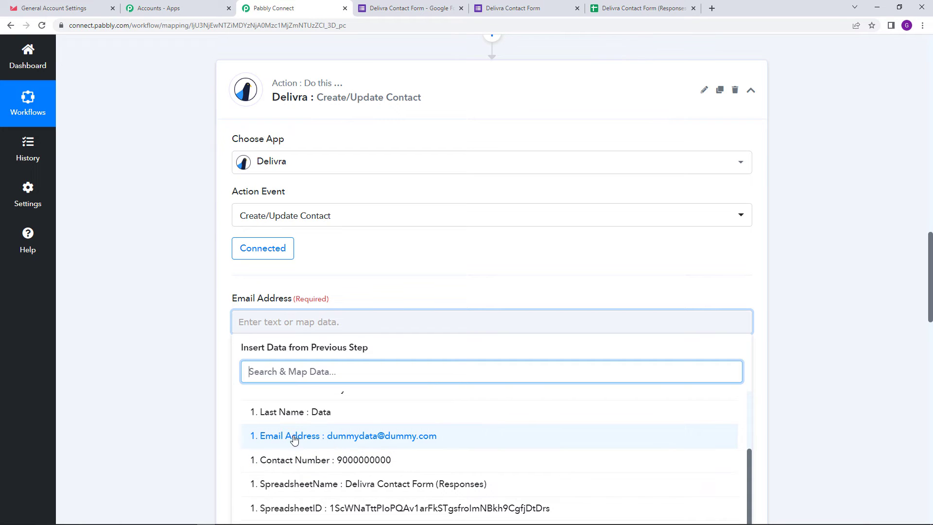
left_click(392, 439)
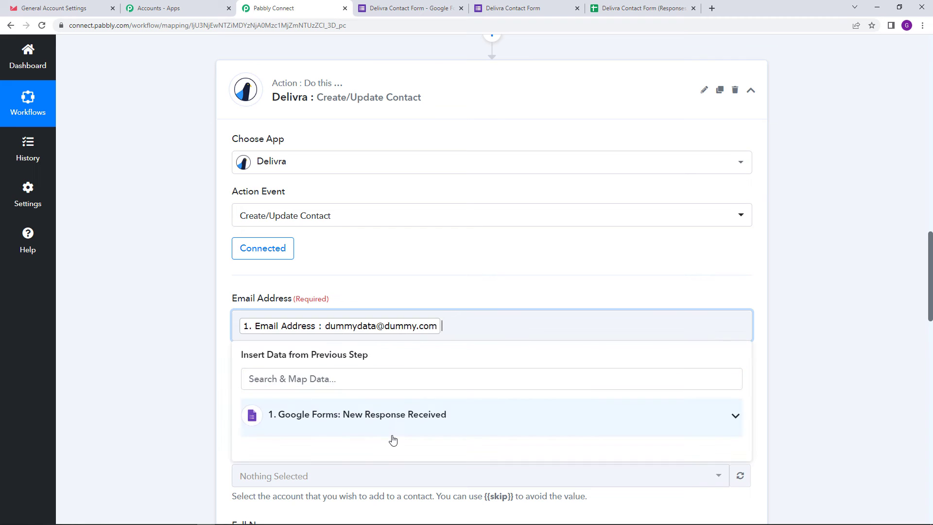
left_click(409, 302)
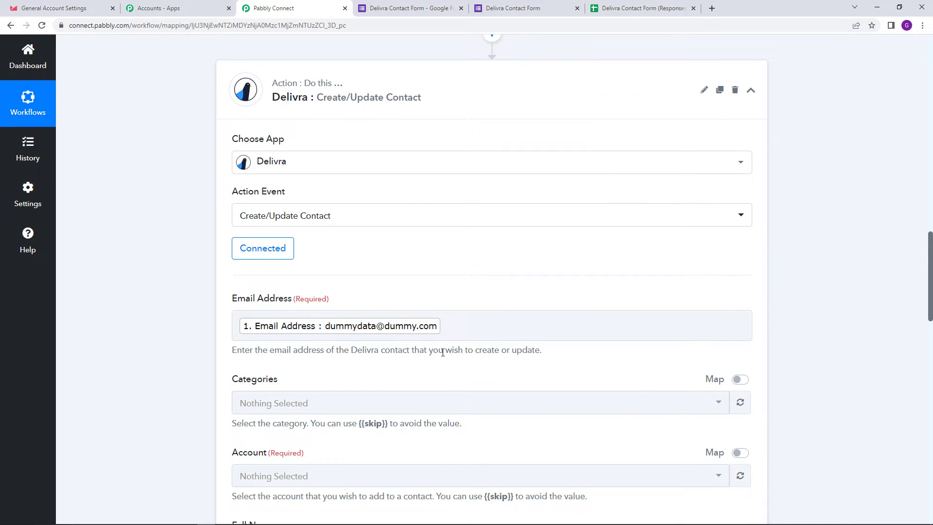
Step: Copy the {{skip}} placeholder from the help text of the Categories field
scroll(442, 358, "down", 3)
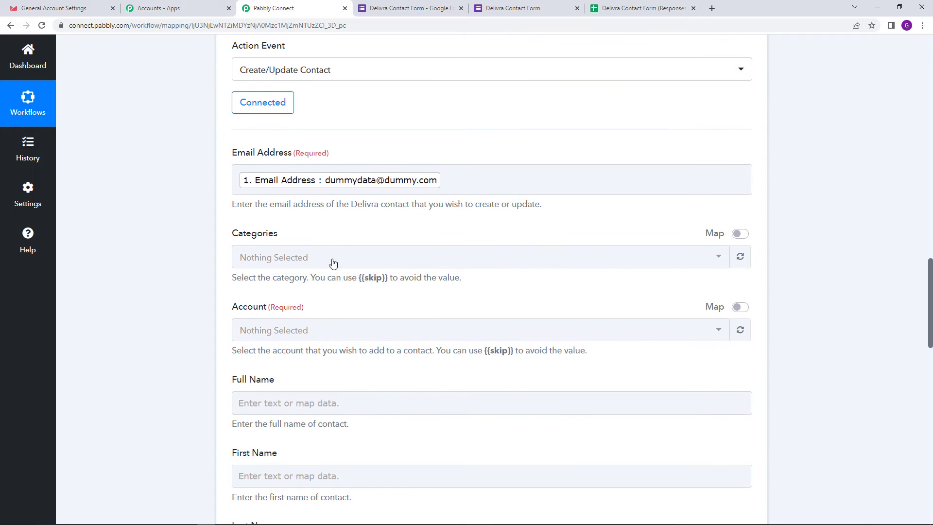
left_click_drag(238, 237, 304, 243)
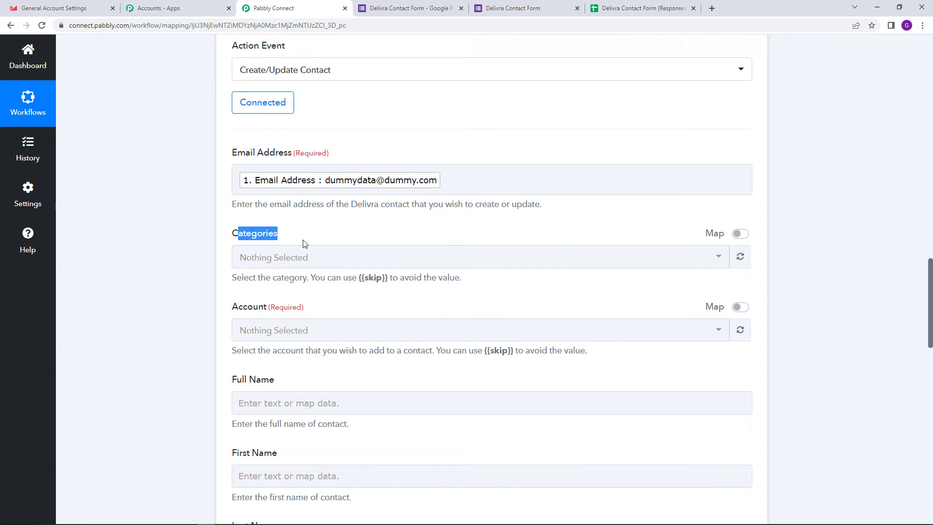
left_click(366, 303)
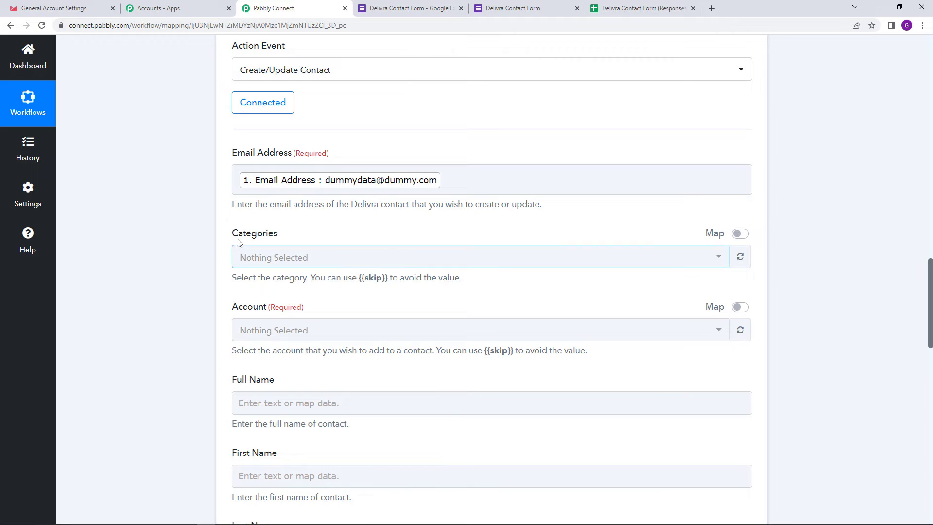
left_click_drag(359, 278, 385, 278)
right_click(384, 278)
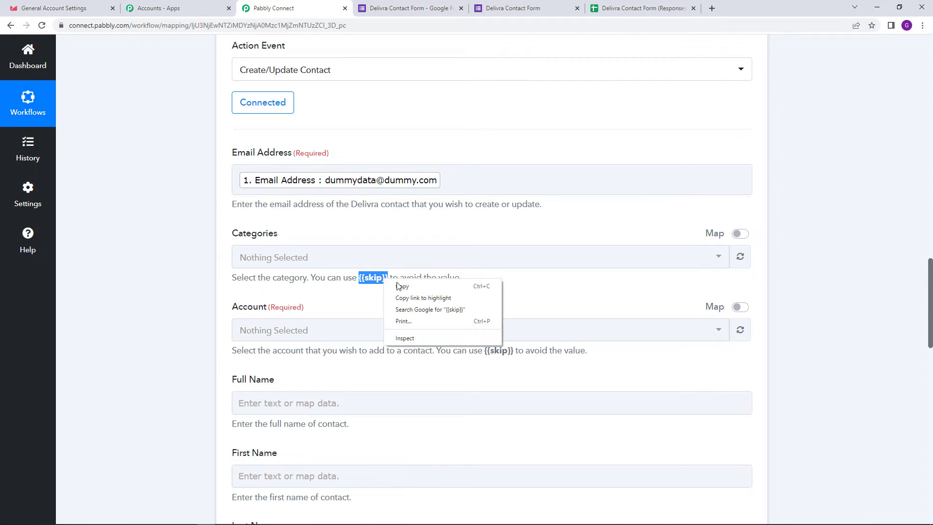
left_click(410, 290)
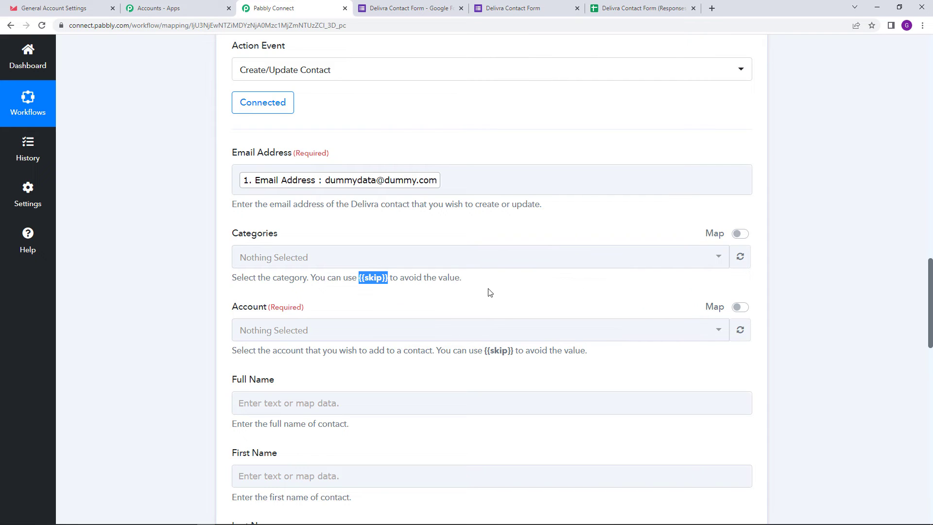
left_click(371, 262)
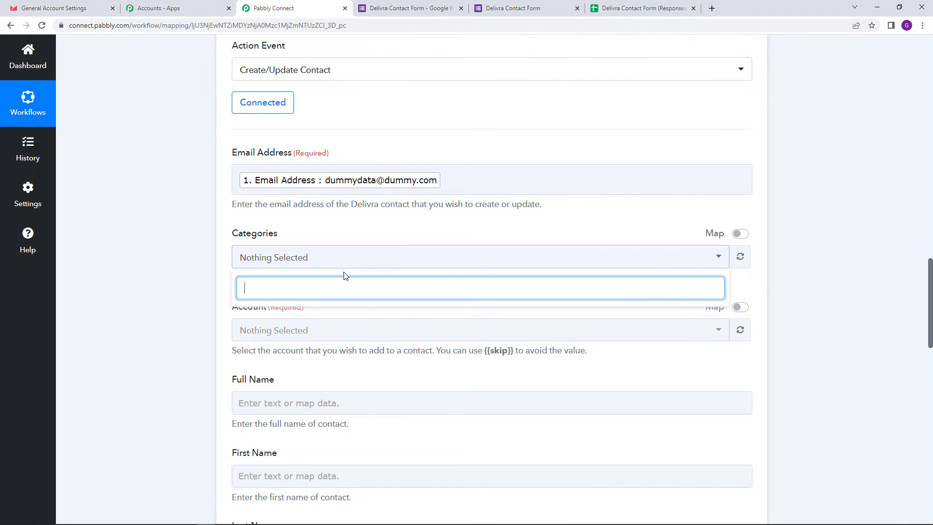
right_click(343, 288)
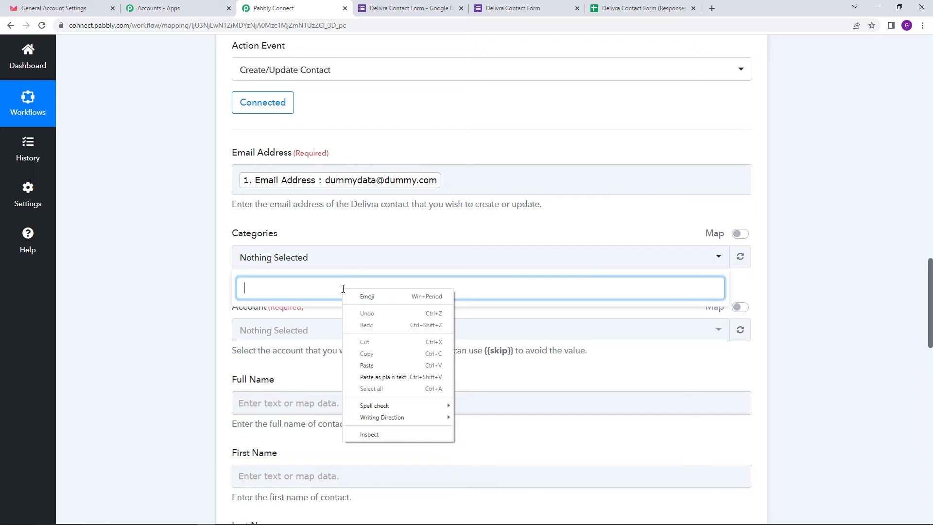
left_click(393, 367)
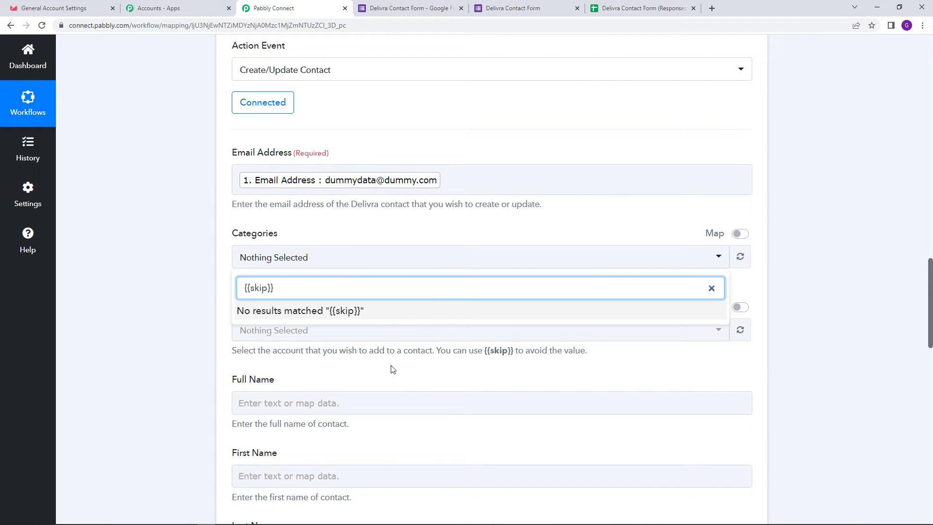
left_click(711, 288)
left_click(545, 223)
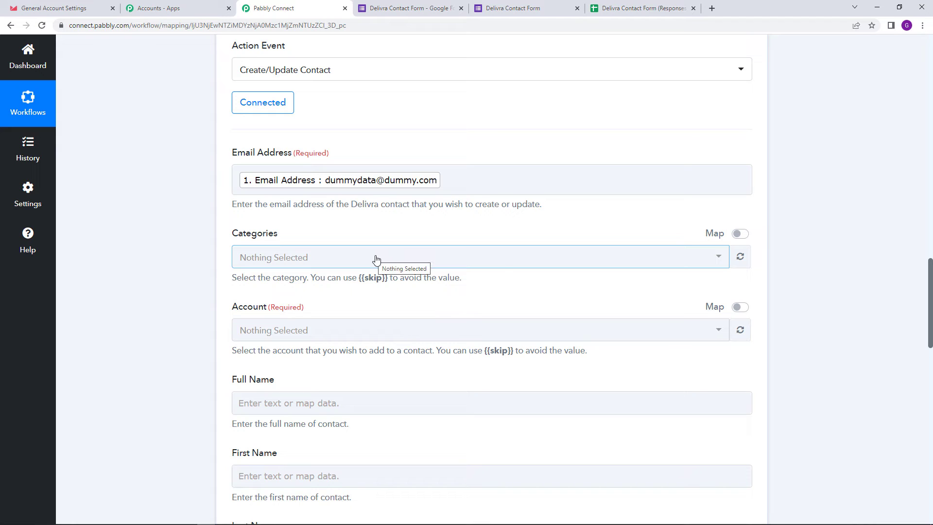
Step: Enable mapping for Categories and set its value to {{skip}}
left_click(739, 236)
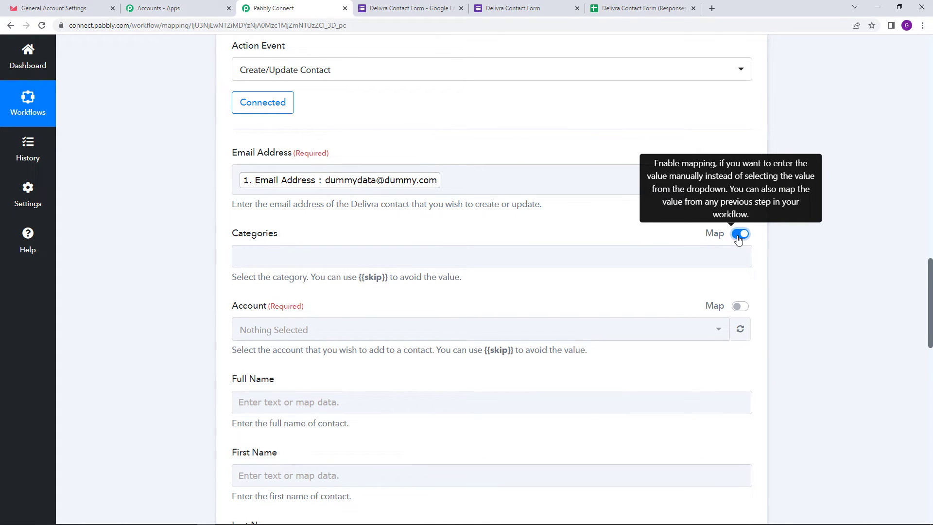
left_click(284, 266)
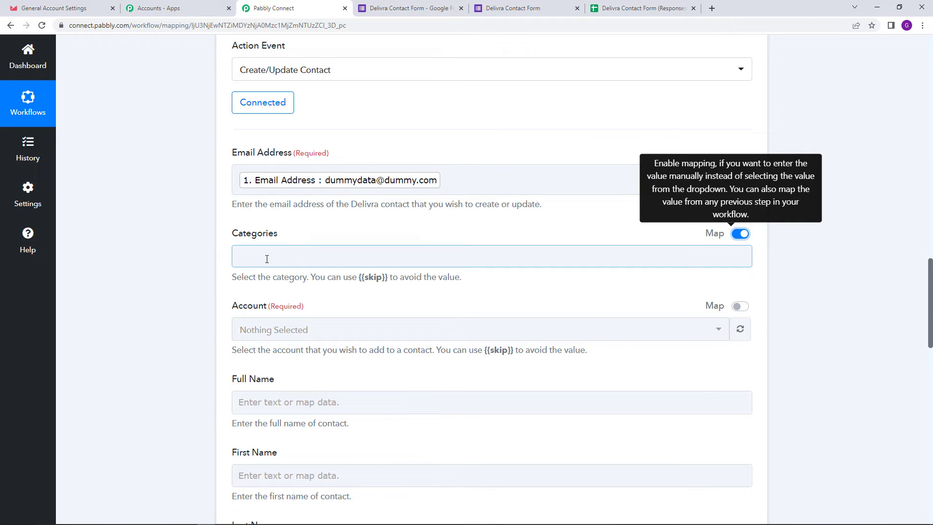
right_click(267, 259)
left_click(329, 336)
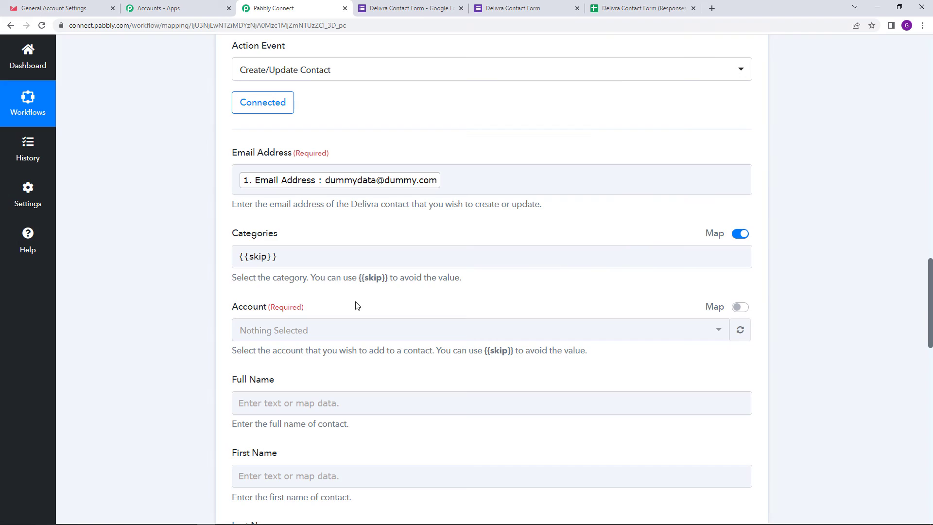
Step: Switch to the Delivra General Account Settings and copy the Account Name pabbly-test
scroll(357, 305, "down", 1)
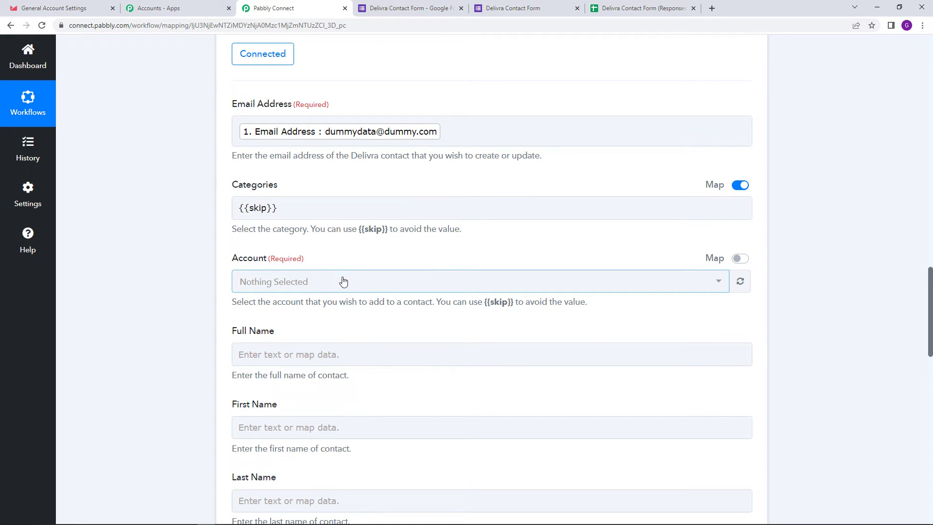
left_click(54, 8)
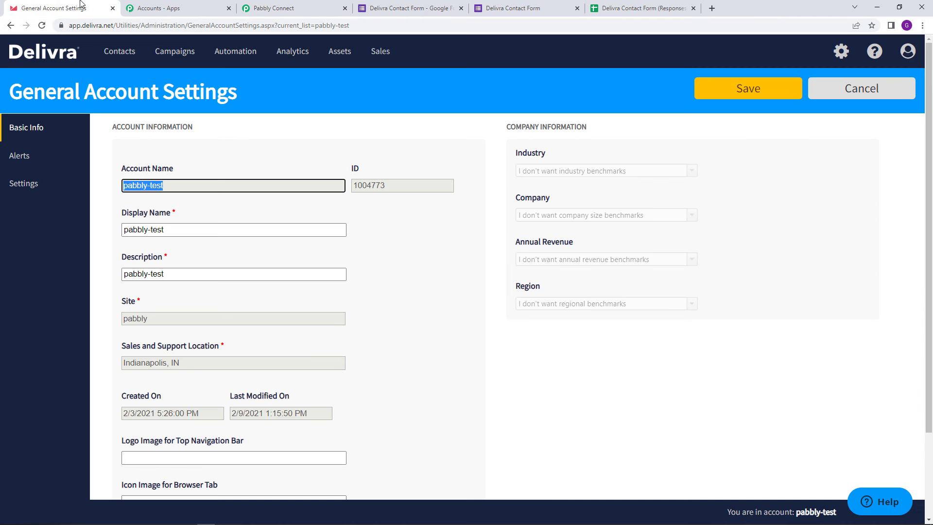
right_click(155, 187)
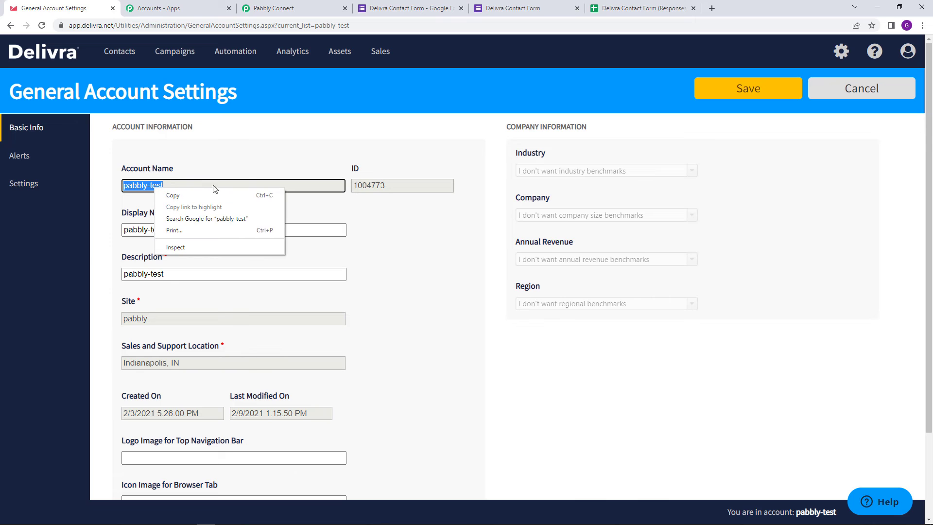
left_click(210, 197)
Step: Back in Pabbly Connect, enable mapping for the required Account field and set it to pabbly-test
left_click(301, 6)
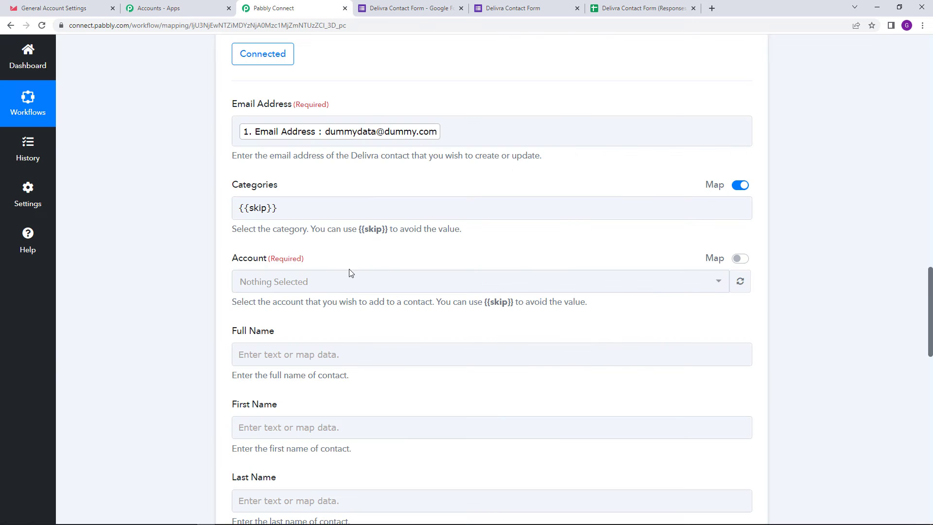
left_click(740, 260)
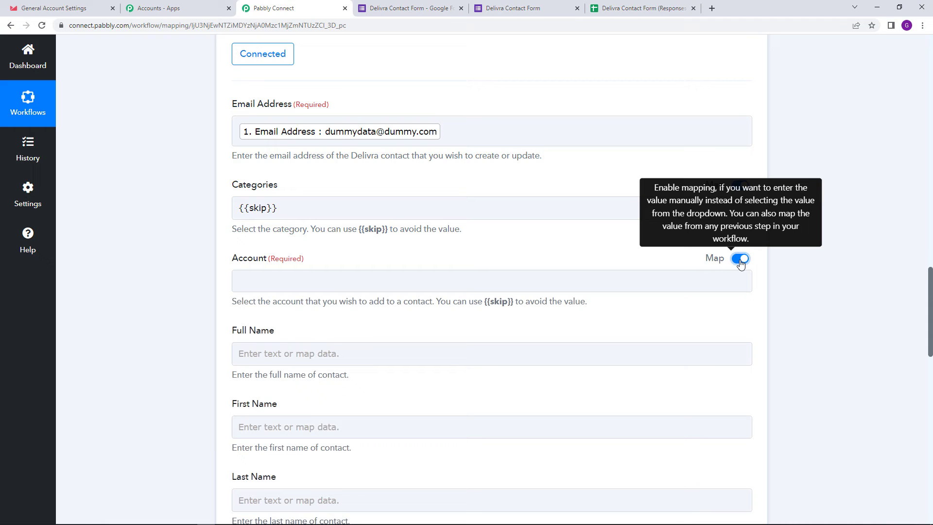
right_click(308, 288)
left_click(373, 362)
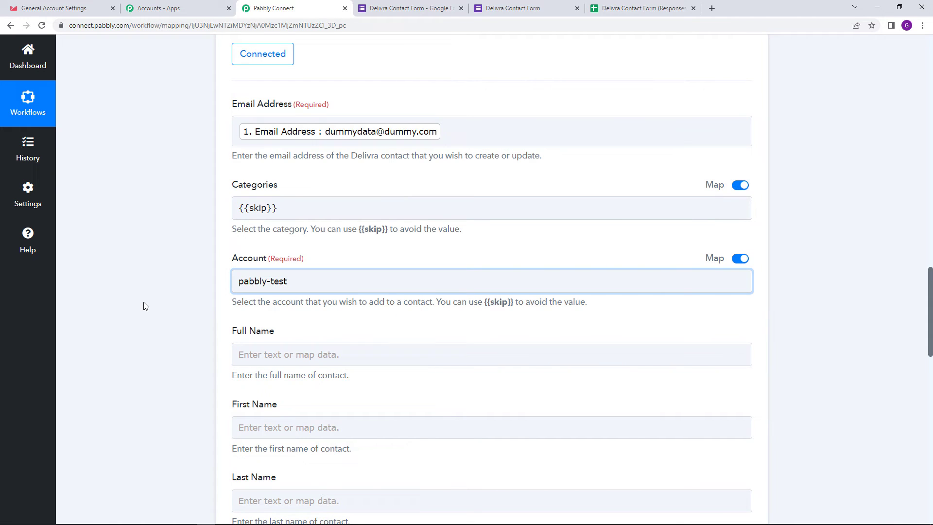
left_click(144, 302)
scroll(227, 224, "down", 2)
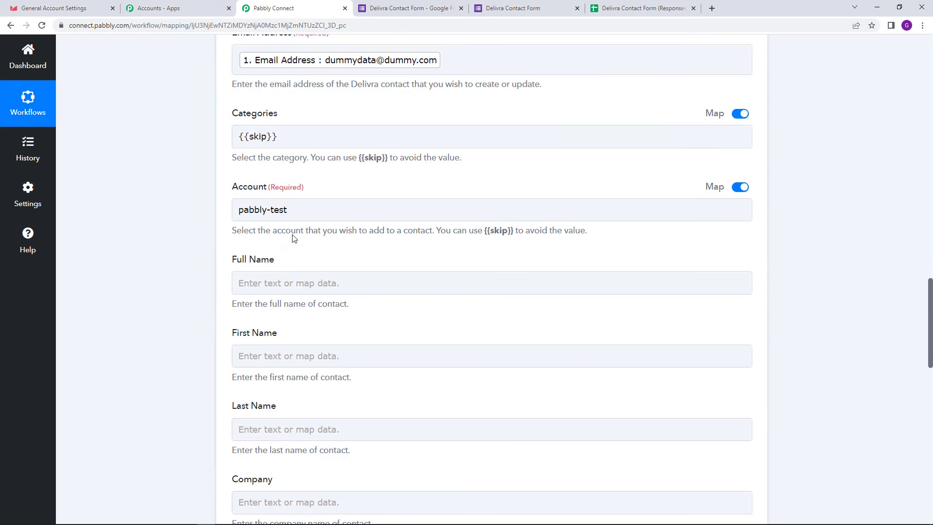
scroll(284, 227, "down", 1)
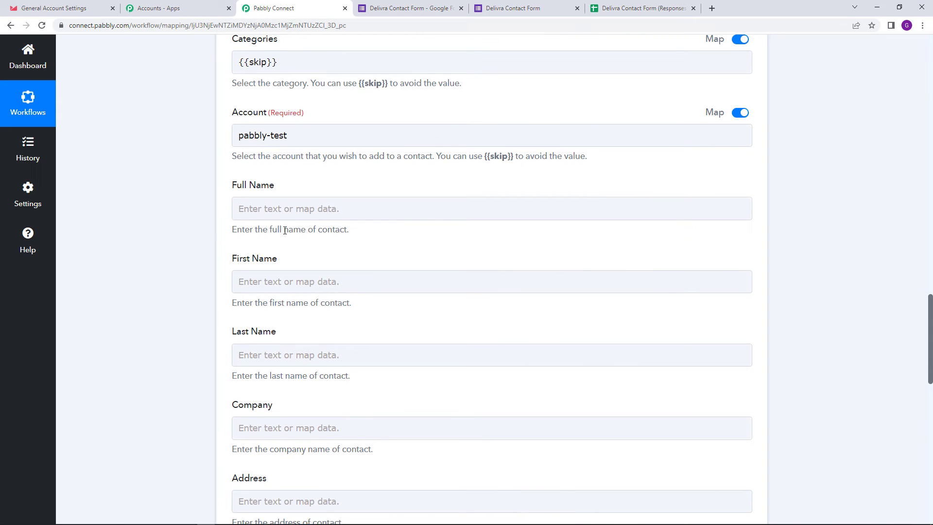
Step: Examine the optional contact fields of the Delivra action, from Full Name through Country
scroll(396, 184, "down", 1)
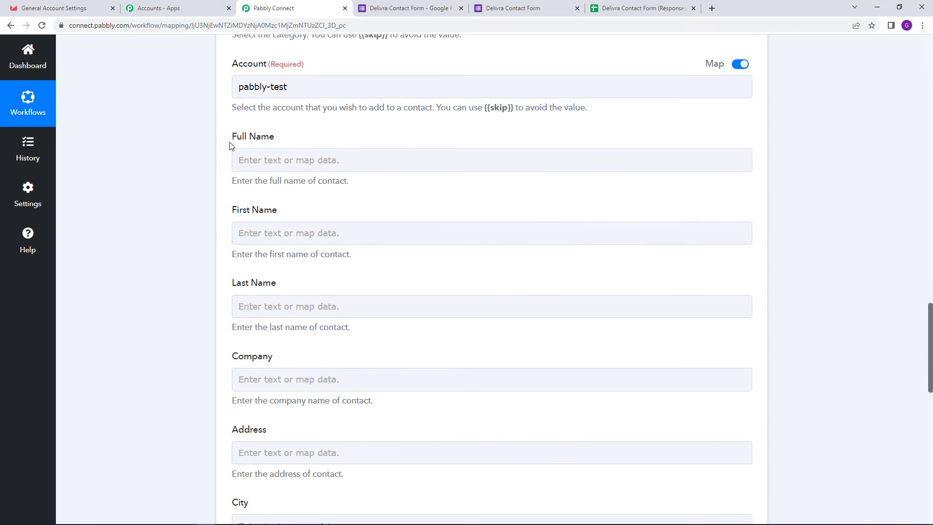
left_click_drag(234, 141, 285, 143)
left_click_drag(232, 213, 299, 214)
left_click_drag(236, 287, 291, 290)
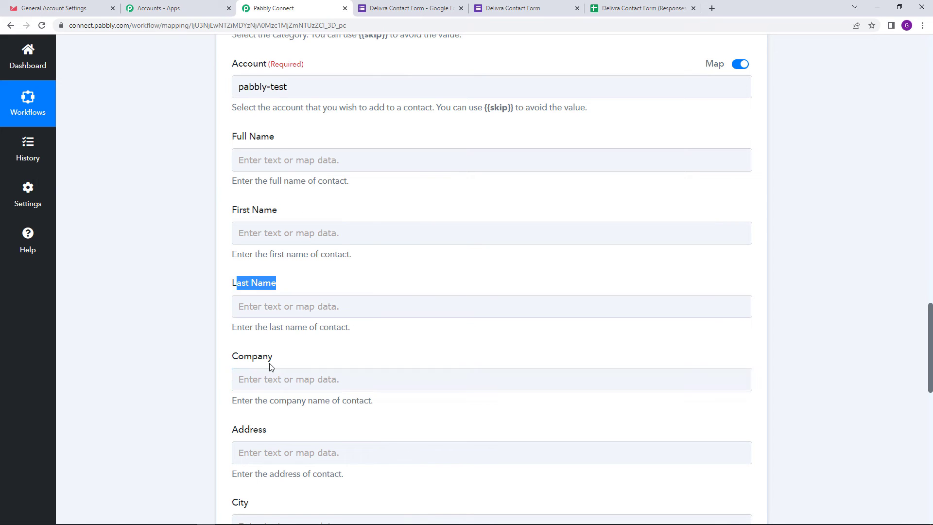
left_click(402, 273)
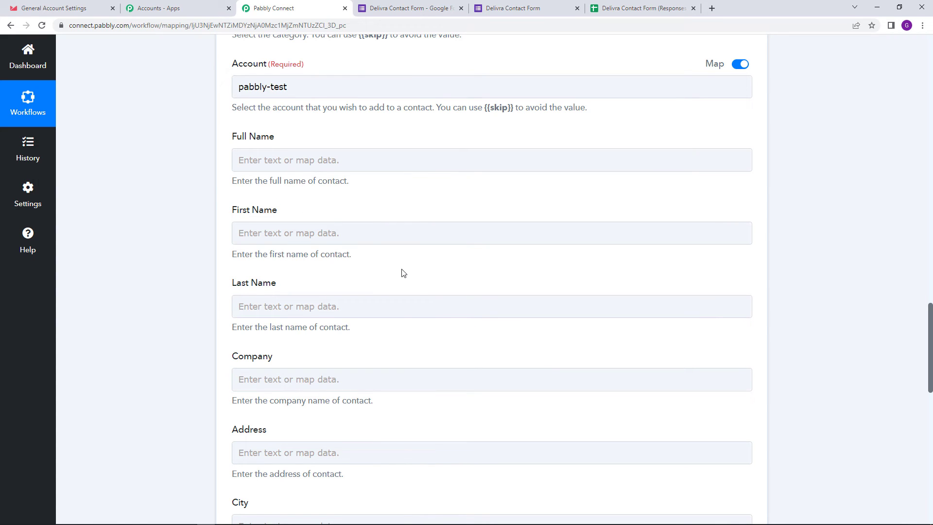
left_click(267, 159)
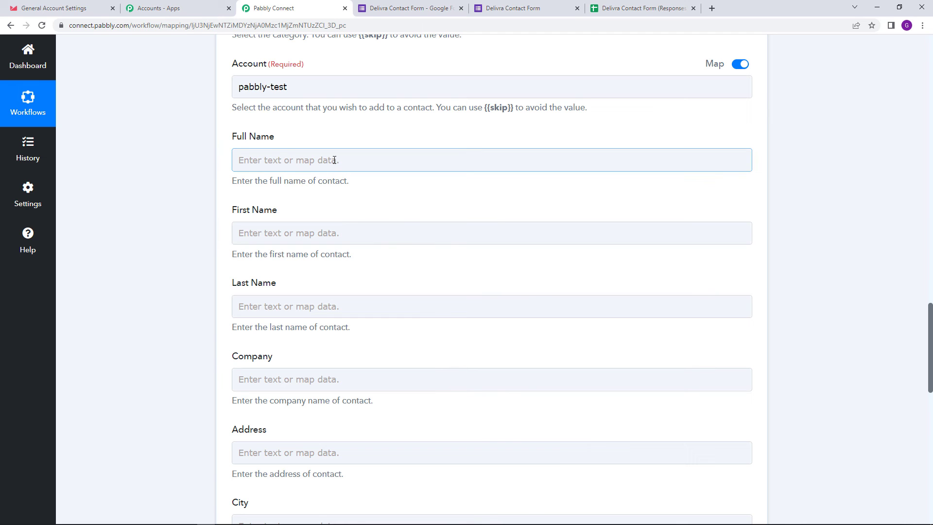
scroll(319, 222, "down", 14)
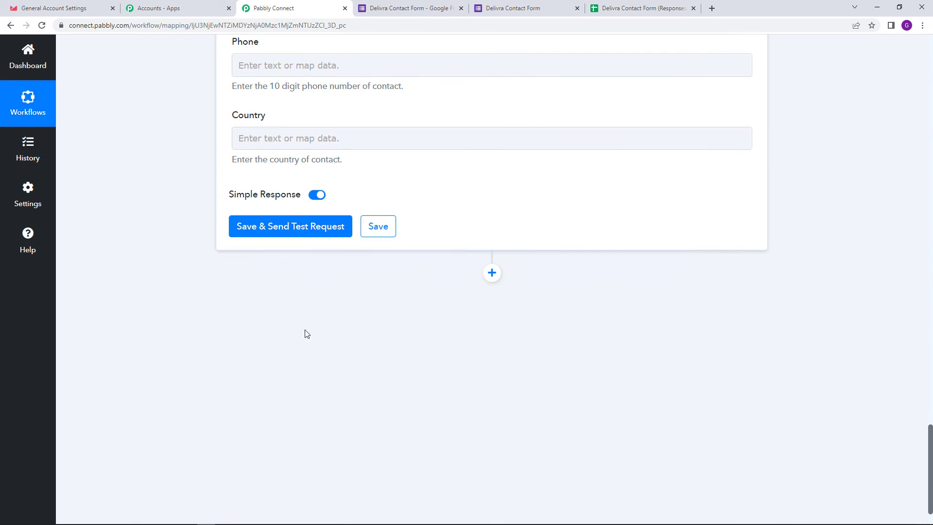
scroll(301, 277, "up", 9)
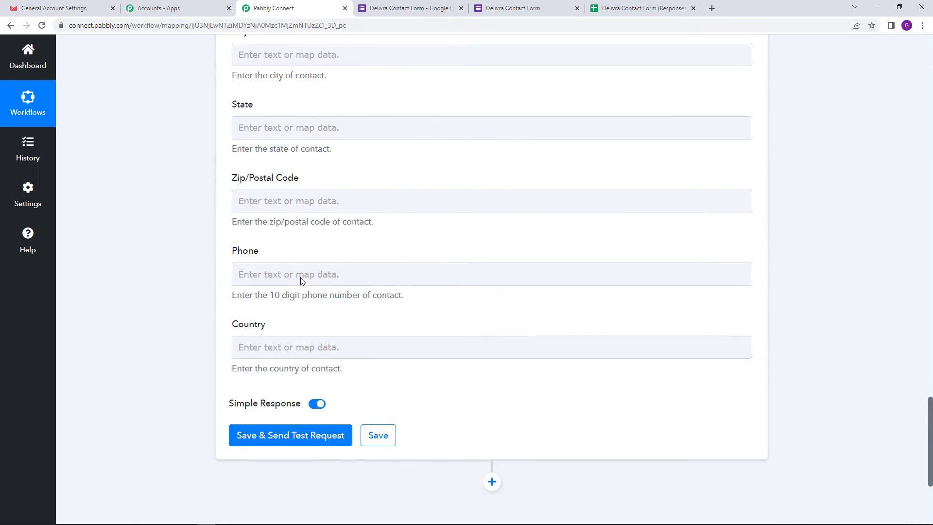
scroll(303, 287, "down", 2)
scroll(497, 183, "up", 5)
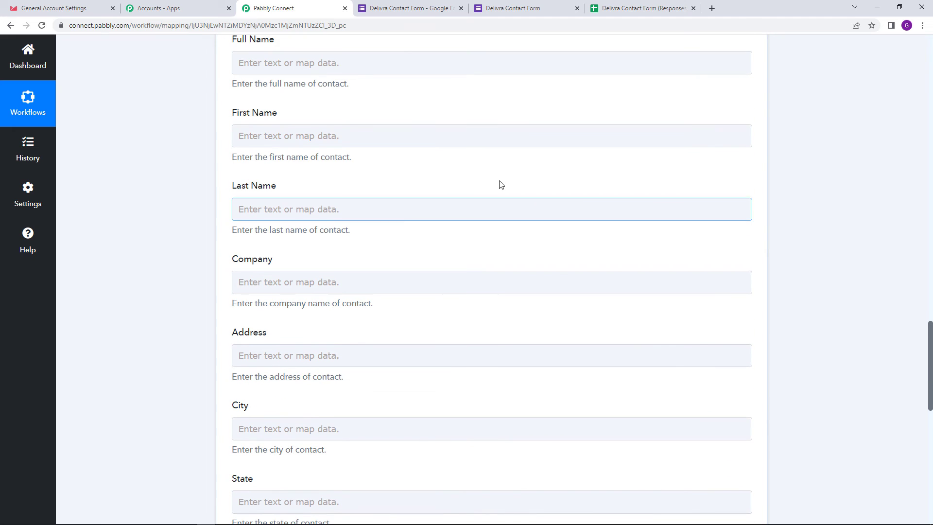
left_click(387, 293)
scroll(349, 316, "up", 3)
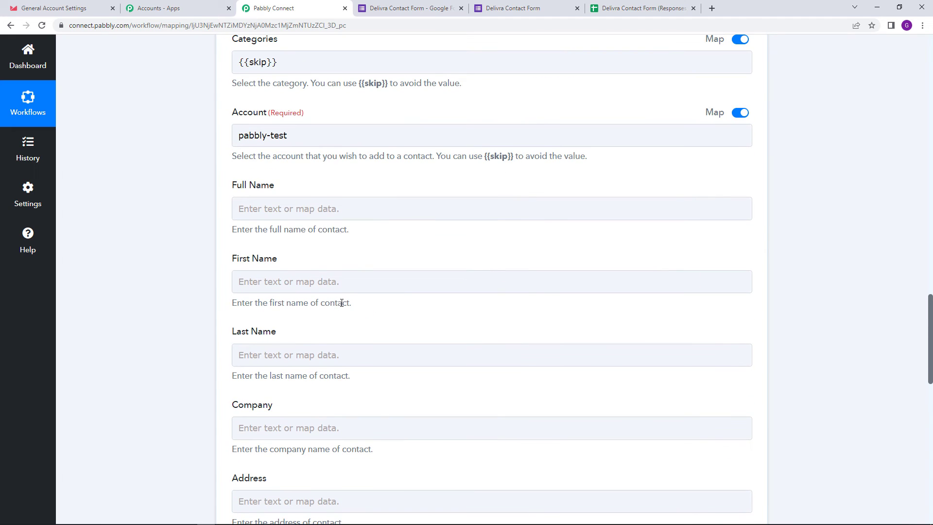
scroll(342, 302, "down", 2)
scroll(340, 316, "up", 3)
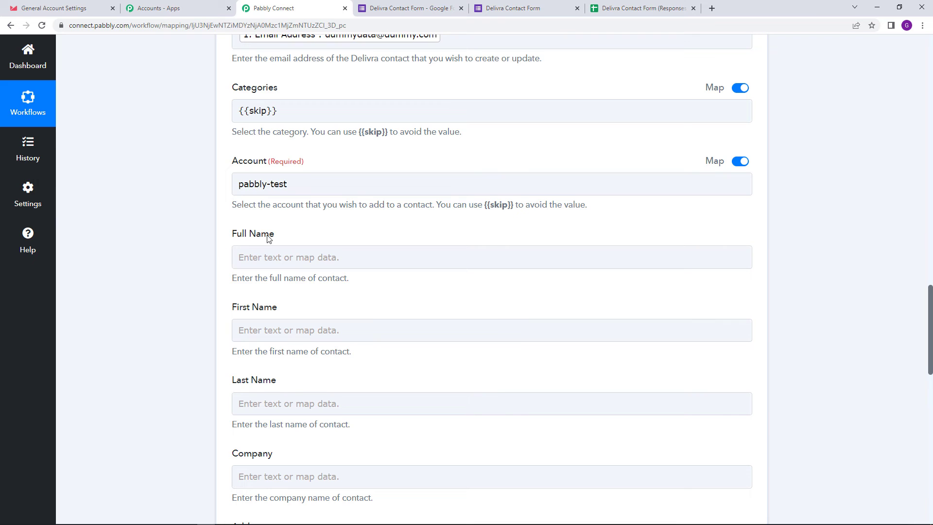
Step: Map the Full Name field to the First Name and Last Name values from the Google Forms response
left_click(327, 257)
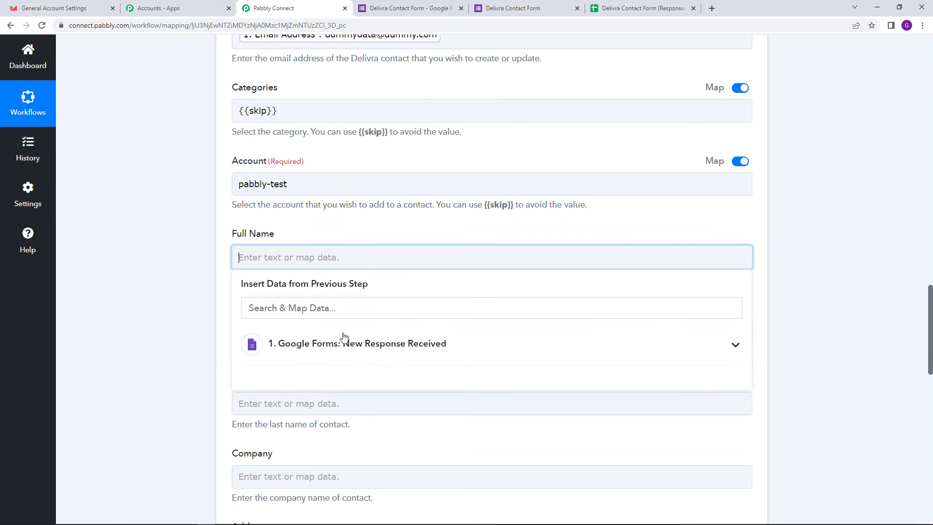
left_click(347, 344)
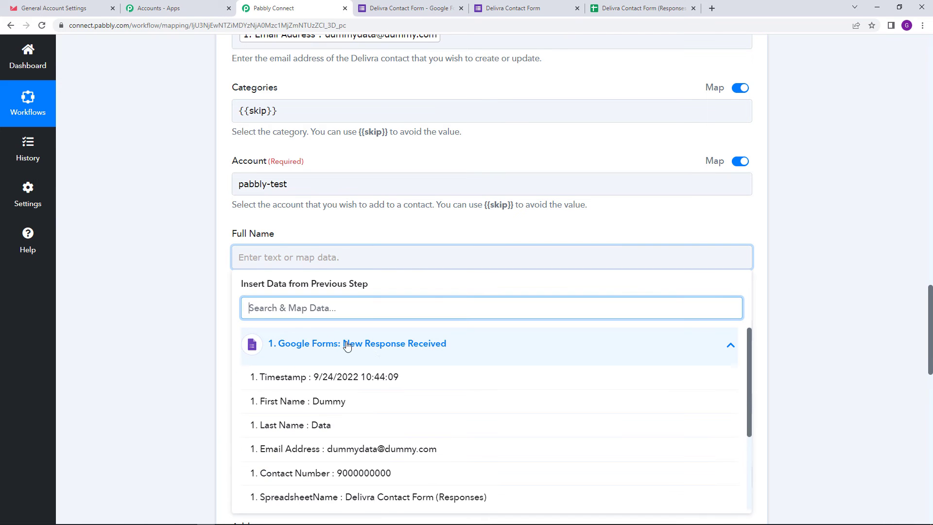
left_click(345, 401)
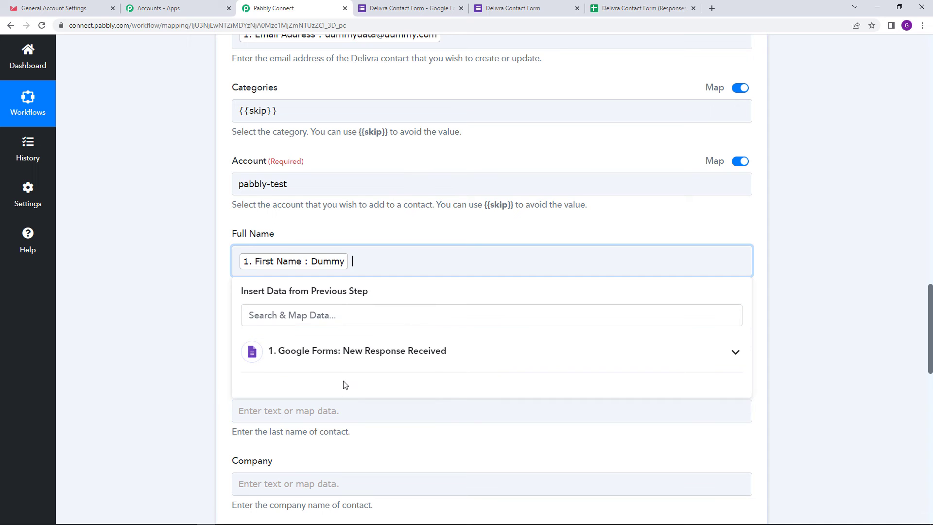
left_click(348, 357)
scroll(348, 392, "down", 1)
left_click(330, 392)
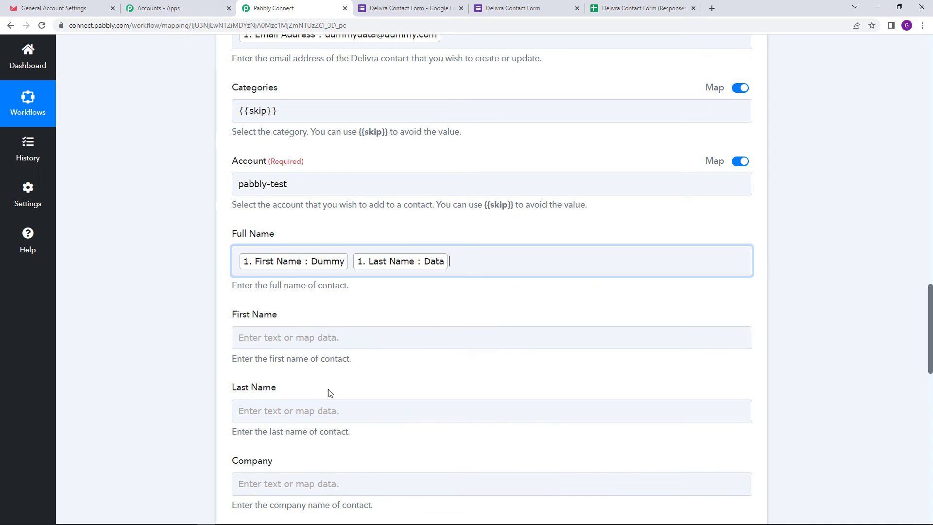
left_click(151, 362)
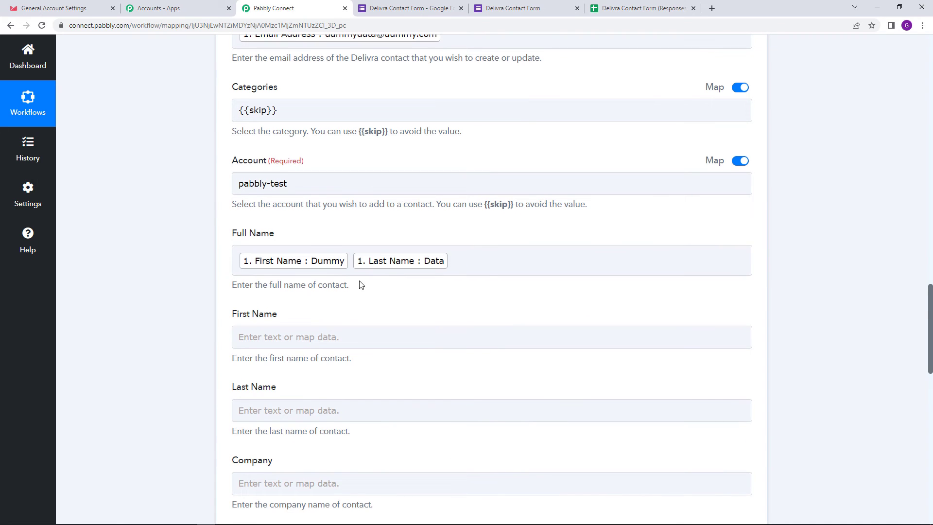
Step: Map the First Name and Last Name fields to the matching First Name and Last Name values from the Google Forms response
scroll(360, 284, "down", 3)
left_click(348, 191)
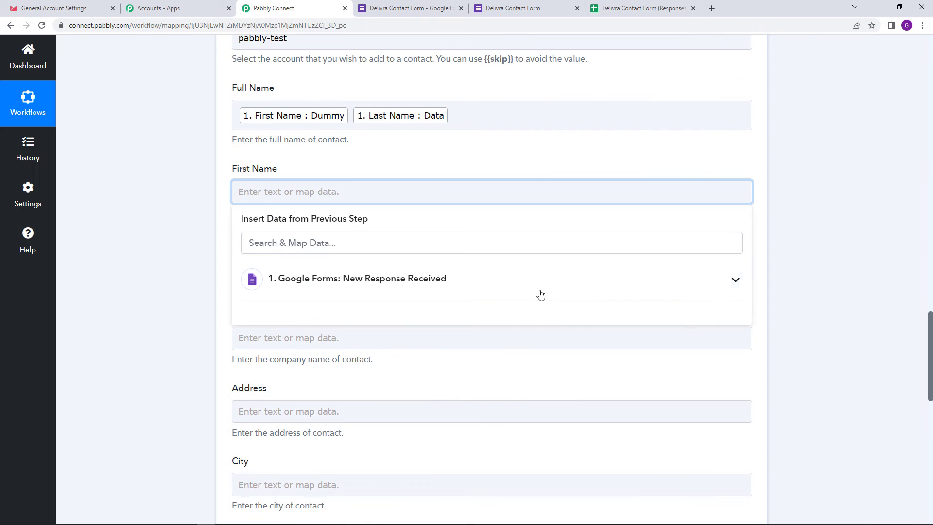
left_click(540, 291)
left_click(383, 339)
left_click(312, 271)
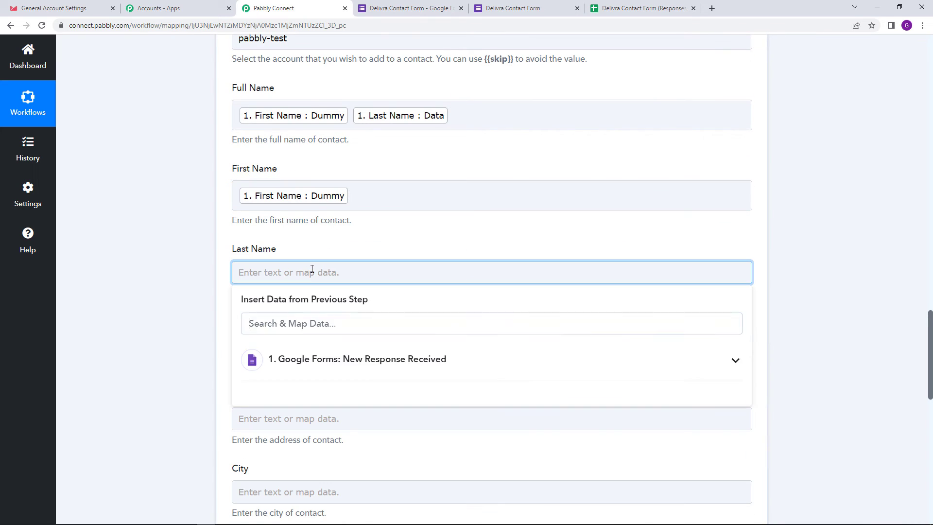
left_click(371, 364)
left_click(352, 439)
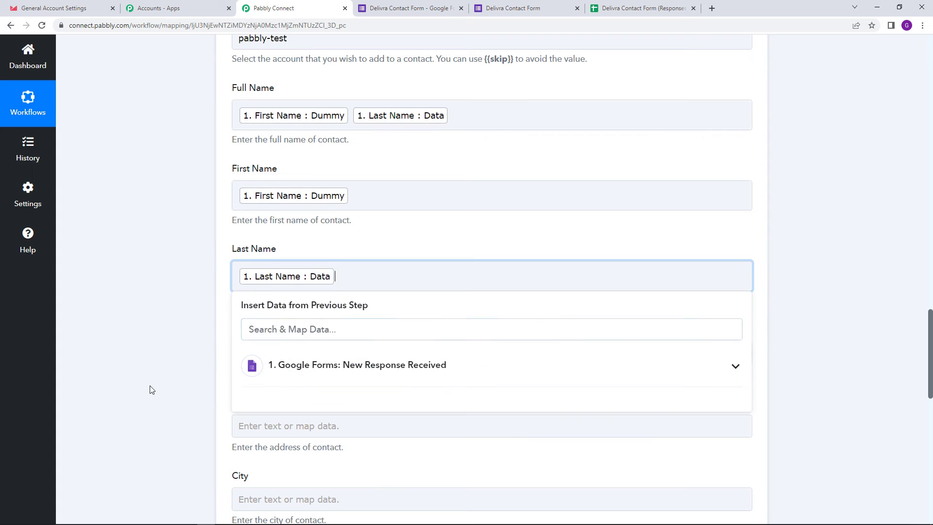
left_click(150, 389)
Step: Map the Phone field to the Contact Number value from the Google Forms response
scroll(184, 360, "down", 7)
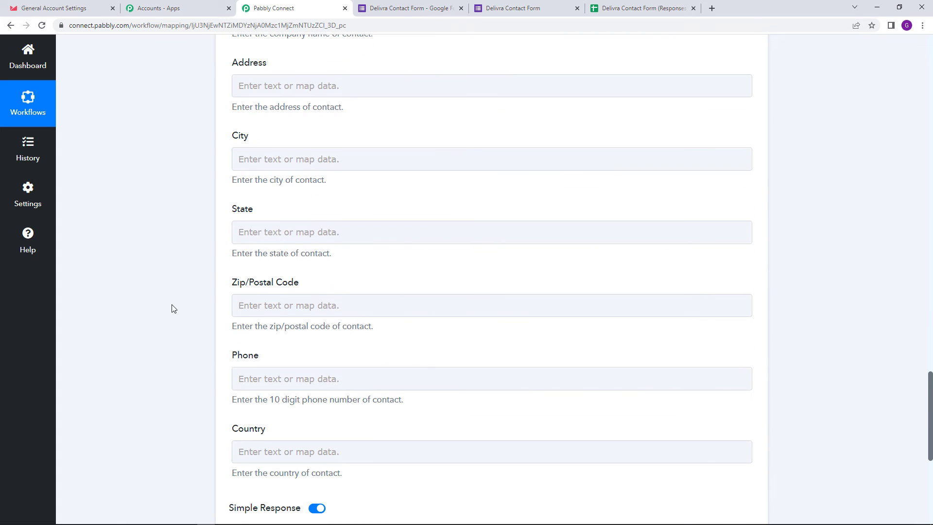
scroll(172, 307, "down", 1)
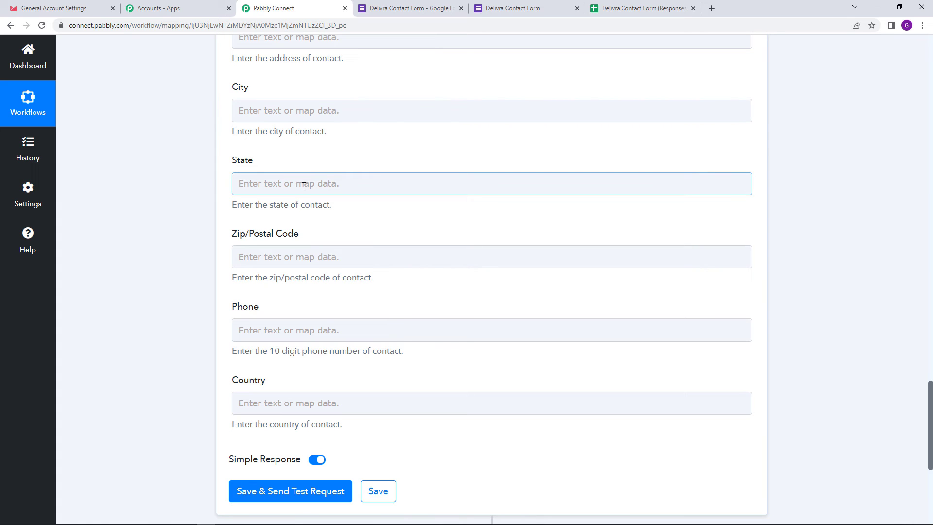
scroll(395, 233, "down", 2)
left_click(288, 229)
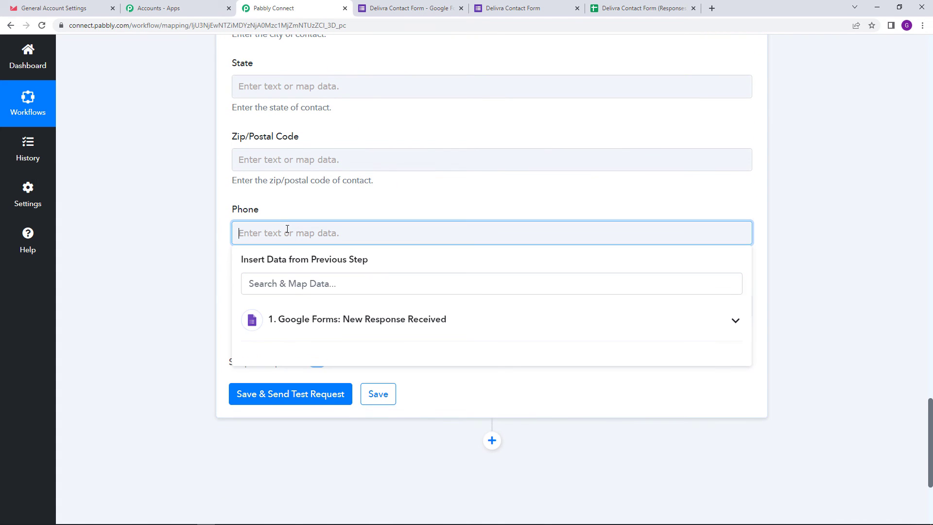
left_click(395, 323)
scroll(395, 324, "down", 2)
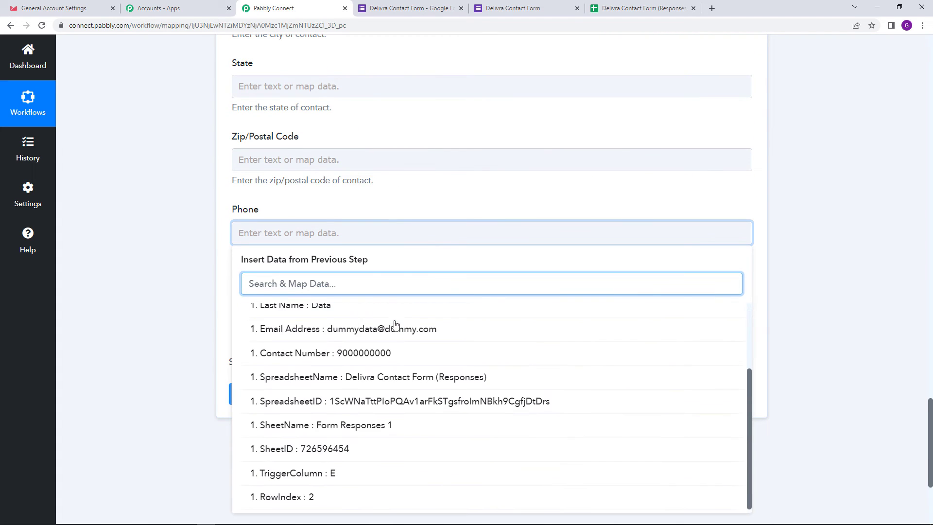
left_click(382, 357)
left_click(124, 245)
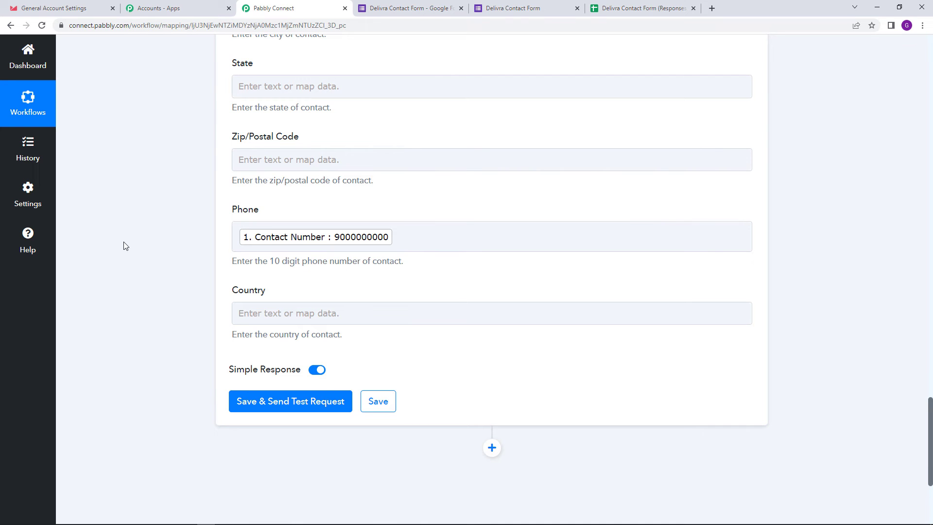
Step: Review the mapped Delivra fields and copy the Email Address value from the received Google Forms response
scroll(123, 245, "up", 8)
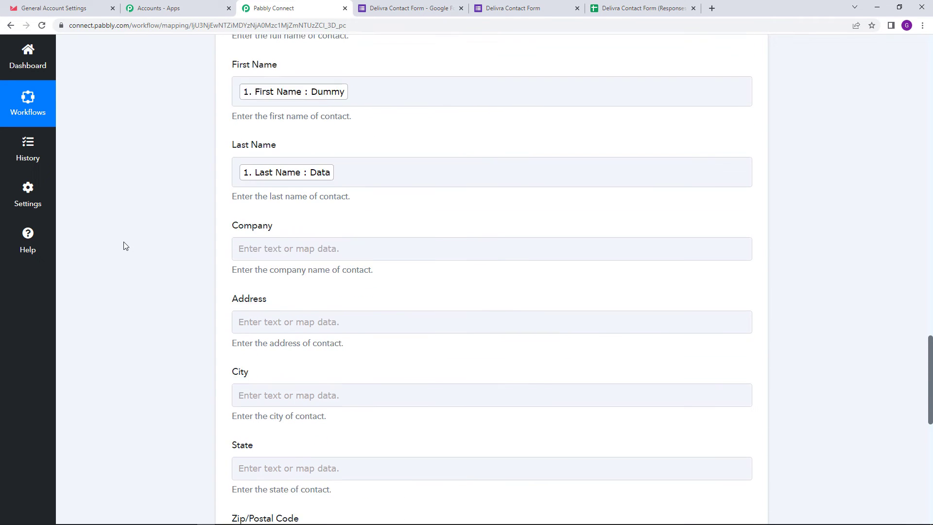
scroll(123, 245, "up", 8)
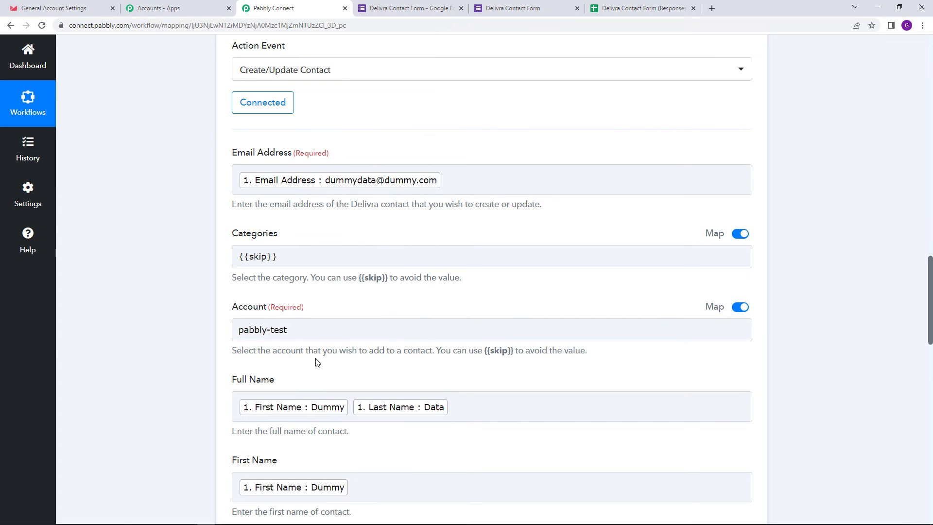
scroll(317, 362, "down", 15)
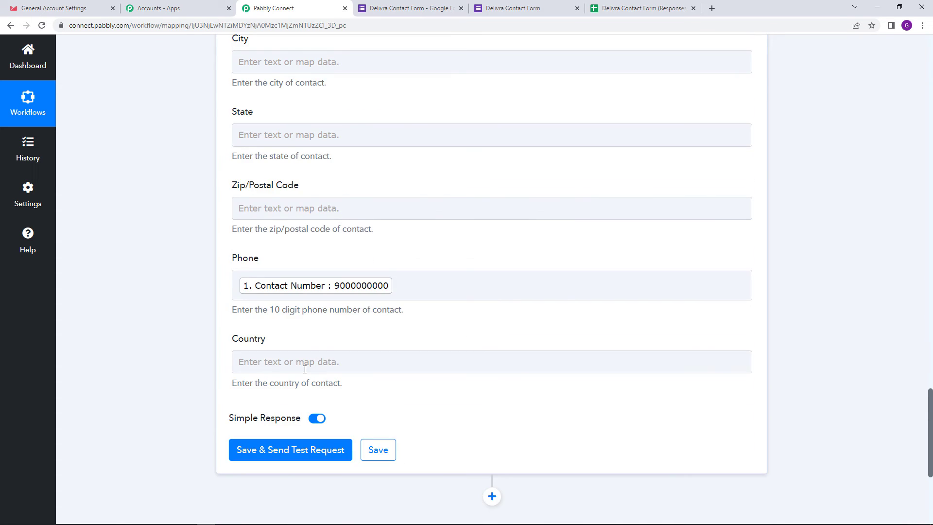
scroll(283, 410, "up", 20)
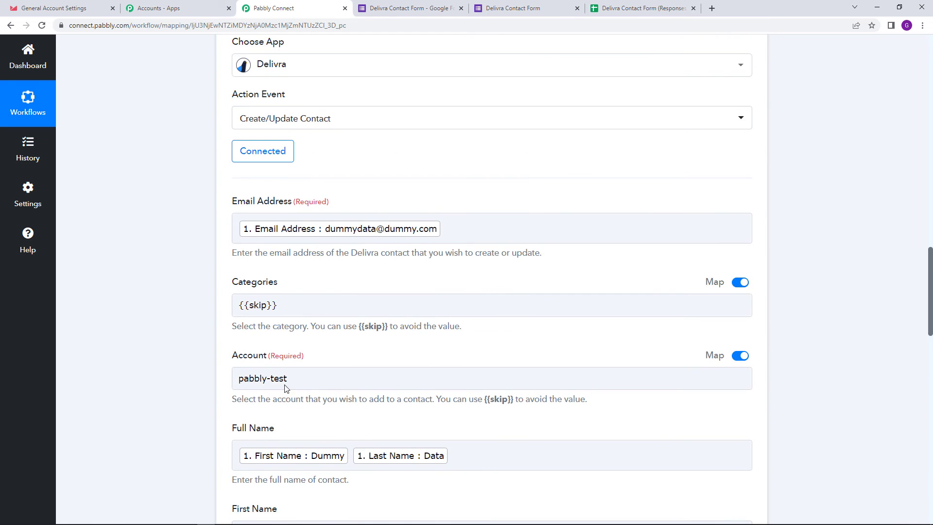
scroll(288, 382, "up", 4)
scroll(288, 382, "down", 3)
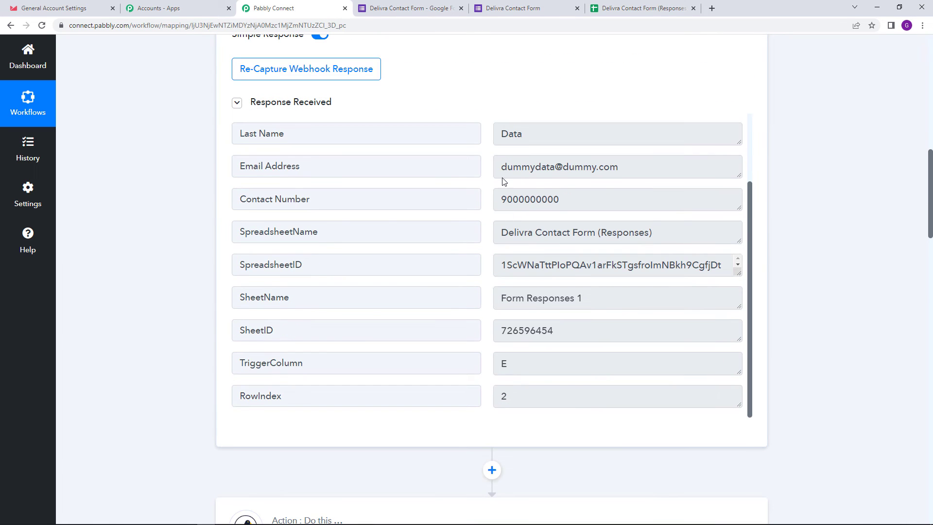
left_click_drag(501, 167, 629, 166)
right_click(580, 169)
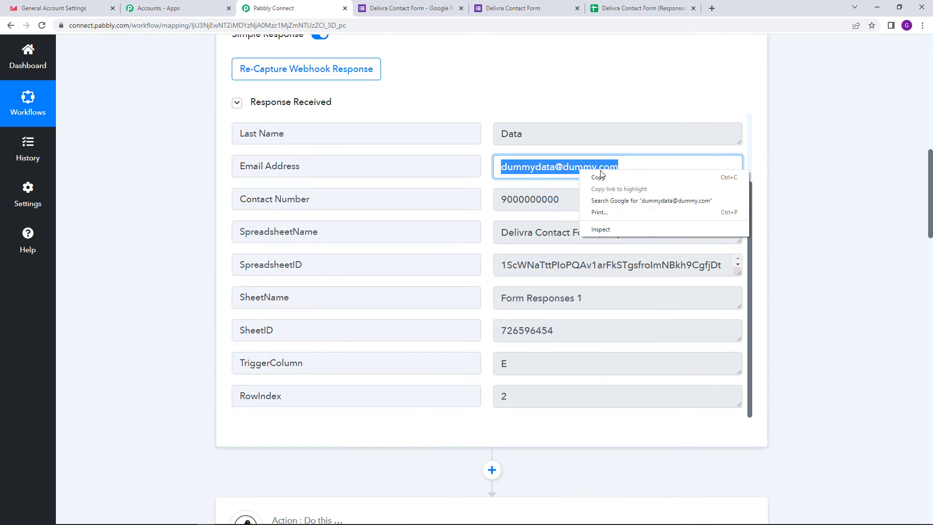
left_click(601, 186)
Step: Switch to Delivra, open the email contacts and search them for the copied email address
left_click(46, 6)
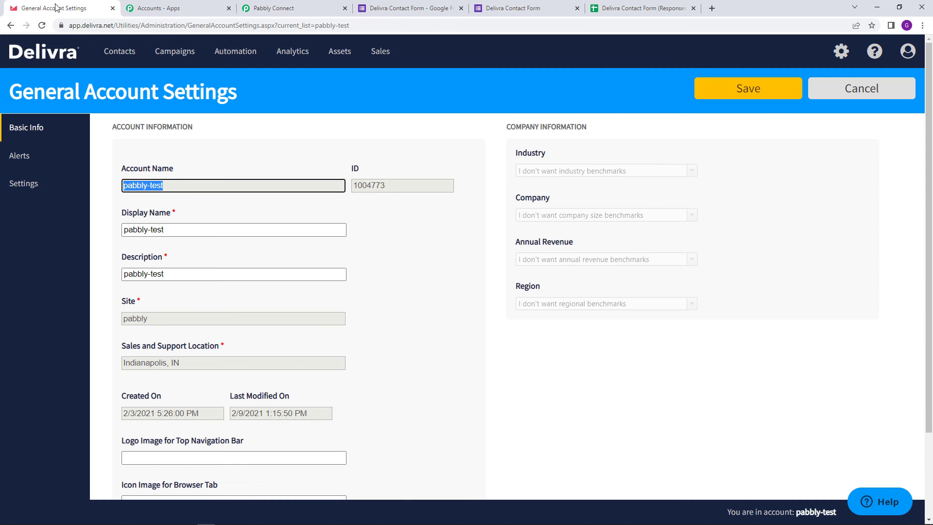
left_click(123, 52)
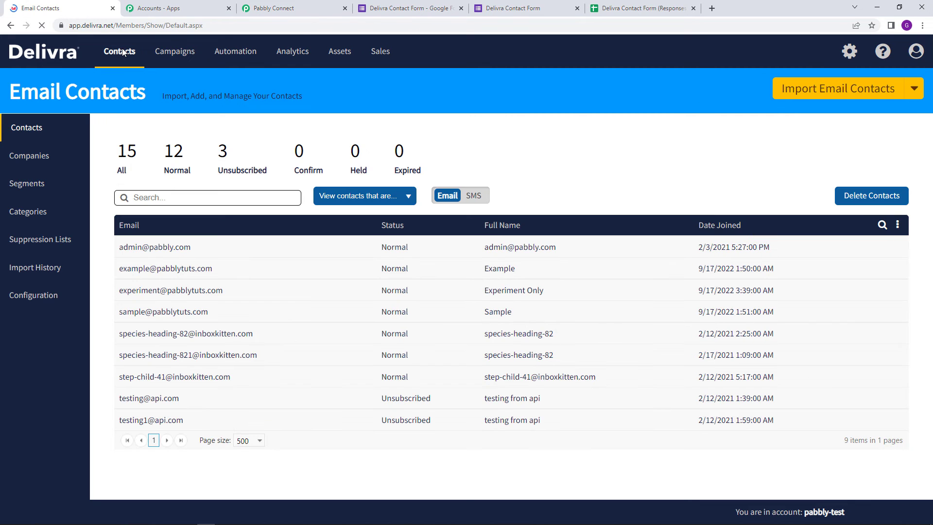
right_click(195, 194)
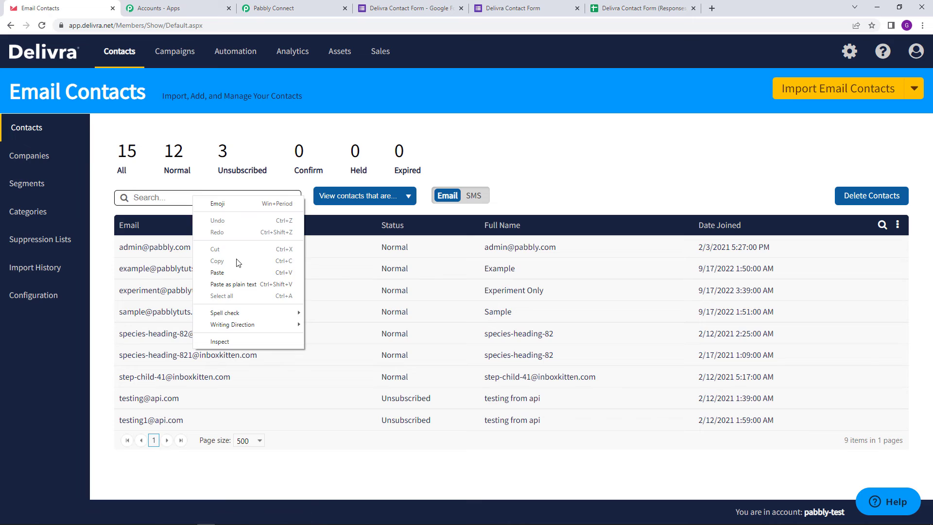
left_click(231, 270)
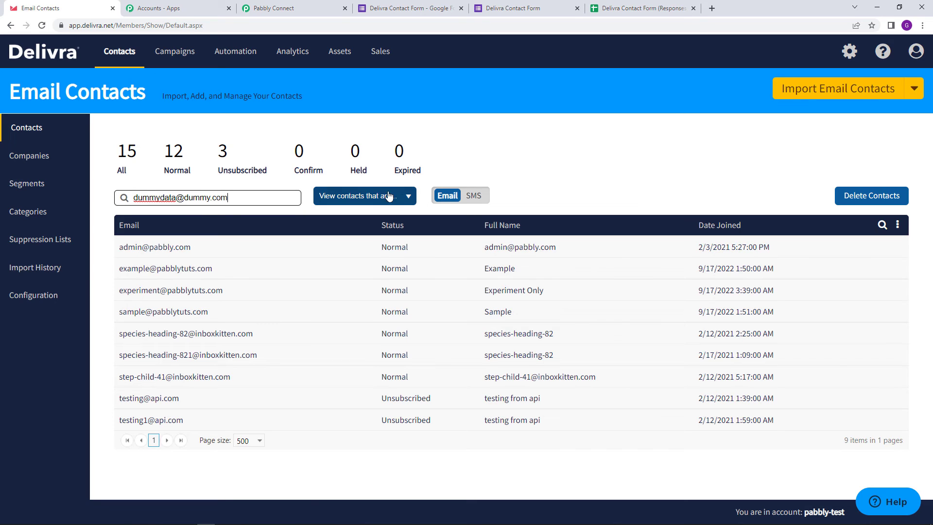
left_click(359, 195)
left_click(334, 251)
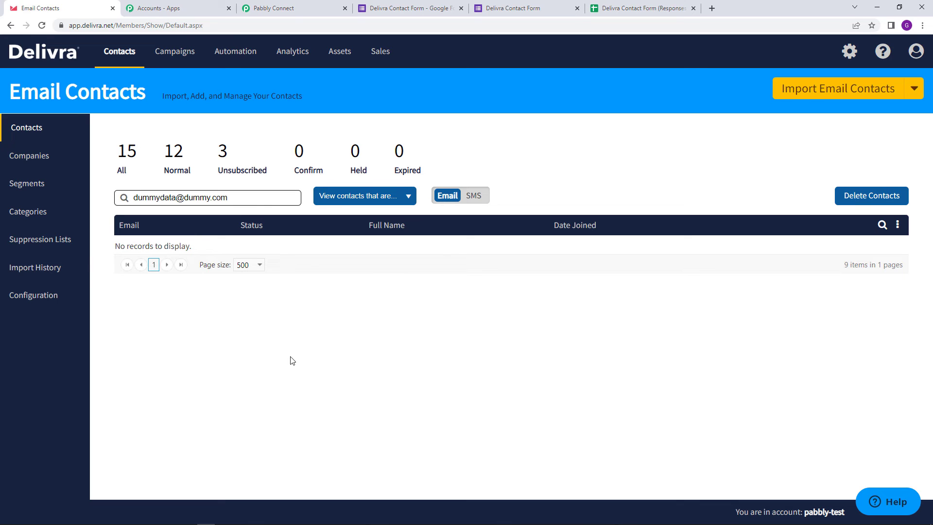
Step: Switch to Pabbly Connect, save the Delivra action with a test request and enlarge the received response value
left_click(287, 9)
left_click(865, 285)
scroll(180, 365, "down", 20)
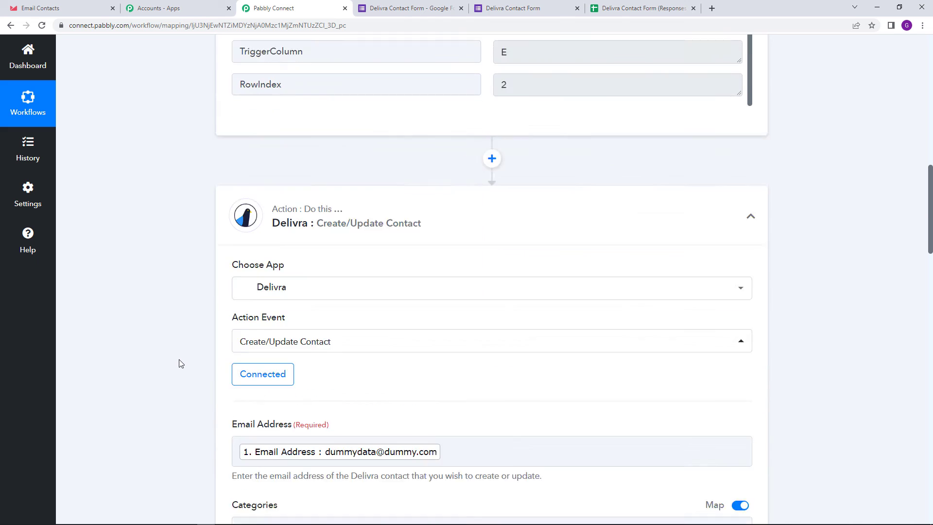
scroll(179, 365, "down", 5)
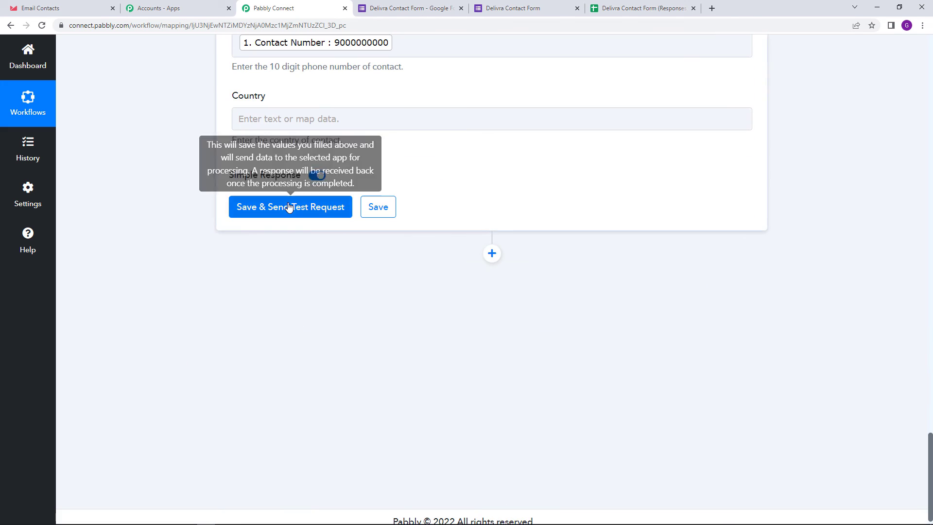
left_click(290, 206)
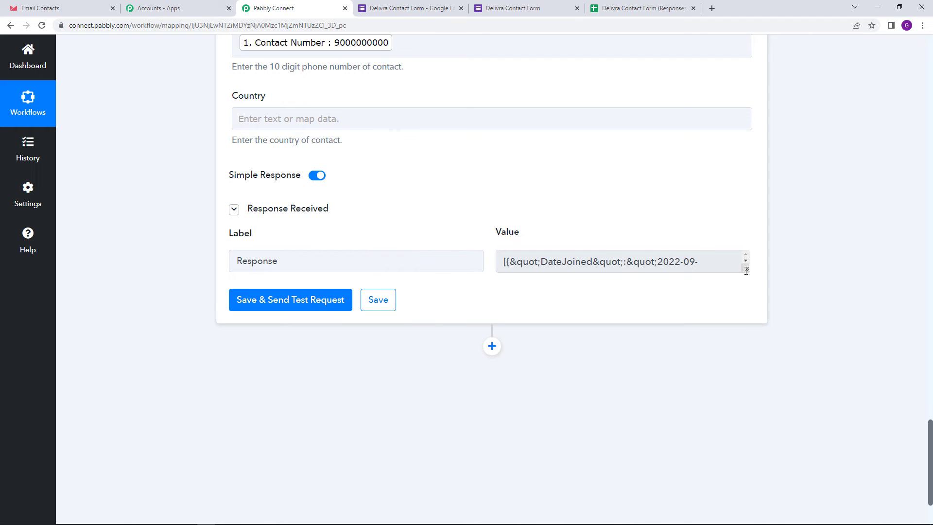
left_click_drag(747, 285, 758, 431)
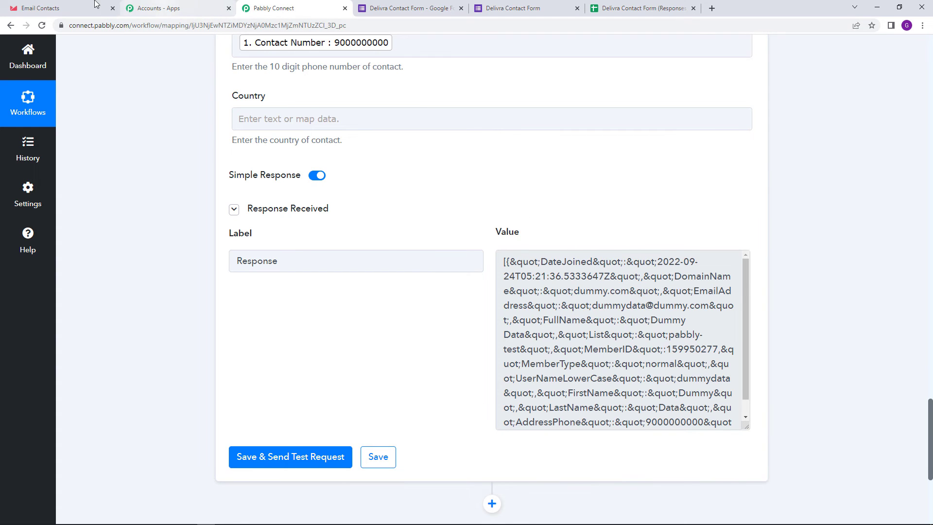
Step: Switch to Delivra and reload the email contacts search results, resubmitting the search
left_click(58, 9)
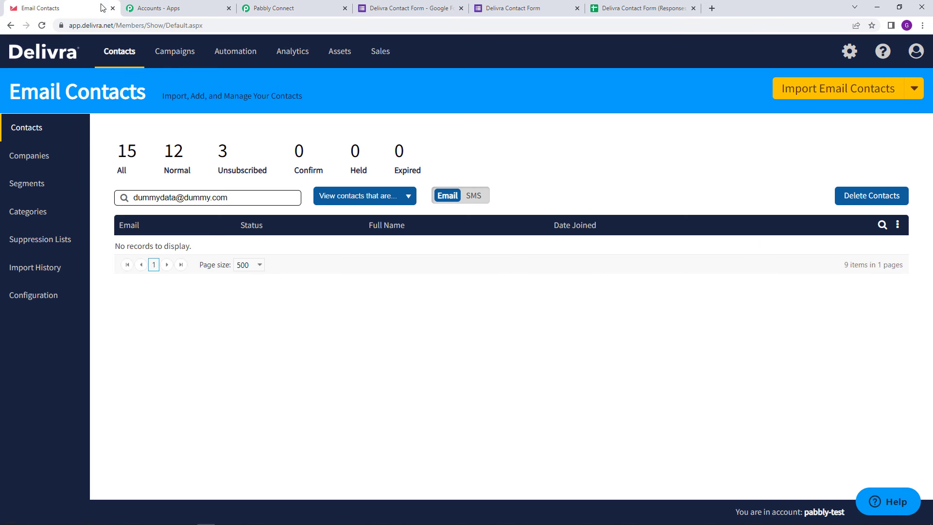
left_click(42, 25)
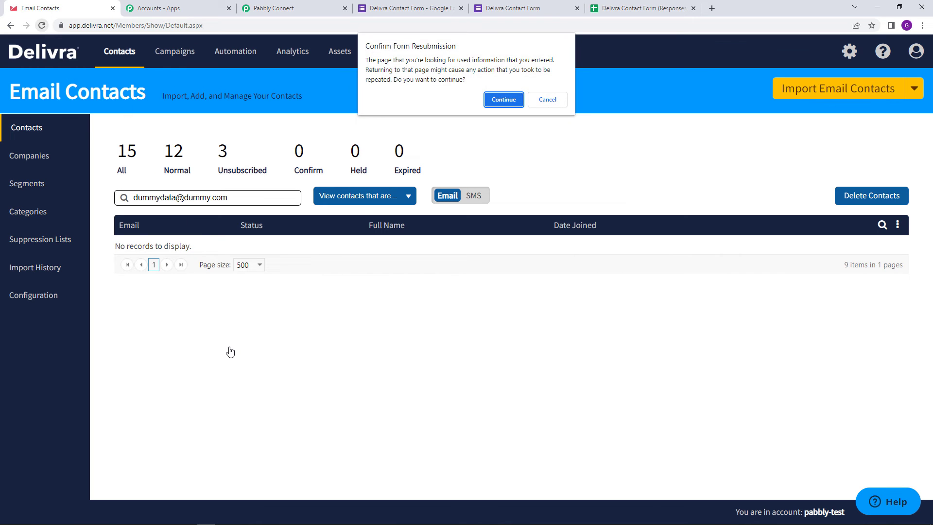
left_click(497, 100)
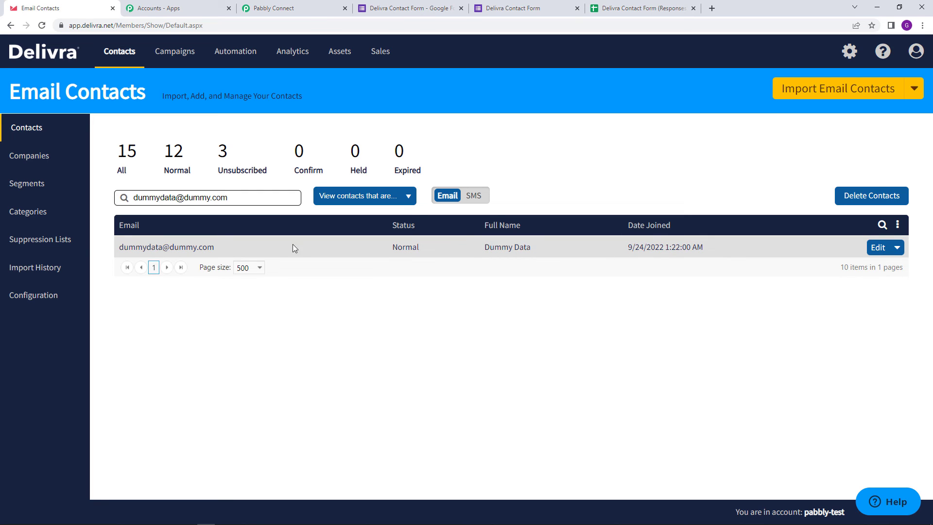
Step: Open the found contact for editing and review its name, email and phone details
left_click(874, 249)
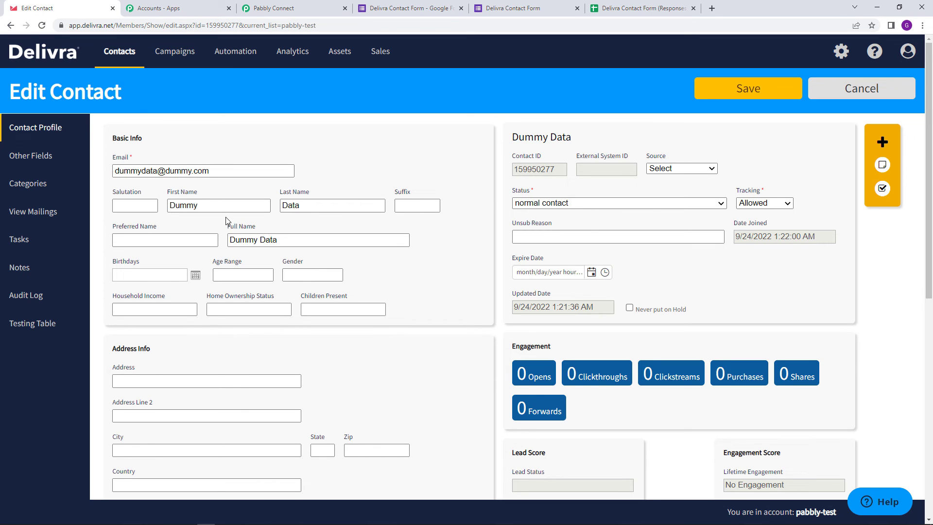
scroll(232, 240, "down", 3)
scroll(232, 238, "down", 3)
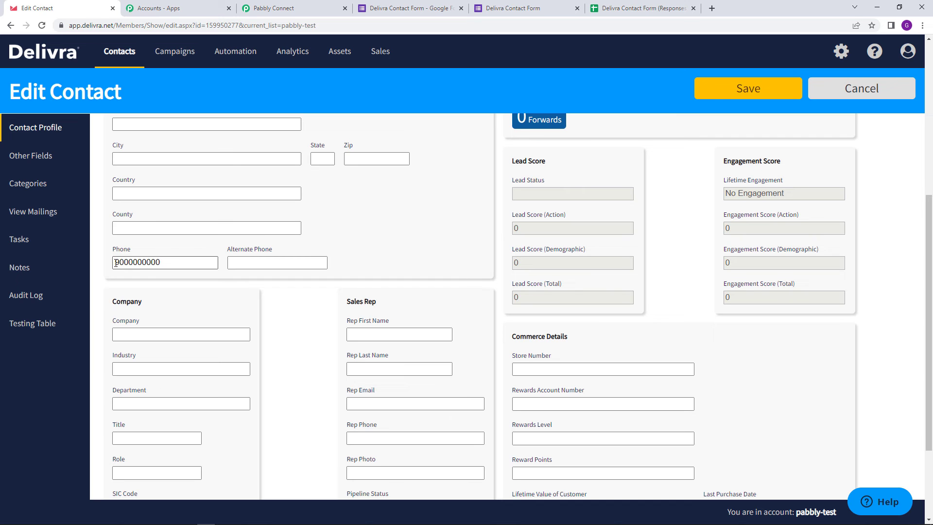
scroll(204, 288, "down", 3)
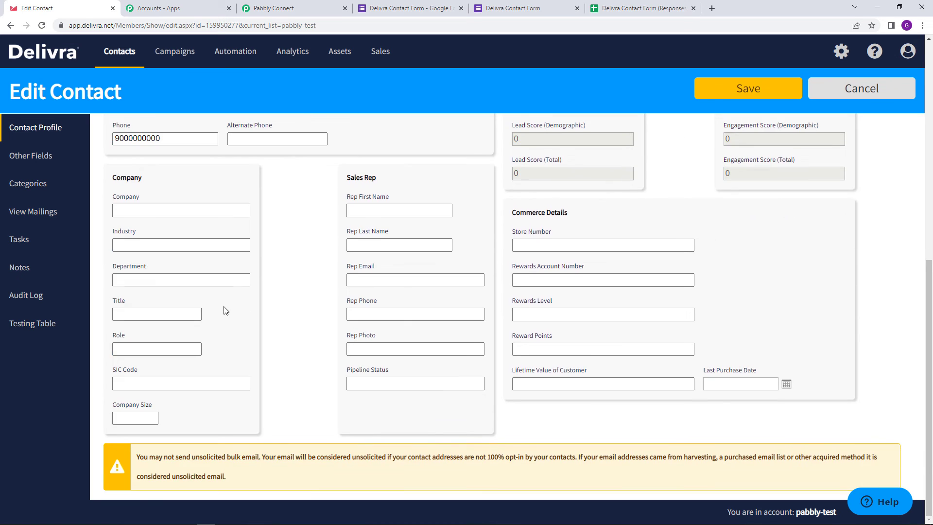
scroll(223, 308, "up", 6)
scroll(228, 320, "up", 3)
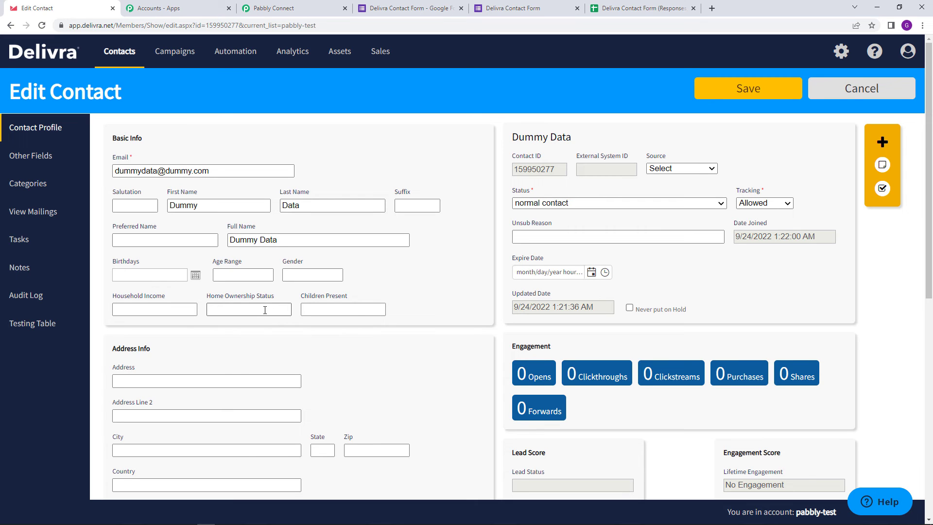
Step: Switch back to Pabbly Connect, save the Delivra action step and return to the workflow's Google Forms trigger
left_click(282, 8)
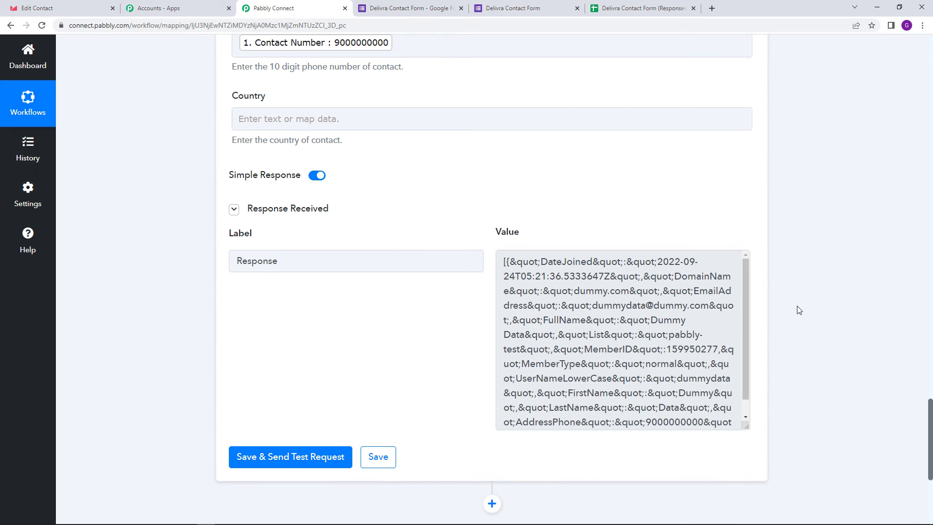
scroll(820, 306, "up", 13)
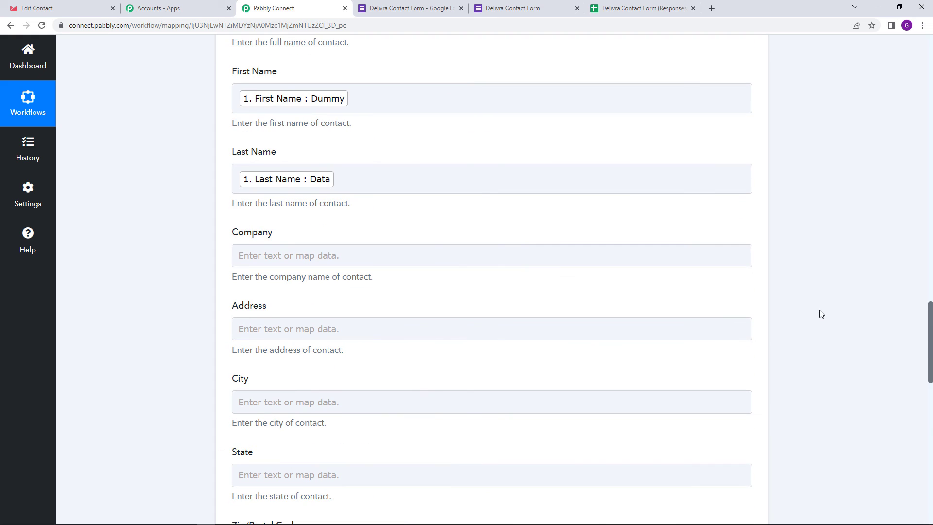
scroll(821, 319, "down", 12)
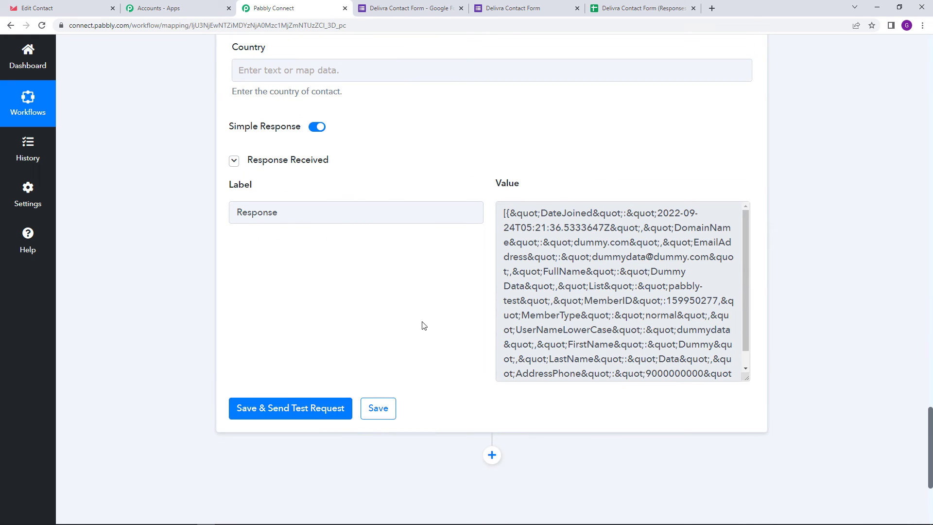
left_click(387, 411)
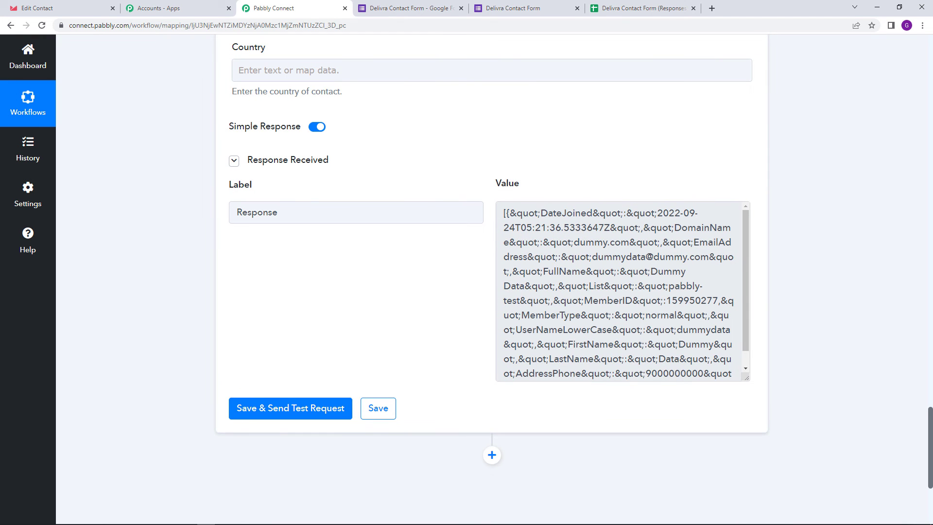
scroll(491, 279, "up", 20)
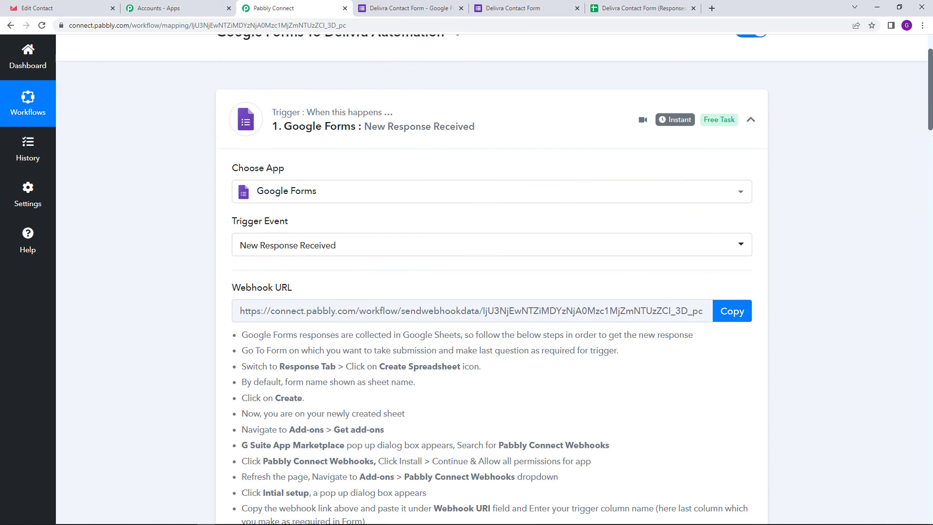
scroll(484, 222, "up", 2)
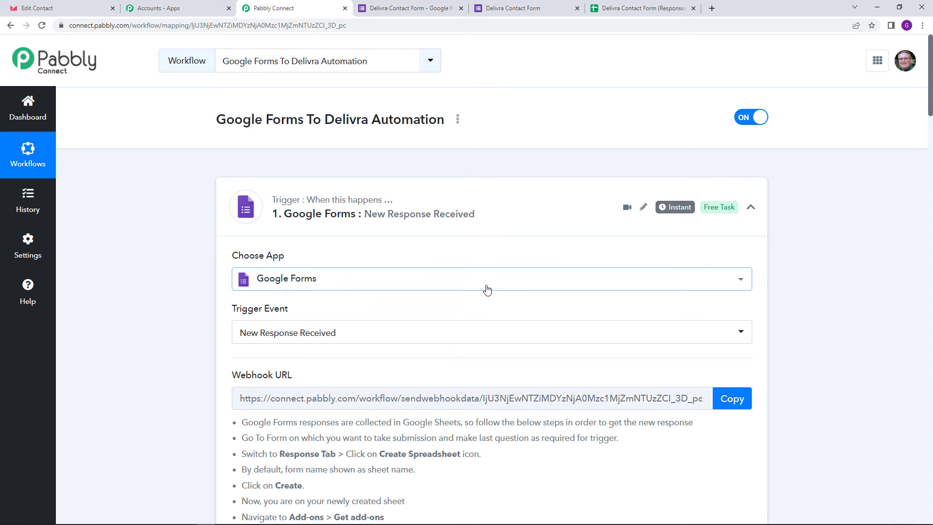
Step: Switch to the live Delivra Contact Form and fill in the test contact's First Name and Last Name
left_click(517, 8)
left_click(344, 131)
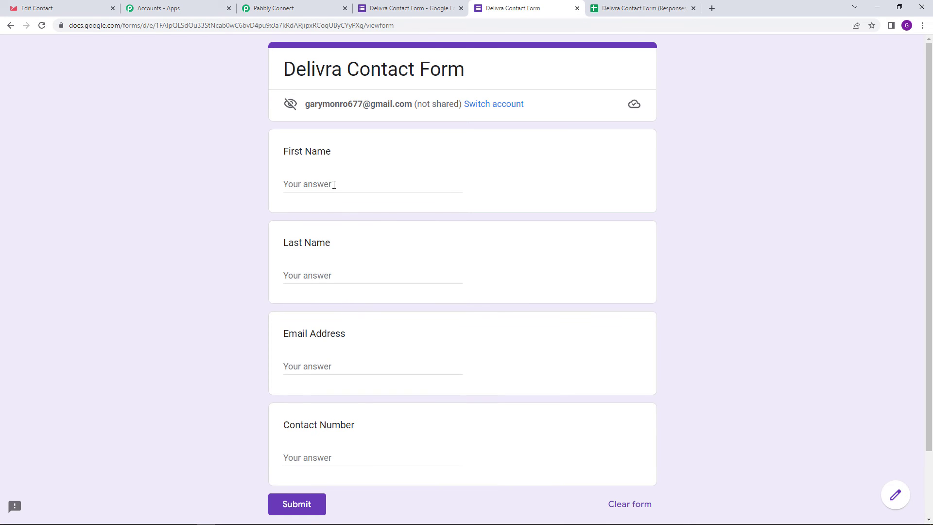
left_click(334, 184)
type("New")
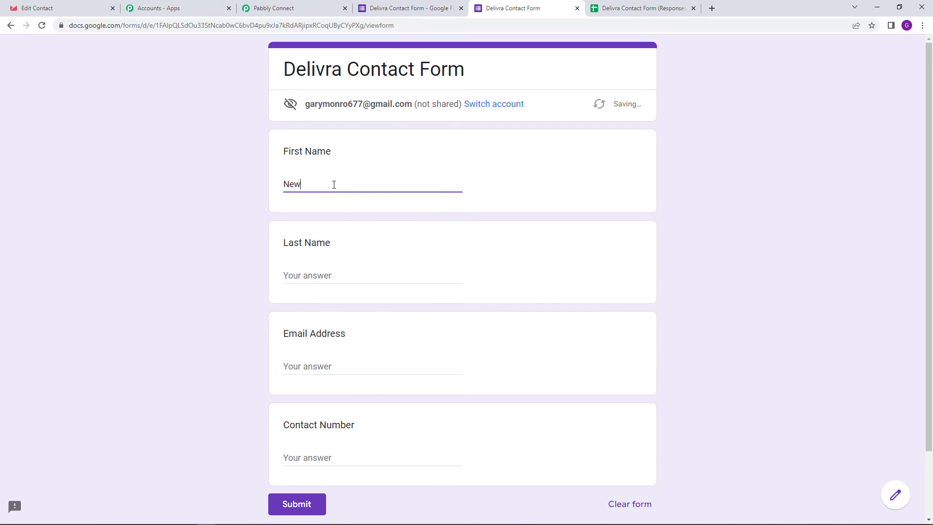
left_click(353, 280)
type("Dummy")
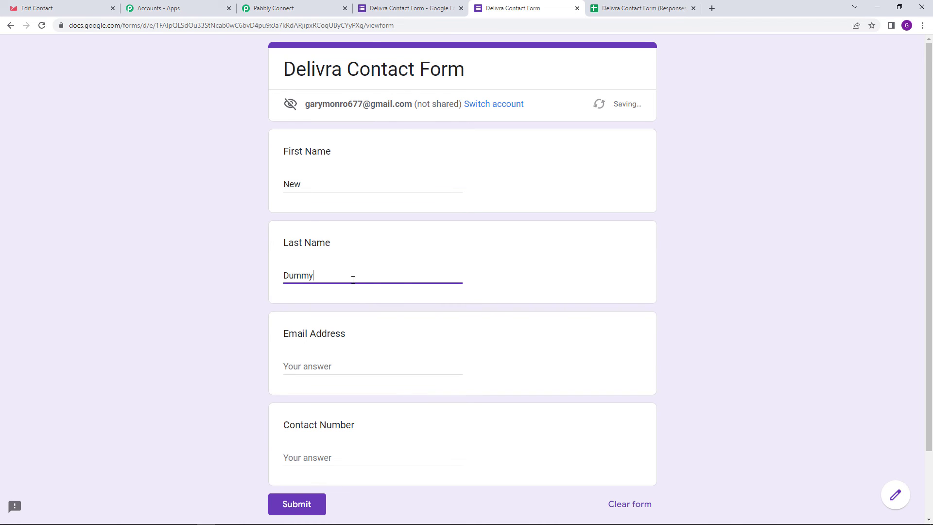
Step: Fill in the test contact's Email Address and Contact Number on the Delivra Contact Form
left_click(321, 369)
type("new")
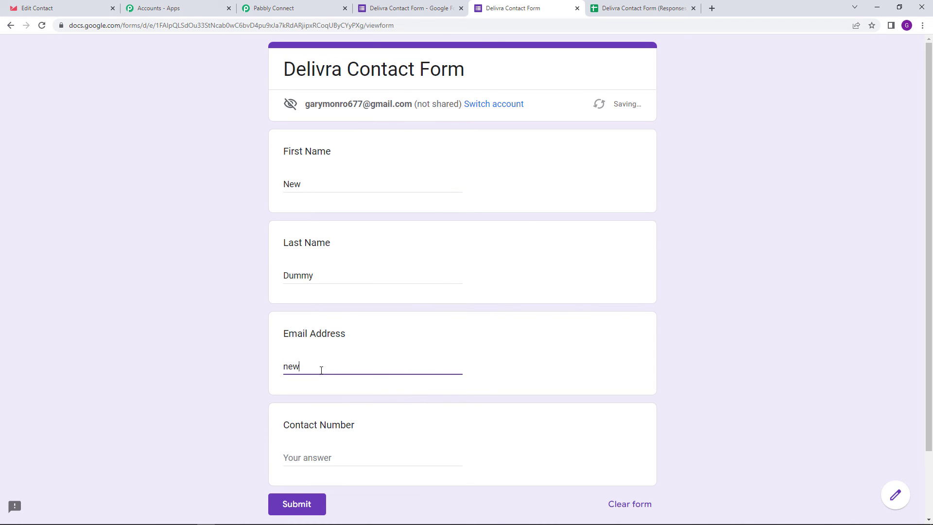
type("45data@example.com")
scroll(321, 371, "down", 3)
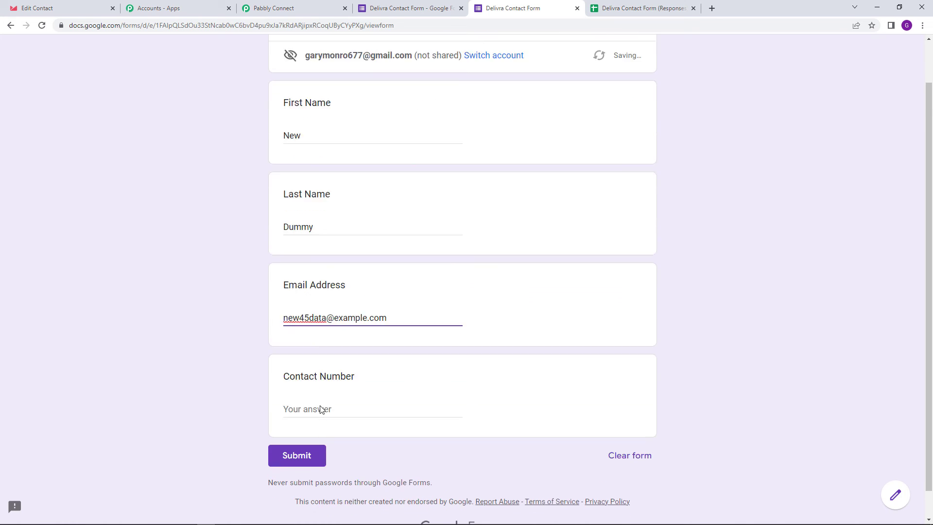
left_click(332, 378)
type("9")
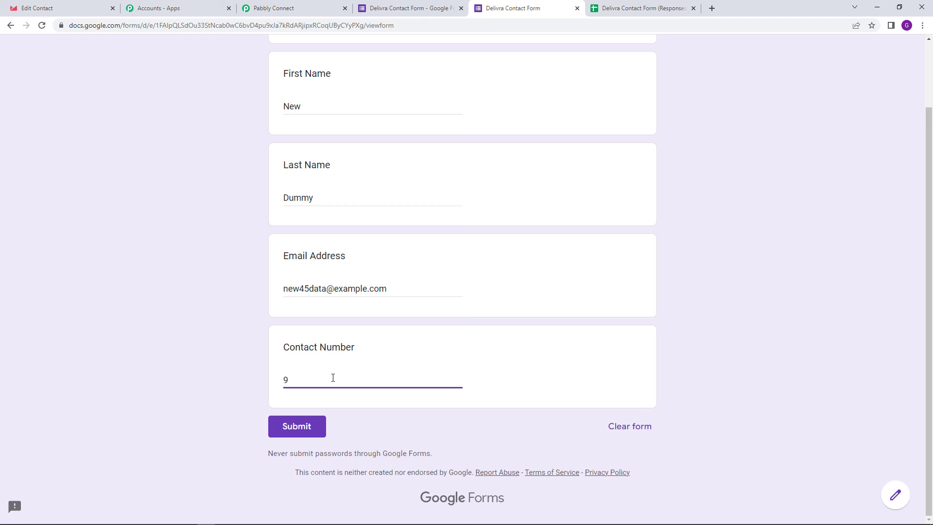
type("111111111")
scroll(208, 250, "up", 3)
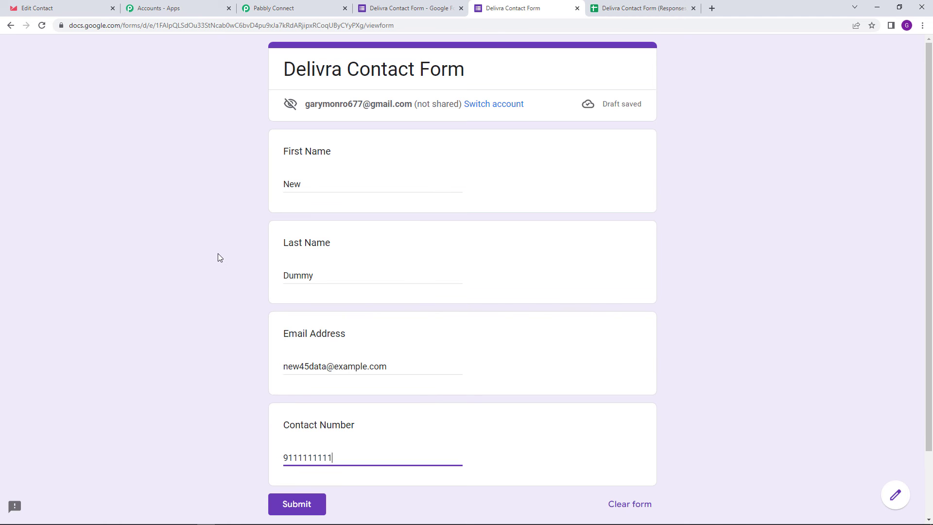
scroll(217, 252, "down", 1)
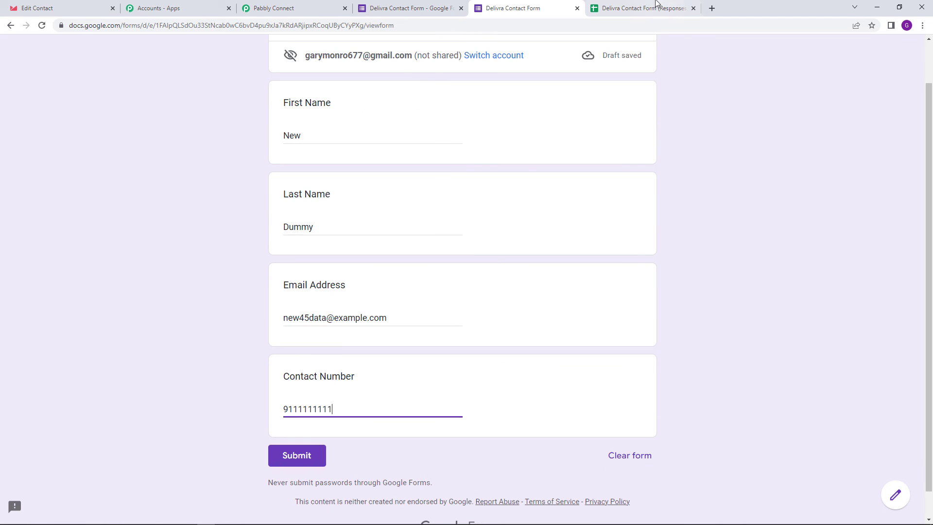
Step: Check the form's responses spreadsheet, return to the form and copy the entered Email Address
left_click(641, 8)
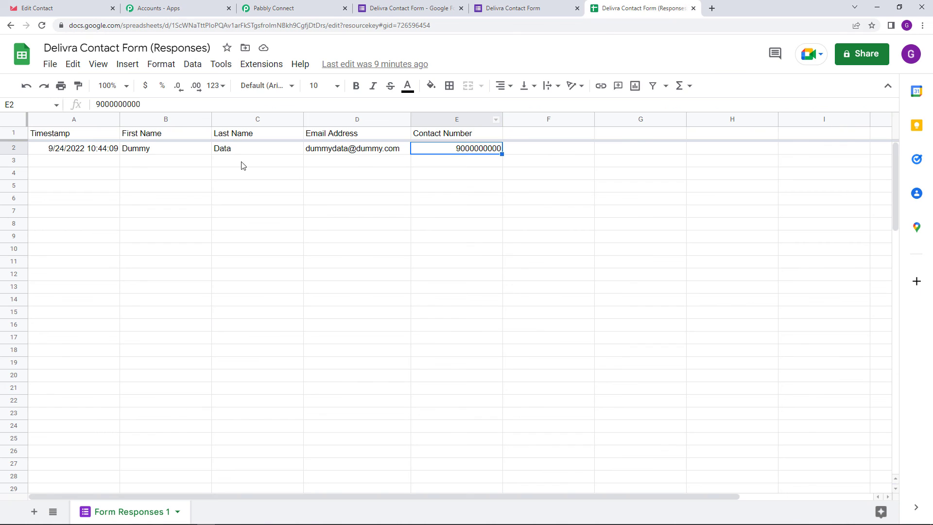
mouse_move(311, 159)
left_click(529, 7)
triple_click(327, 320)
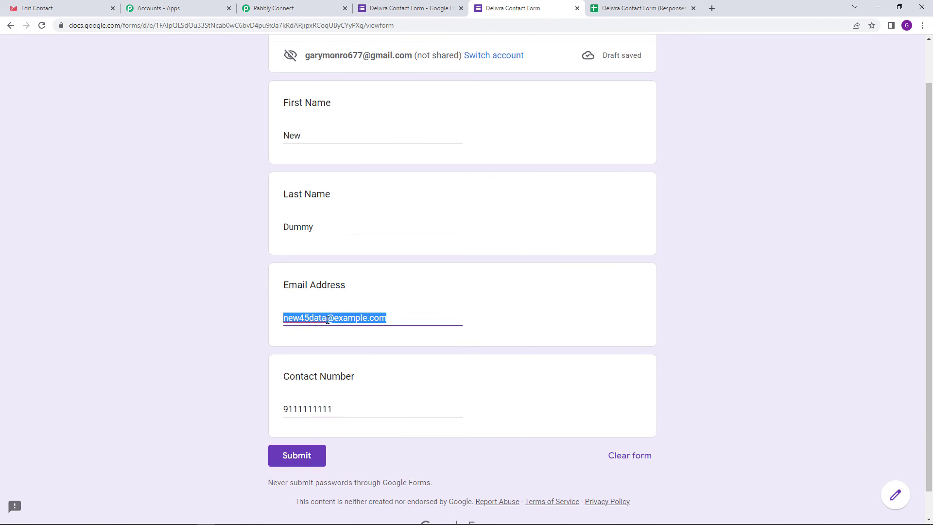
right_click(327, 320)
left_click(378, 357)
Step: Switch to Delivra, return to the email contacts list and search it for the copied email address
left_click(67, 6)
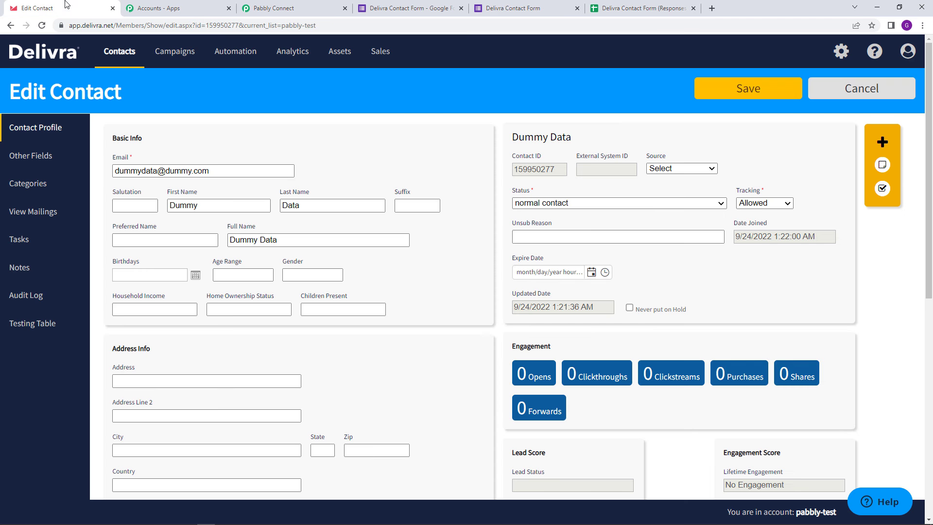
left_click(112, 59)
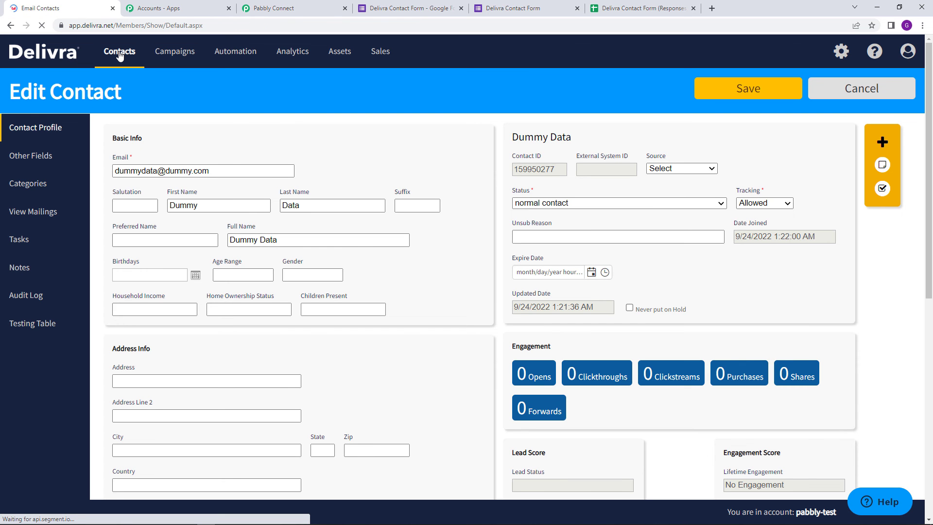
right_click(225, 199)
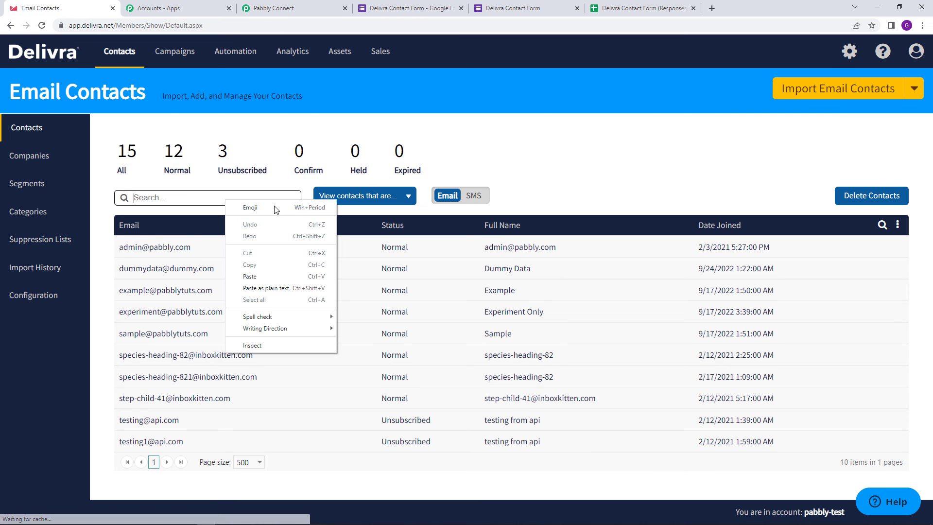
left_click(278, 279)
left_click(355, 196)
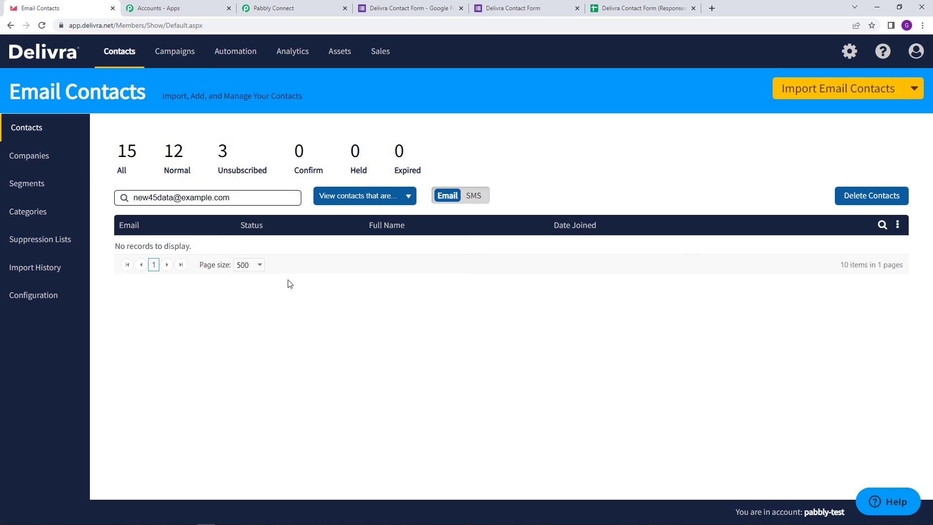
Step: Return to the Delivra Contact Form, submit the response and open the responses spreadsheet to check the entry
left_click(496, 6)
left_click(723, 297)
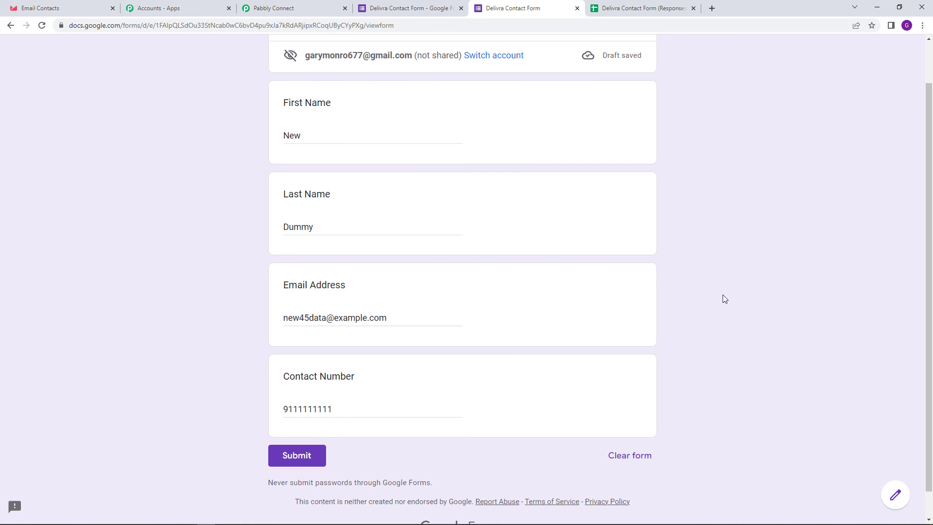
scroll(722, 297, "up", 1)
scroll(721, 296, "down", 1)
scroll(491, 370, "up", 1)
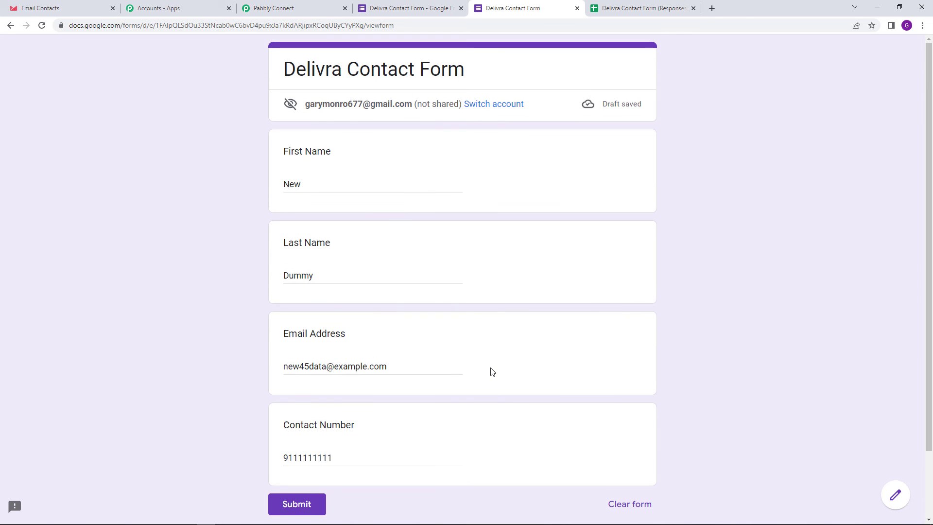
left_click(308, 505)
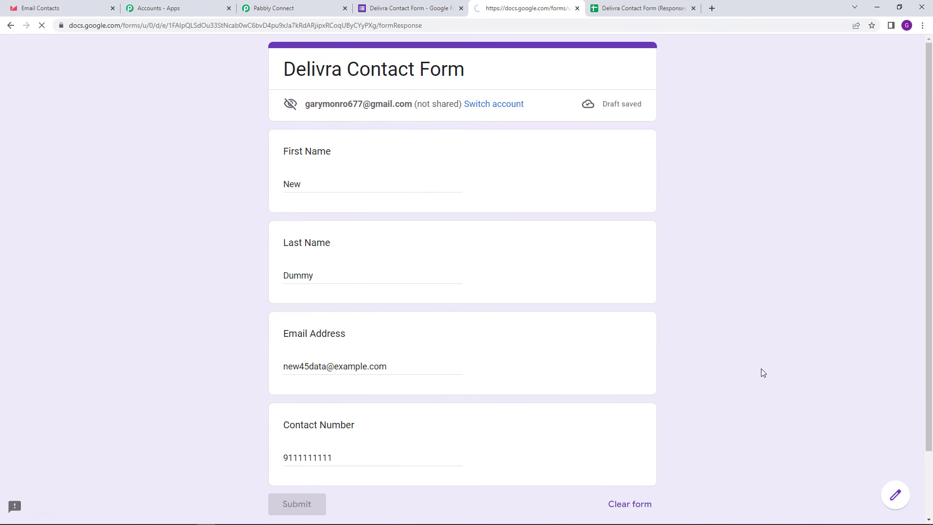
left_click(624, 3)
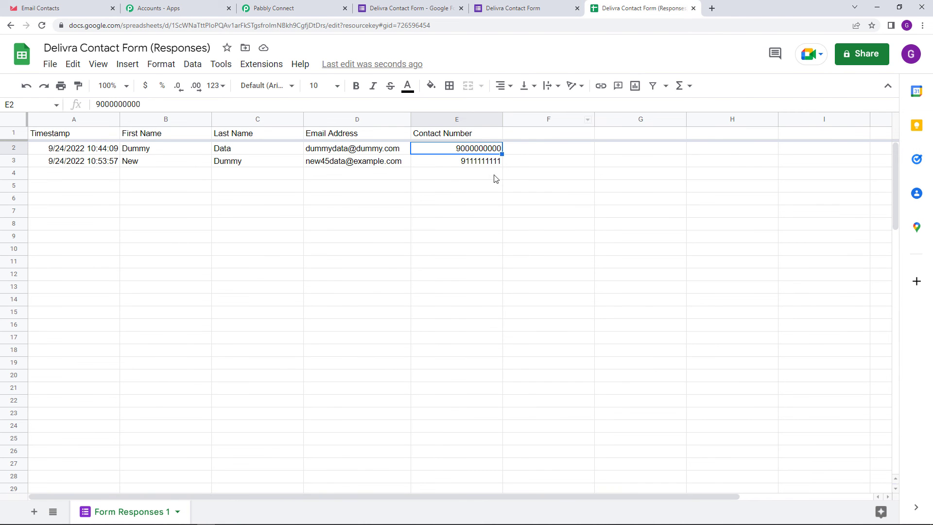
Step: Check the new response's Contact Number in the spreadsheet, switch to Delivra and reload the email contacts list with the same email search
left_click(477, 164)
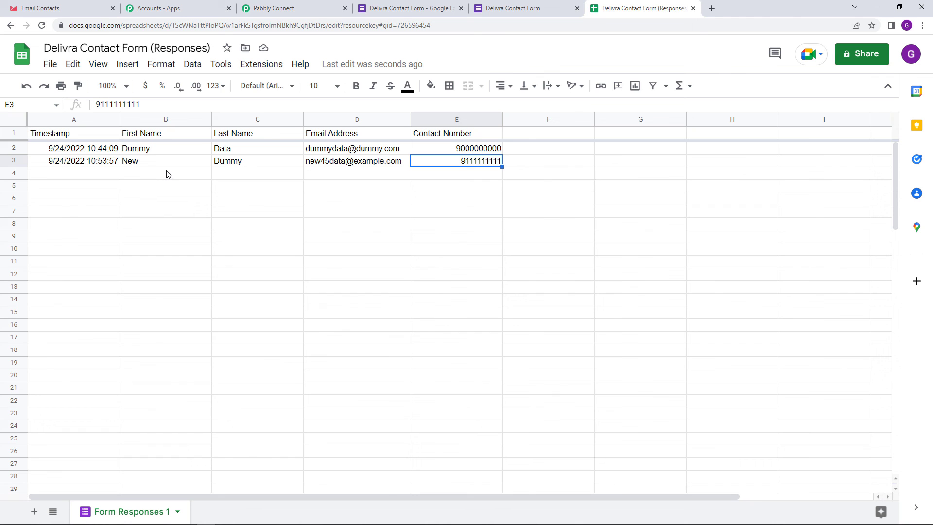
left_click(80, 6)
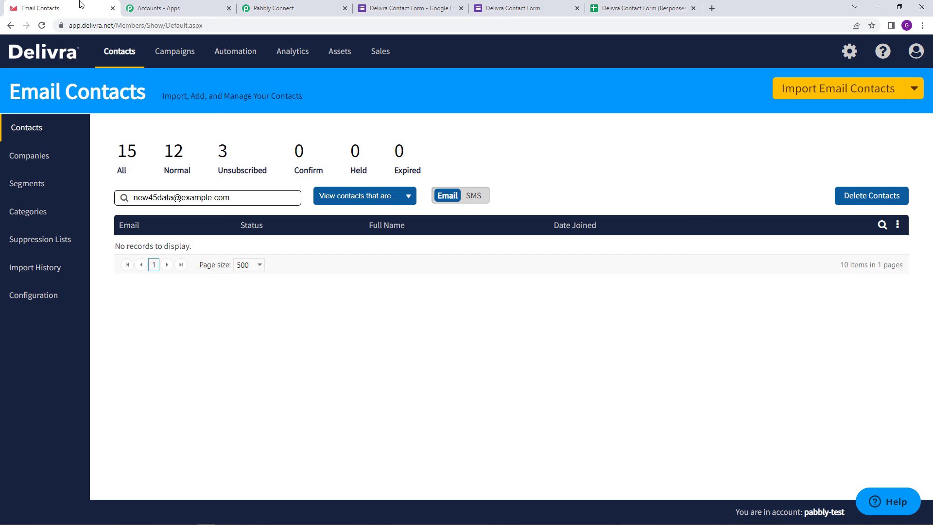
left_click(42, 25)
key("Return")
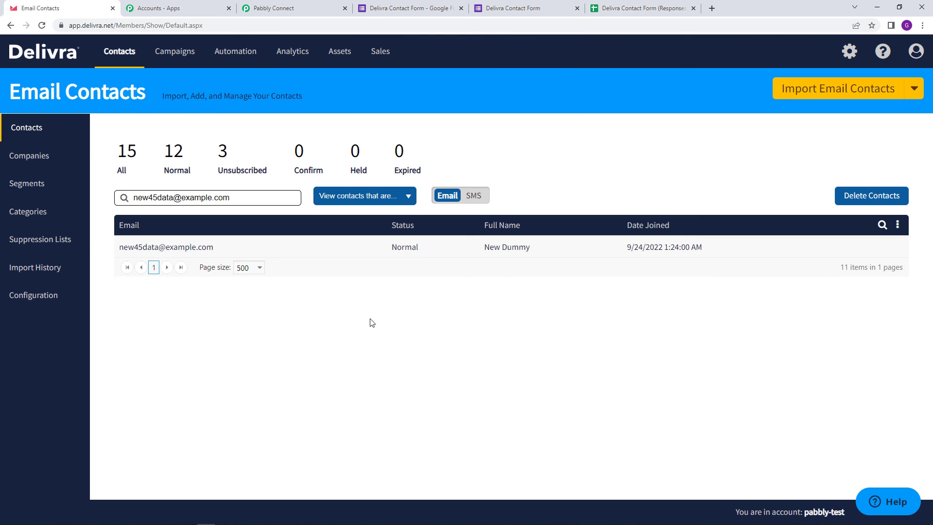
Step: Open the found contact for editing and review its basic info and phone number against the submitted form data
mouse_move(578, 254)
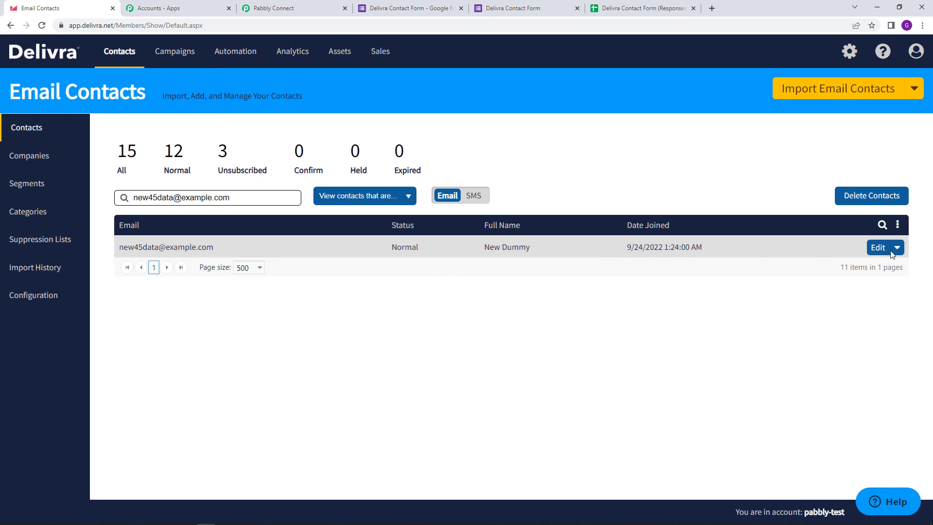
left_click(877, 248)
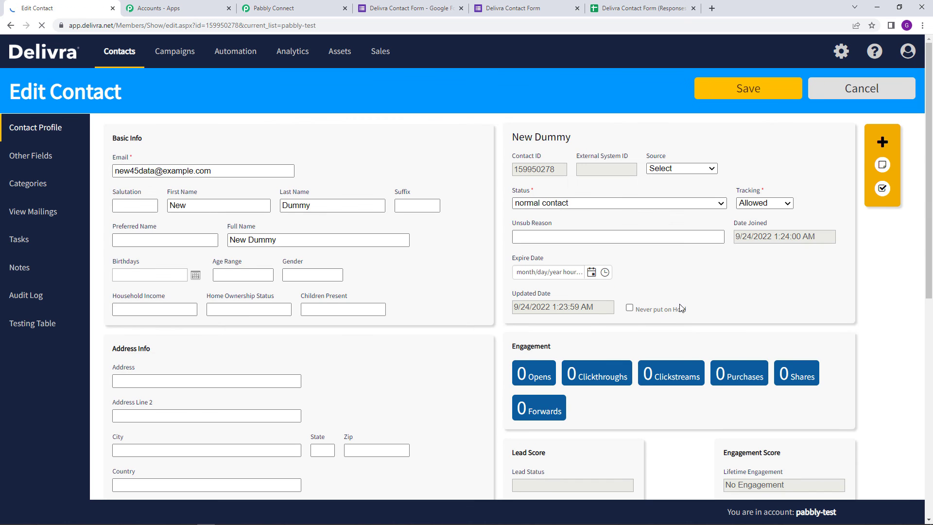
scroll(375, 350, "down", 1)
scroll(376, 350, "up", 1)
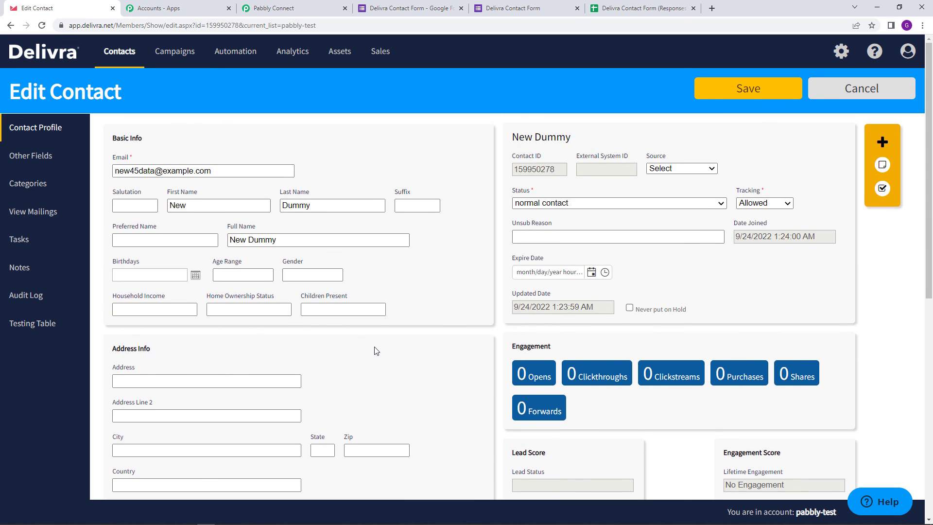
scroll(376, 350, "down", 7)
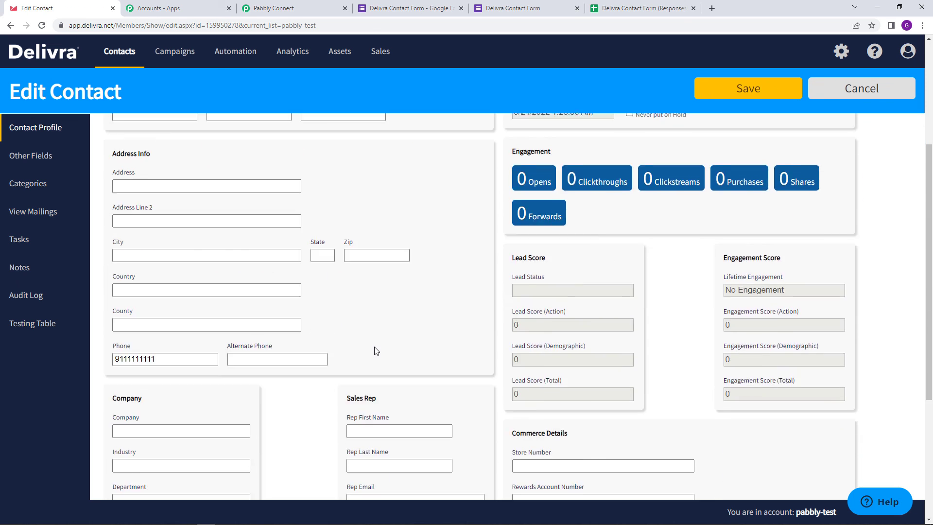
scroll(243, 319, "up", 7)
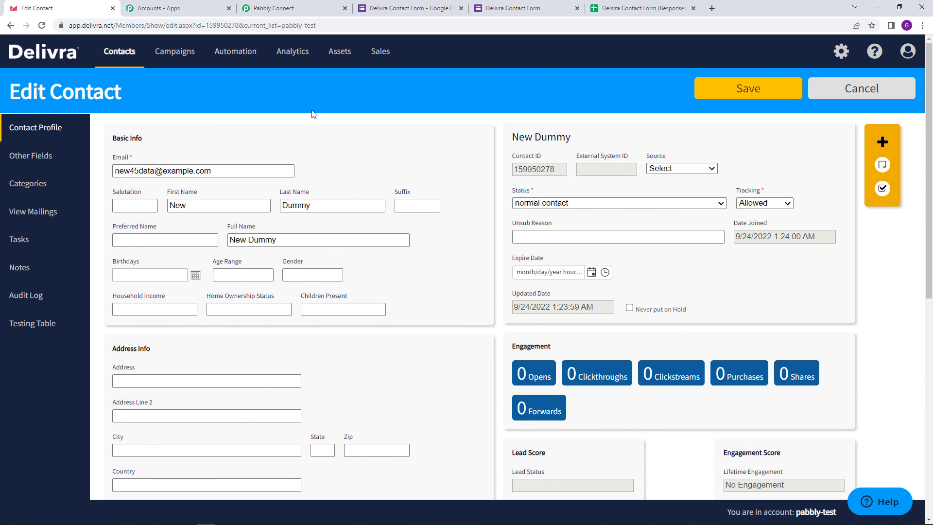
Step: Switch to Pabbly Connect and copy the share link of the Google Forms To Delivra Automation workflow
left_click(299, 8)
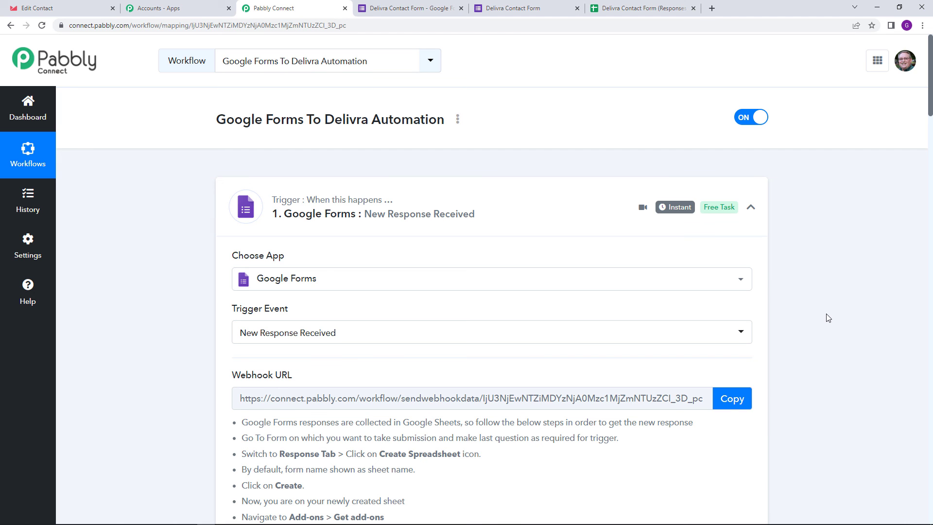
scroll(823, 322, "down", 3)
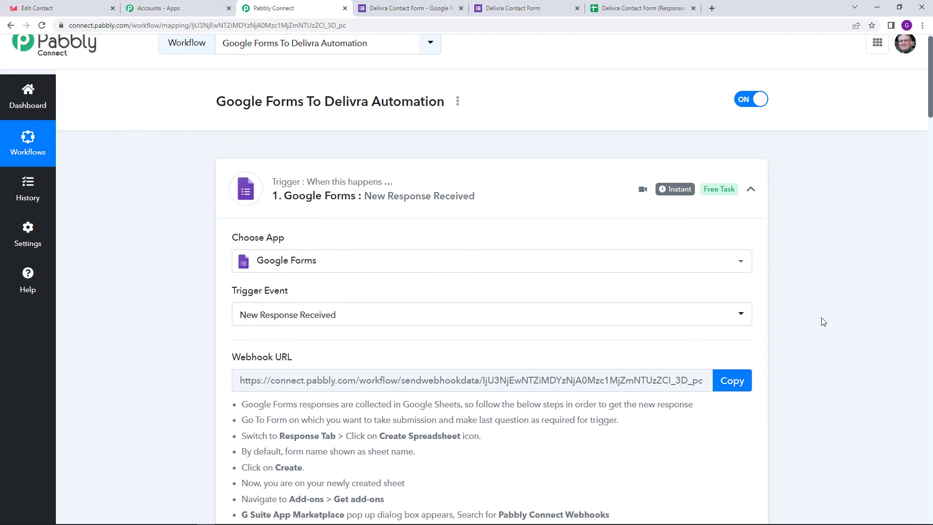
scroll(823, 321, "up", 3)
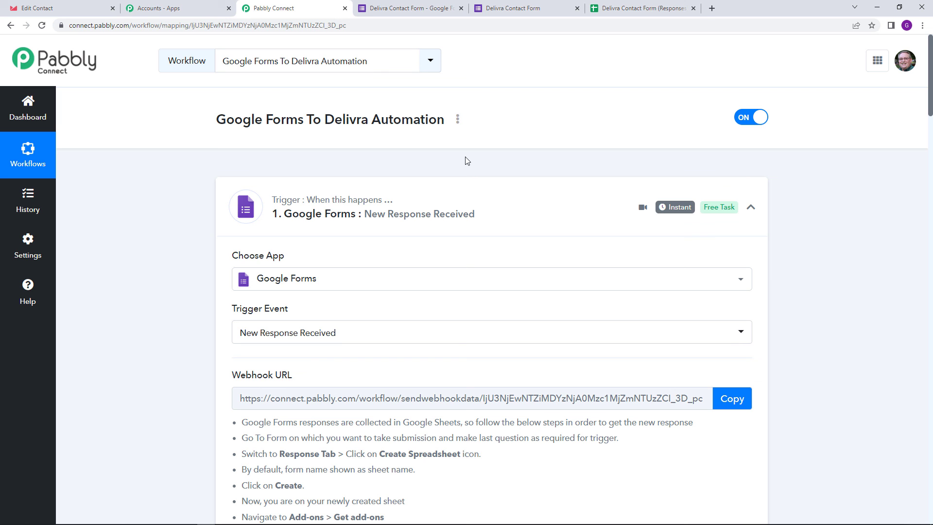
left_click(457, 120)
left_click(433, 181)
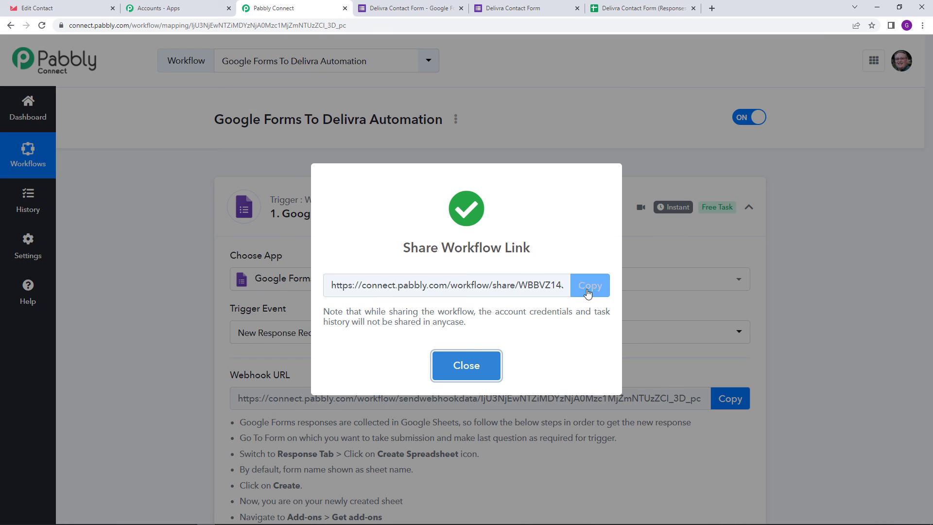
left_click(588, 294)
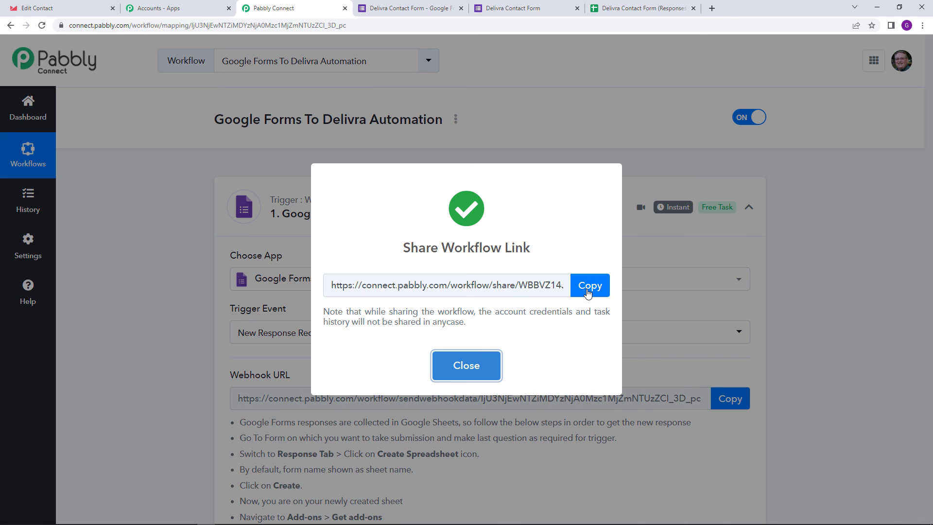